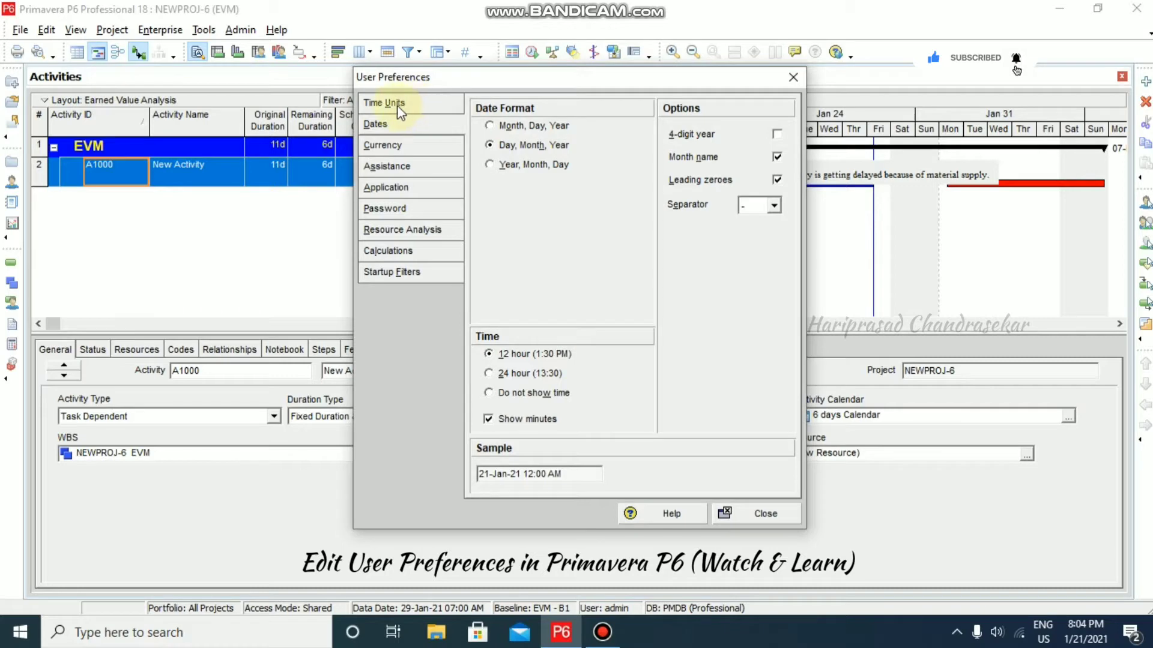
- On the Time Units preferences, keep Hour as the unit of time with the unit label shown
click(393, 108)
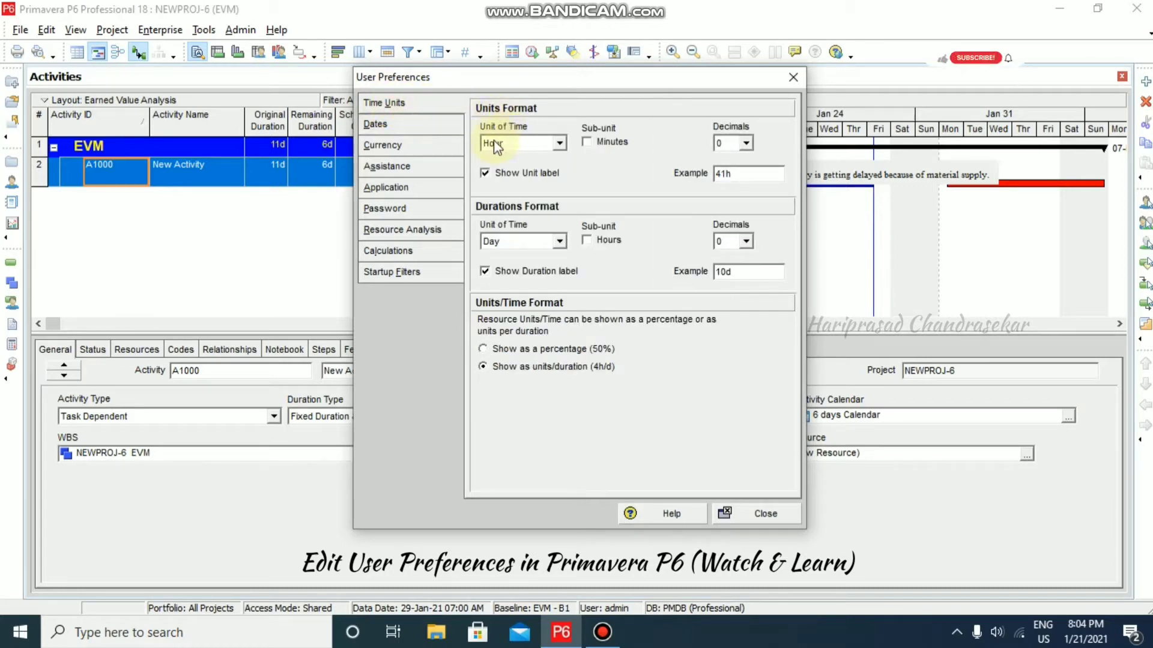
click(559, 145)
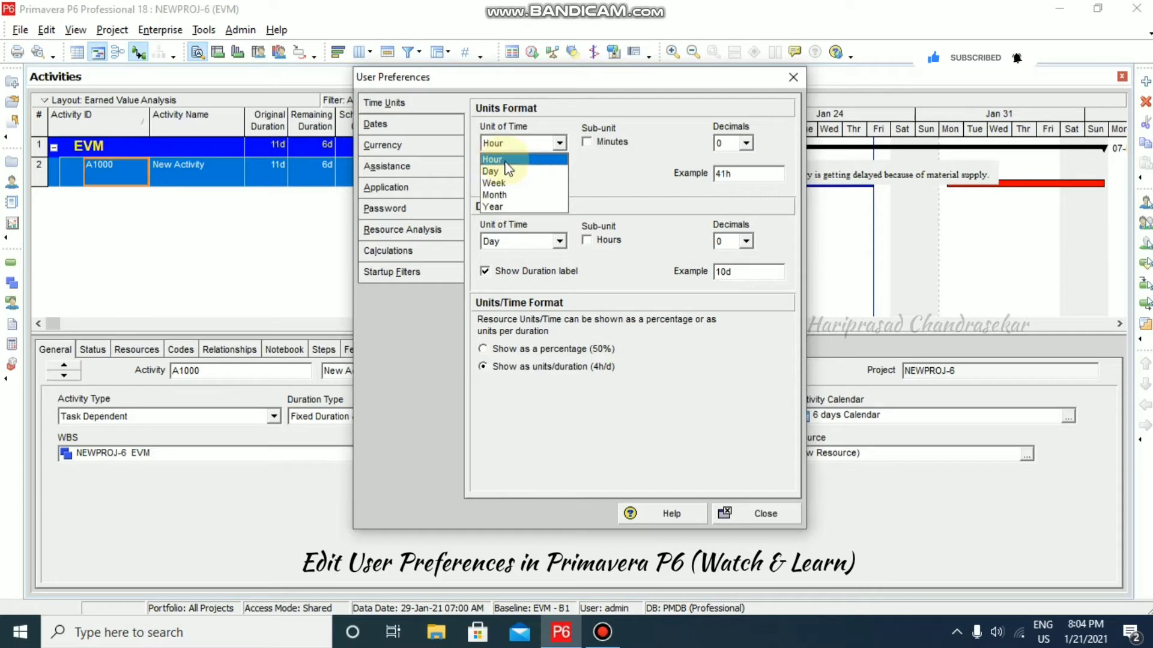
click(590, 150)
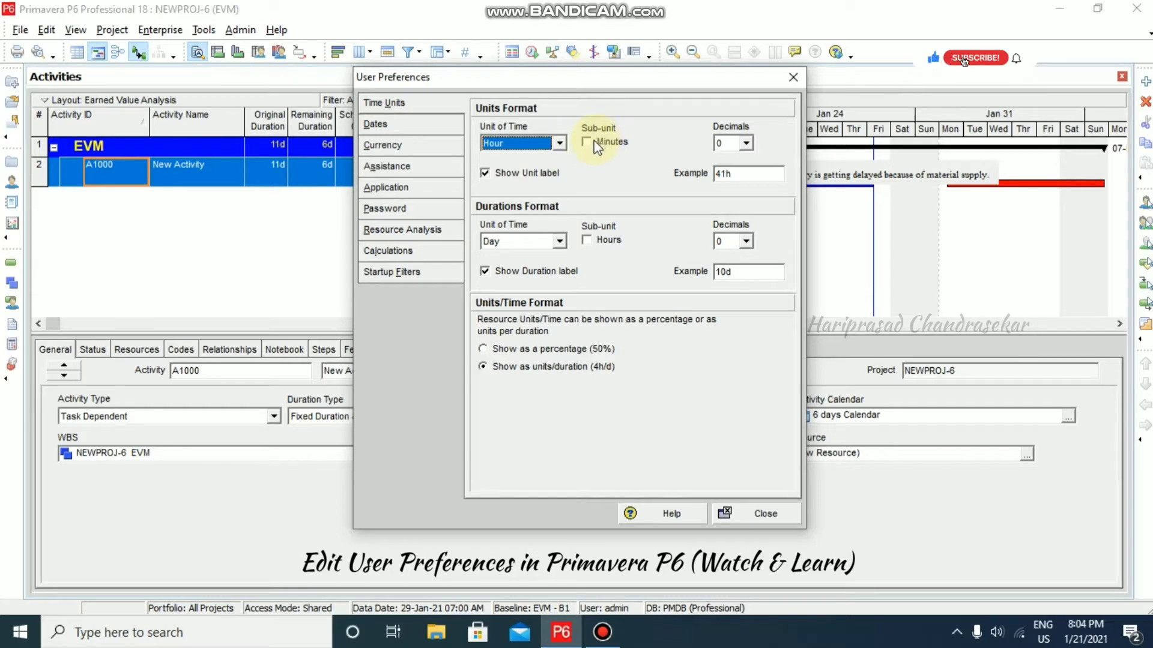
click(488, 175)
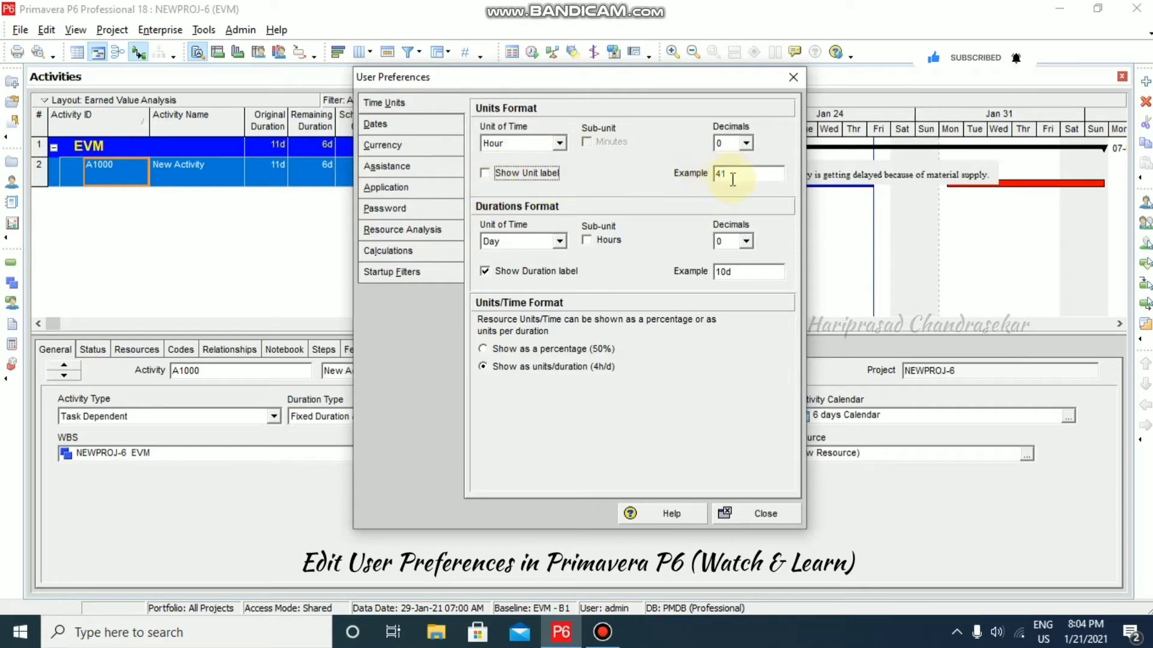
click(491, 174)
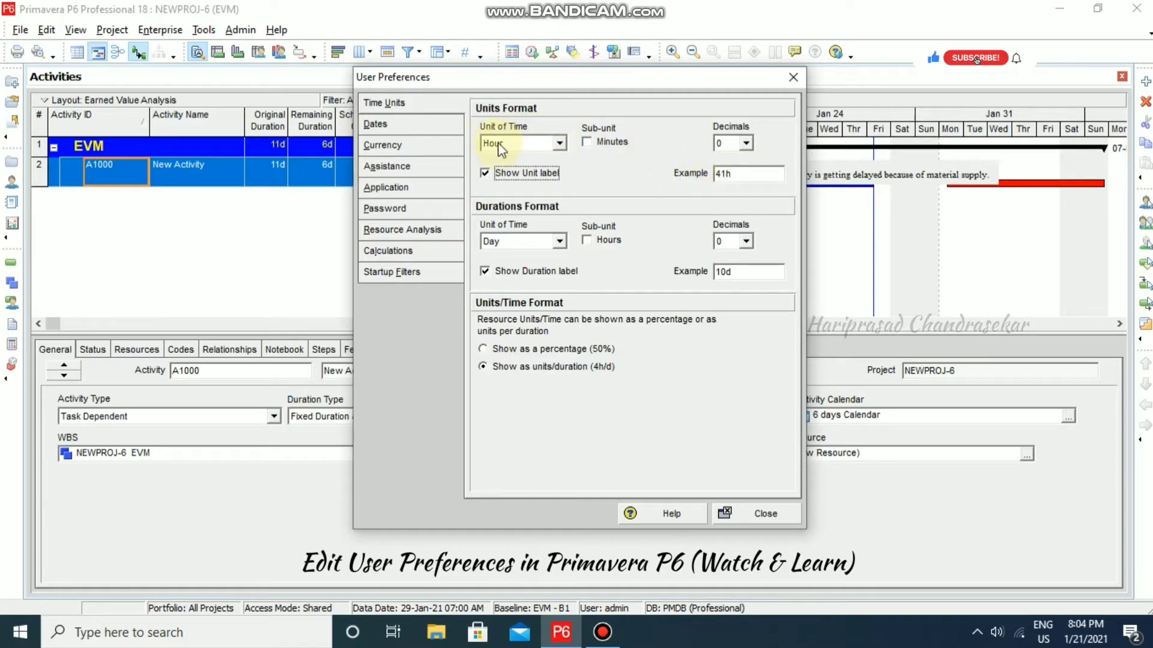
- Try 1 and 2 unit decimal places, then return decimals to 0 so units read 41h
click(745, 144)
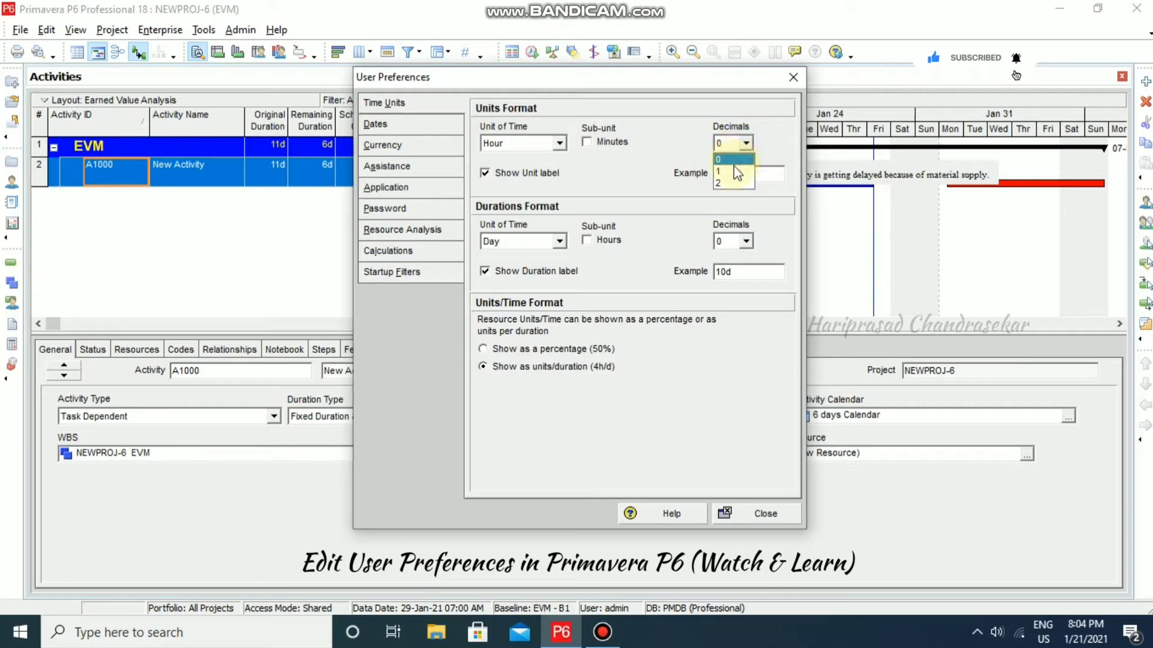
click(734, 171)
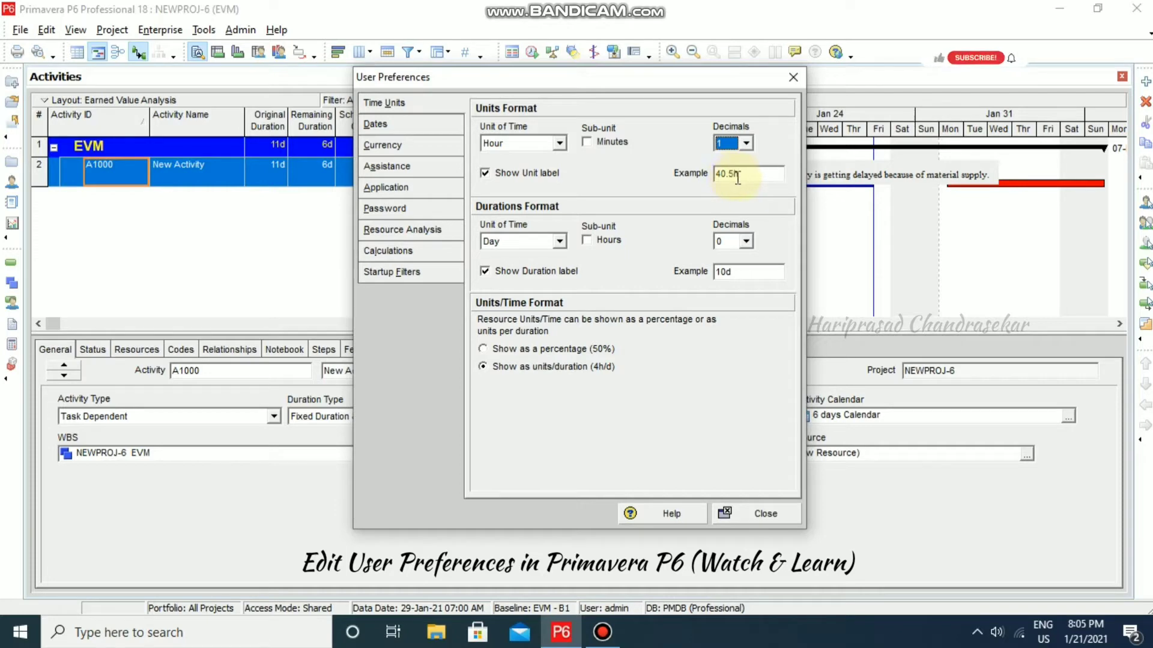
click(746, 146)
click(737, 180)
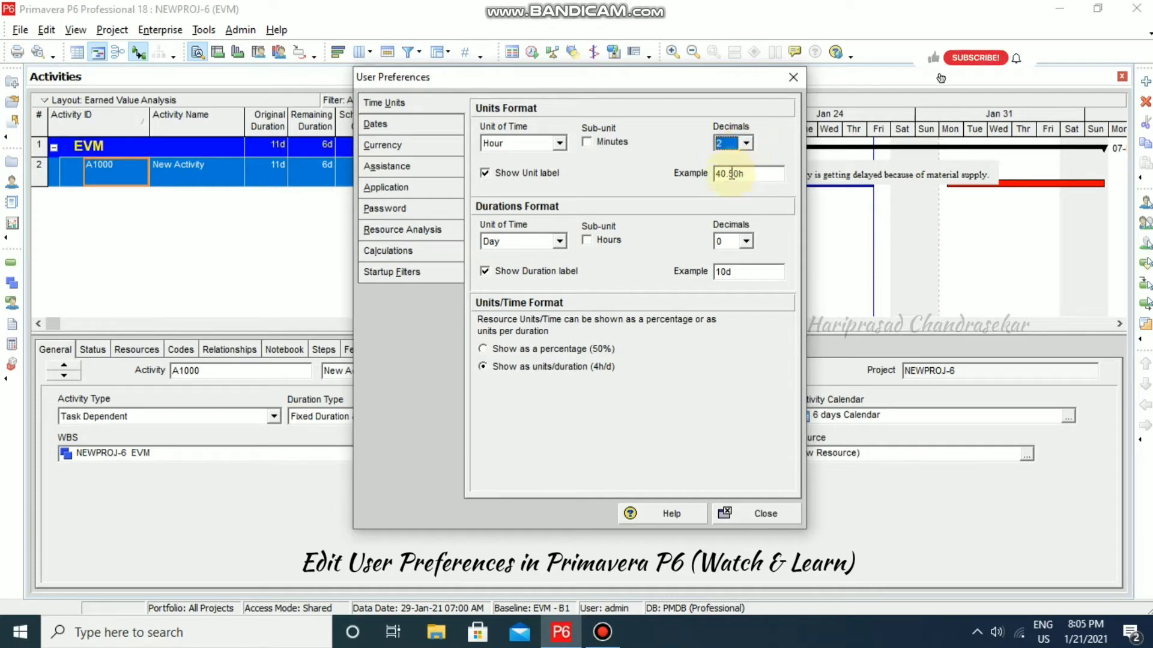
click(745, 144)
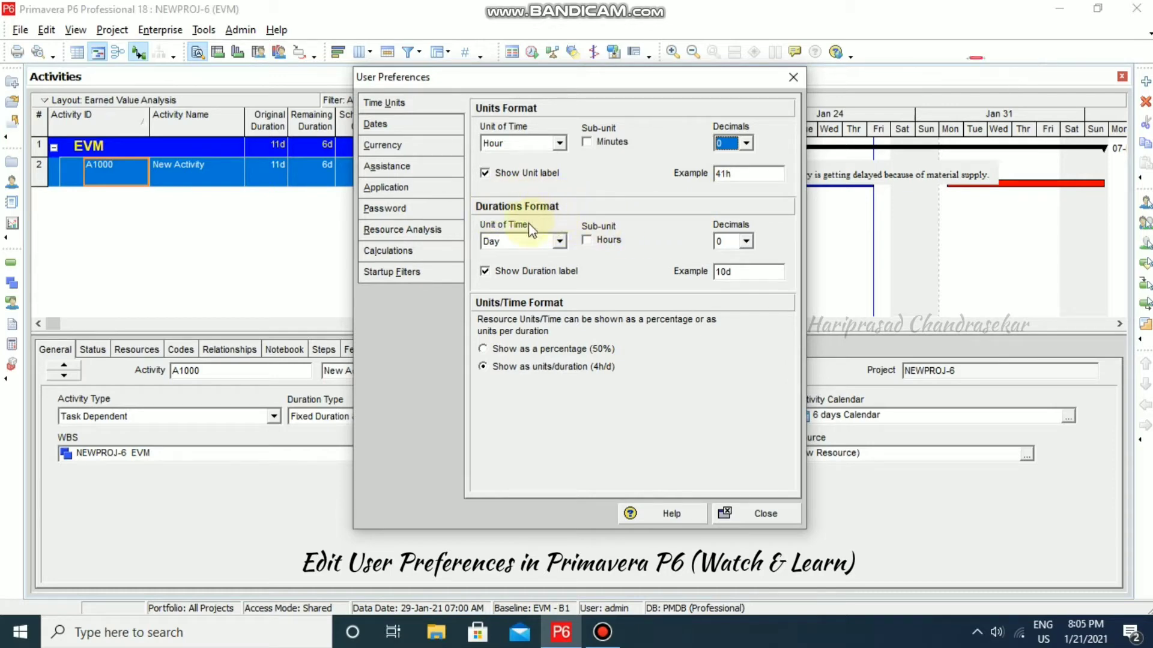
- Keep durations in Days with the duration label shown, then close User Preferences
click(559, 243)
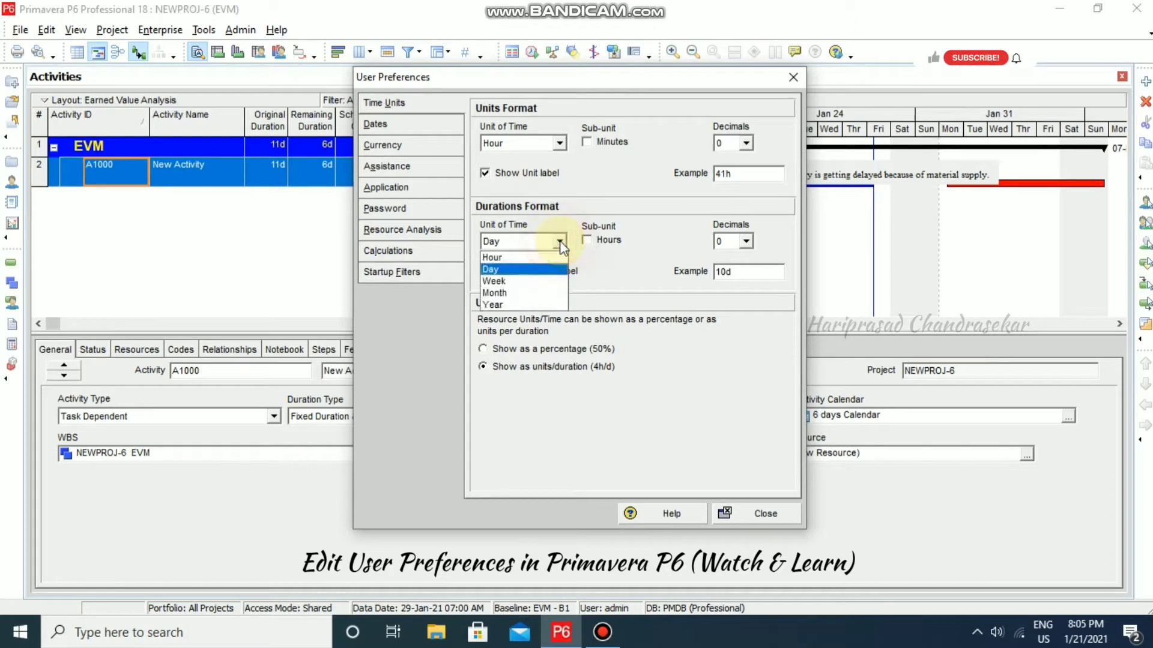
click(519, 270)
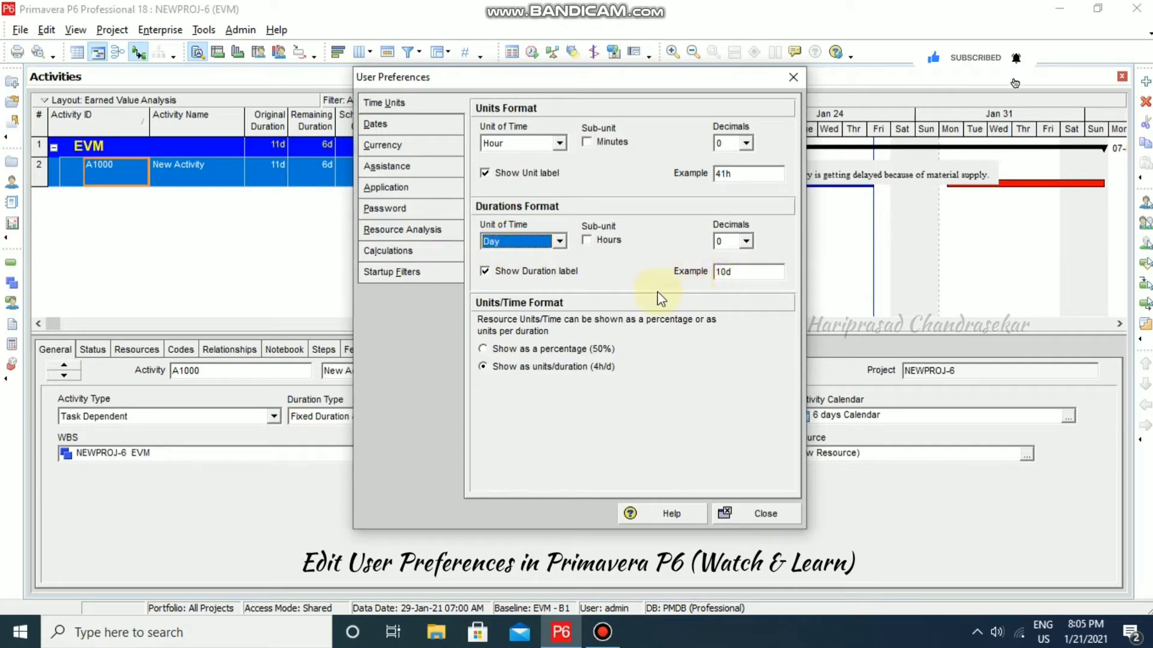
click(486, 272)
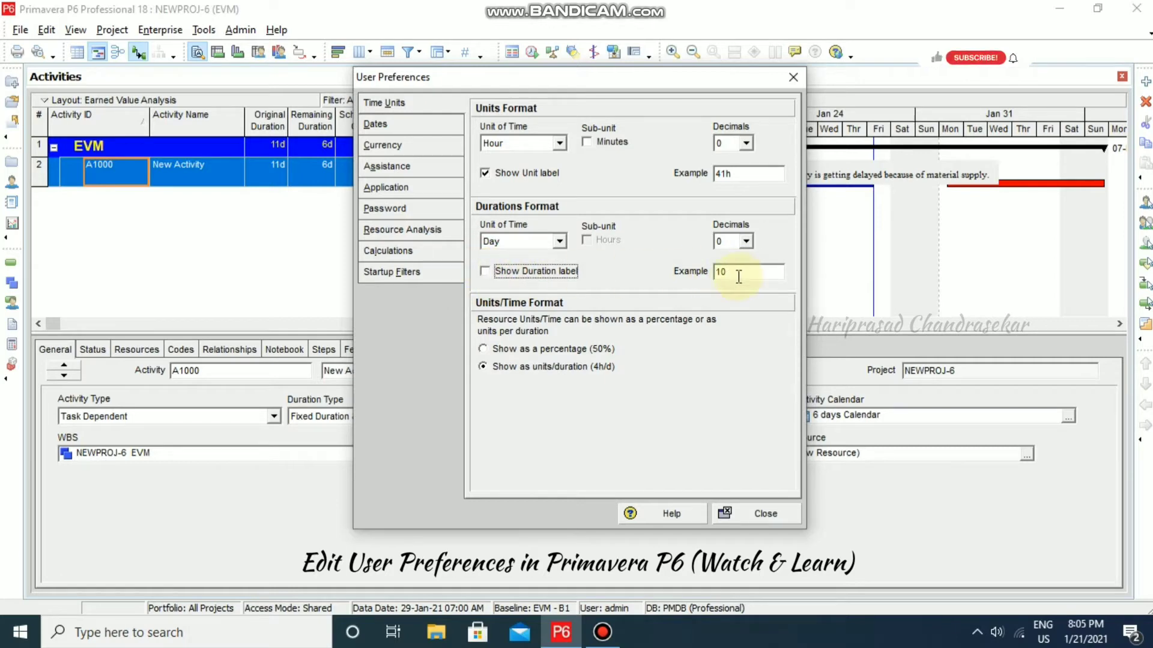
click(491, 270)
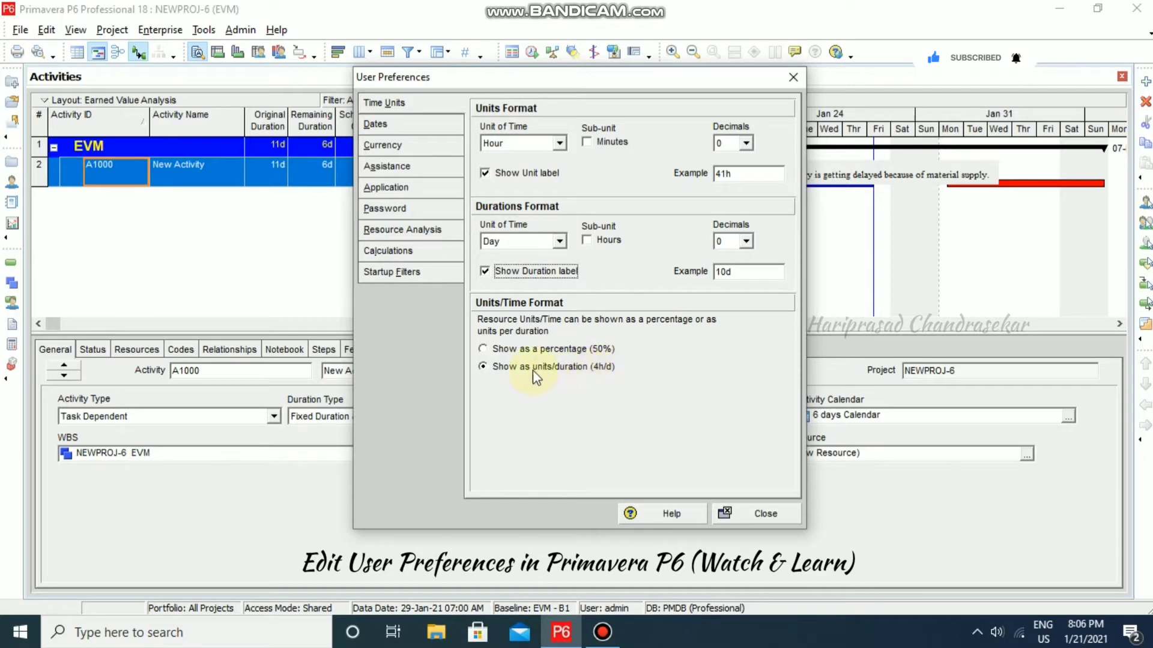
click(758, 514)
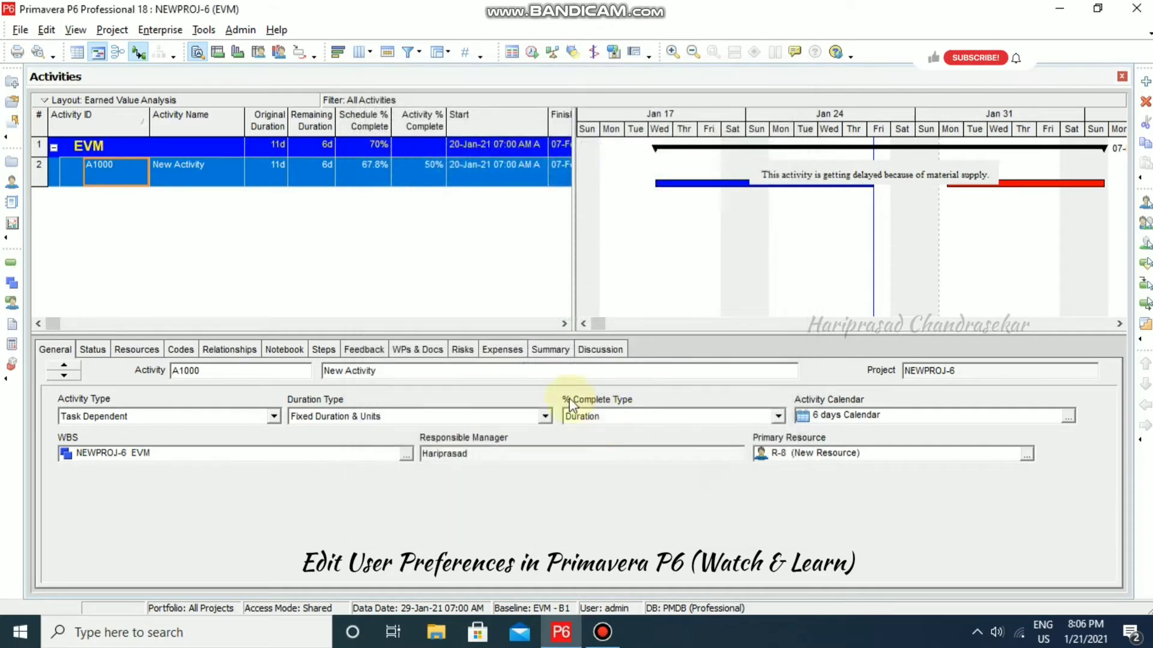
- Open the Enterprise Resources window showing units per time such as 8h/d
click(172, 30)
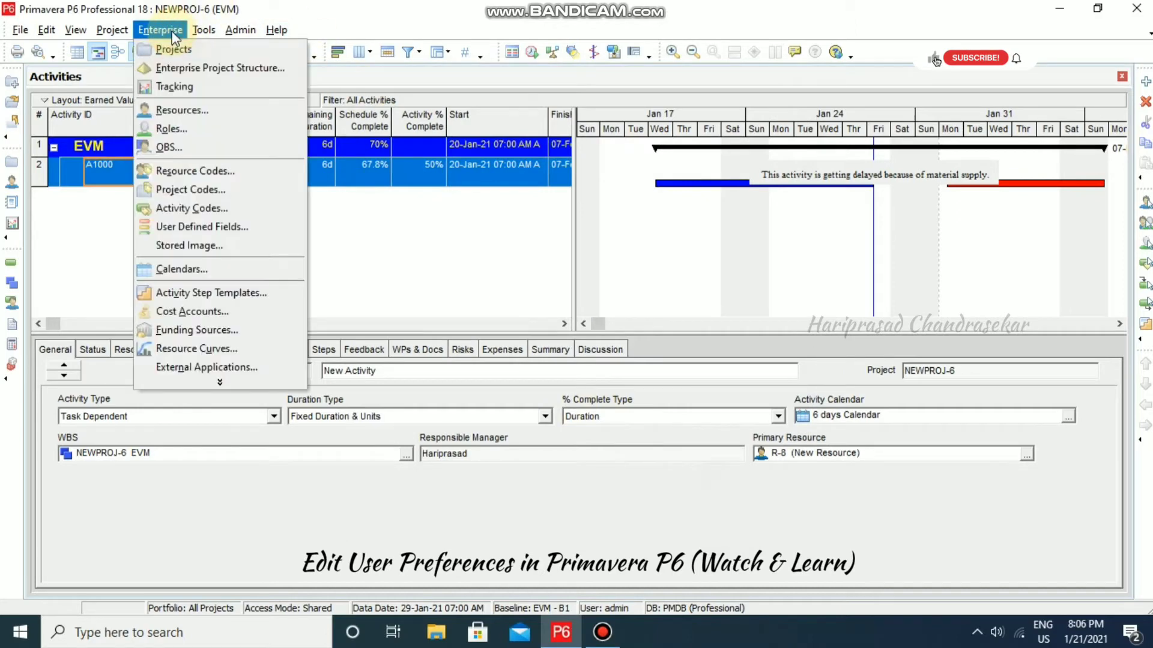
click(206, 112)
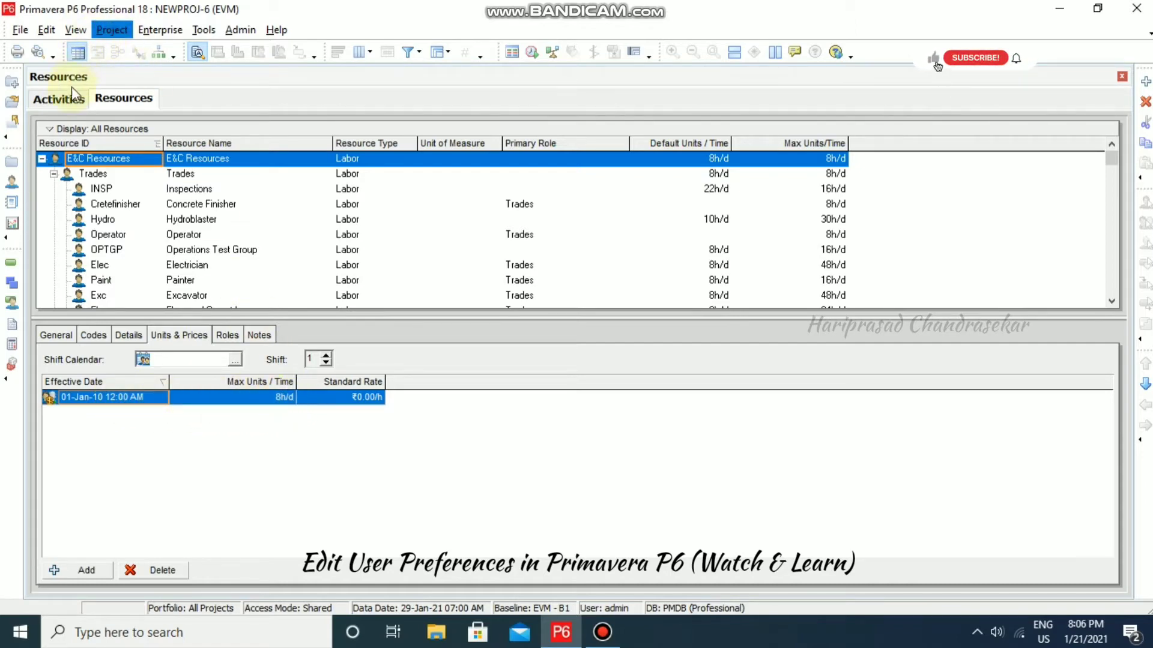
click(46, 29)
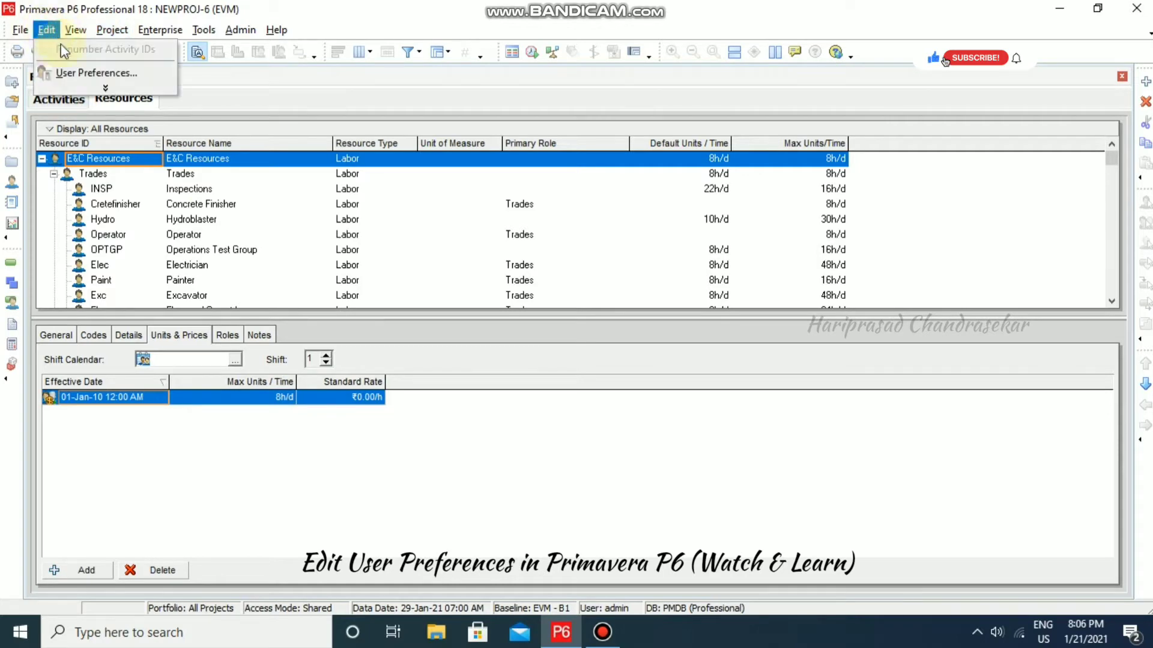
- Display resource units per time as percentages (50% style), so values read 100%, 300%
click(78, 71)
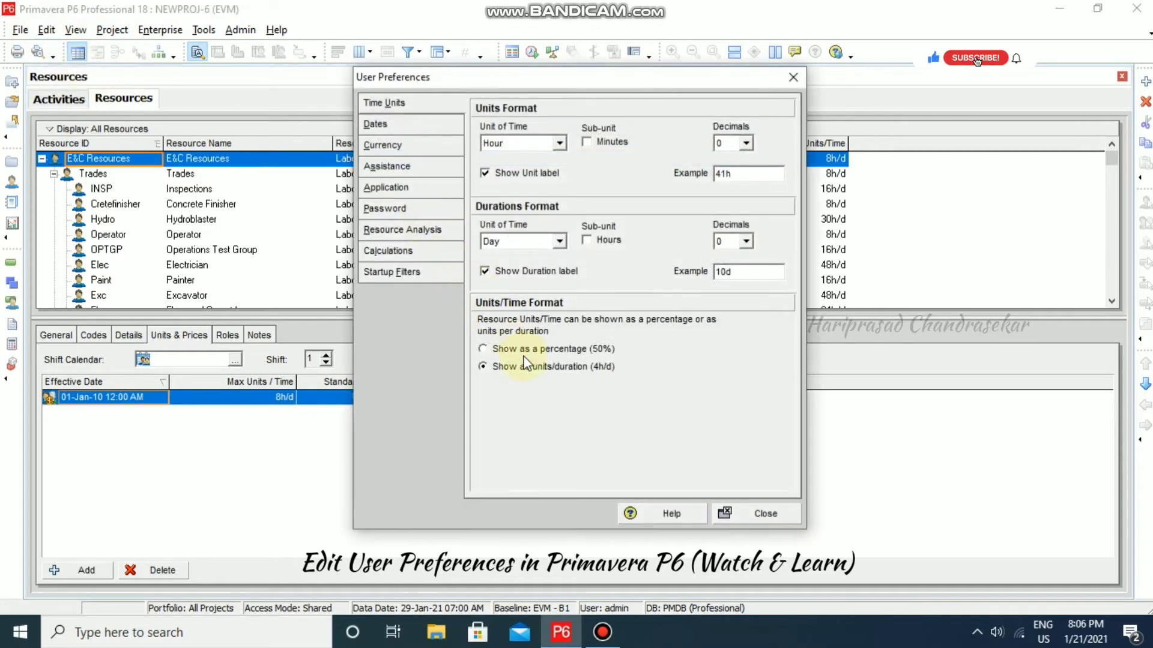
click(520, 350)
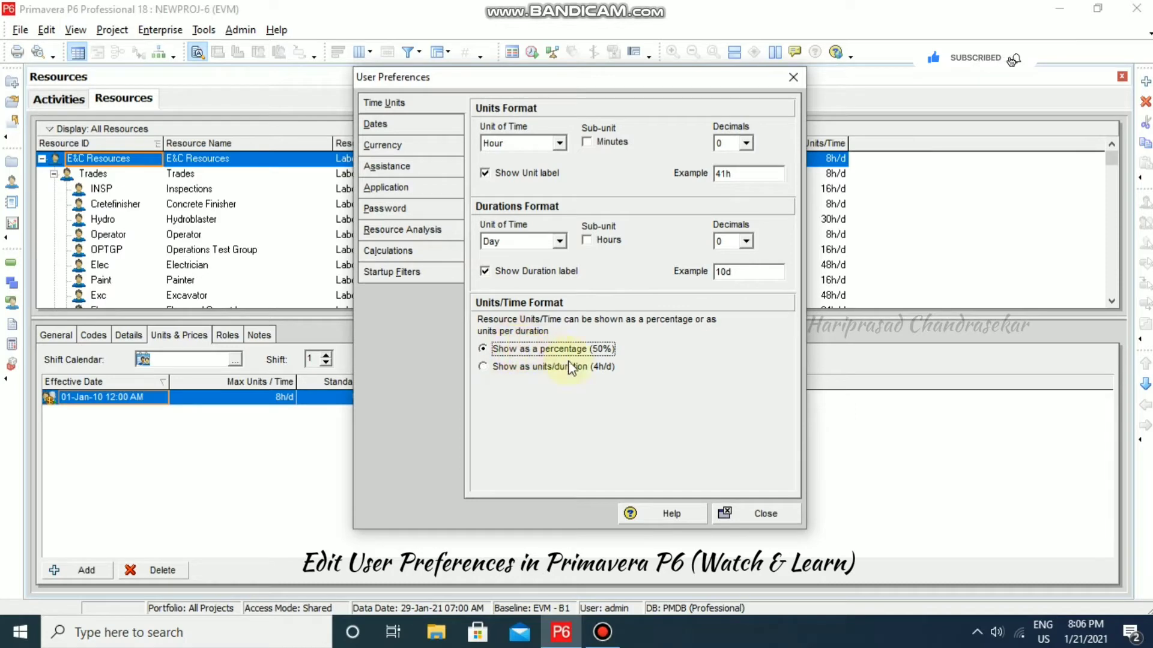
click(765, 514)
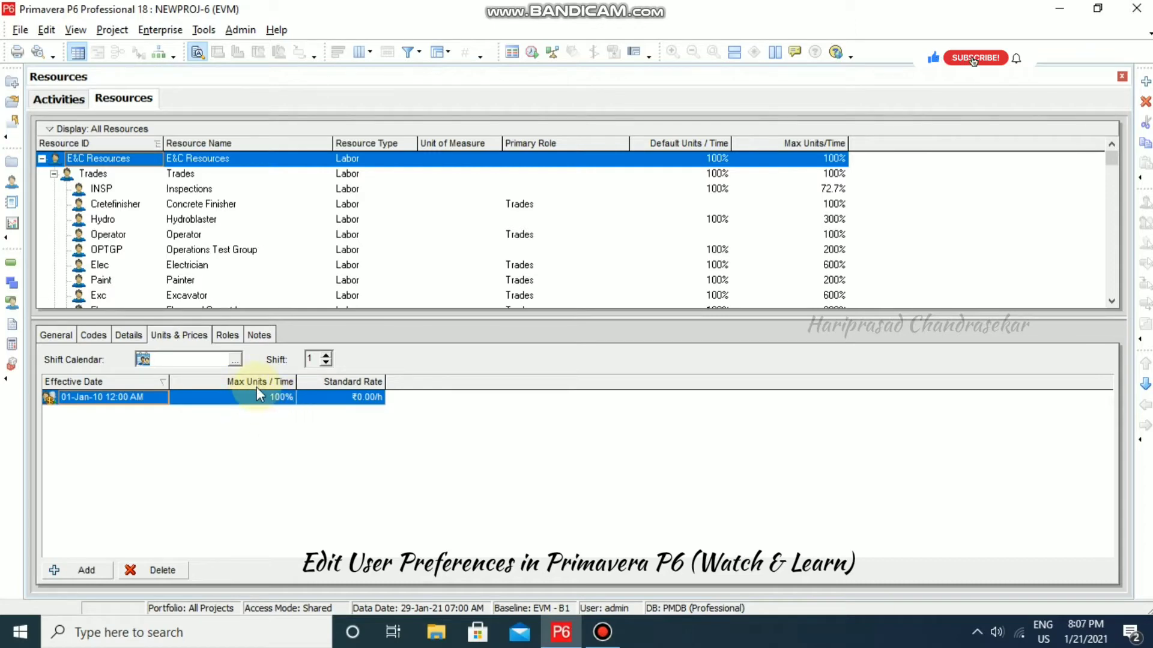
- Set E&C Resources' Max Units/Time to 50%
click(291, 400)
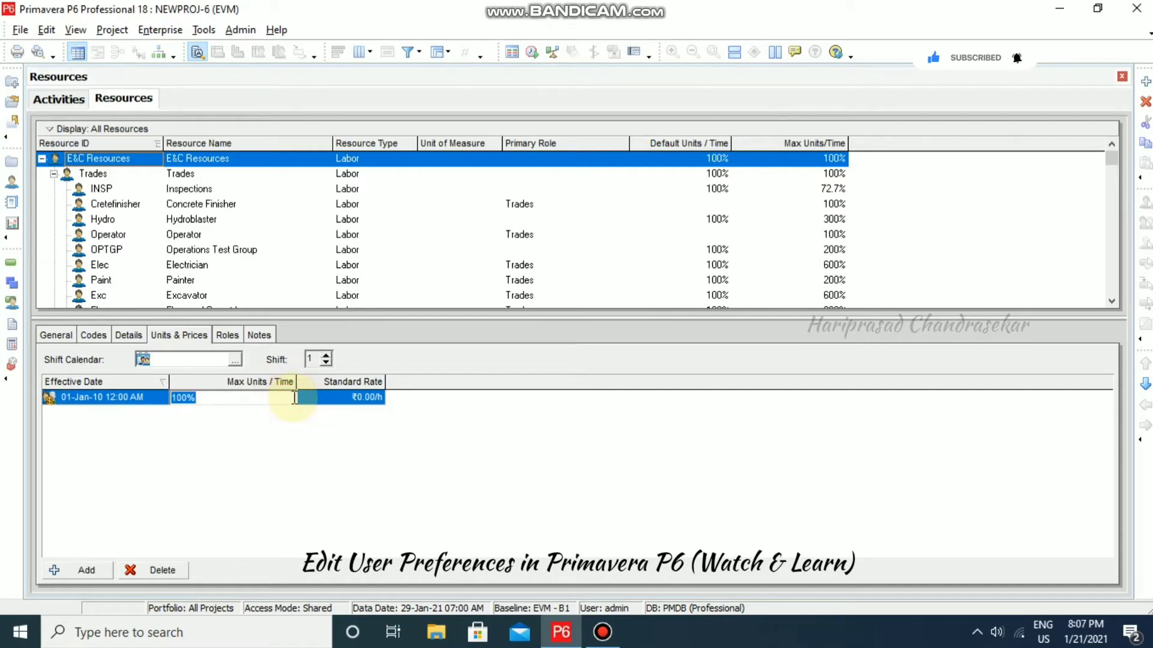
text(50)
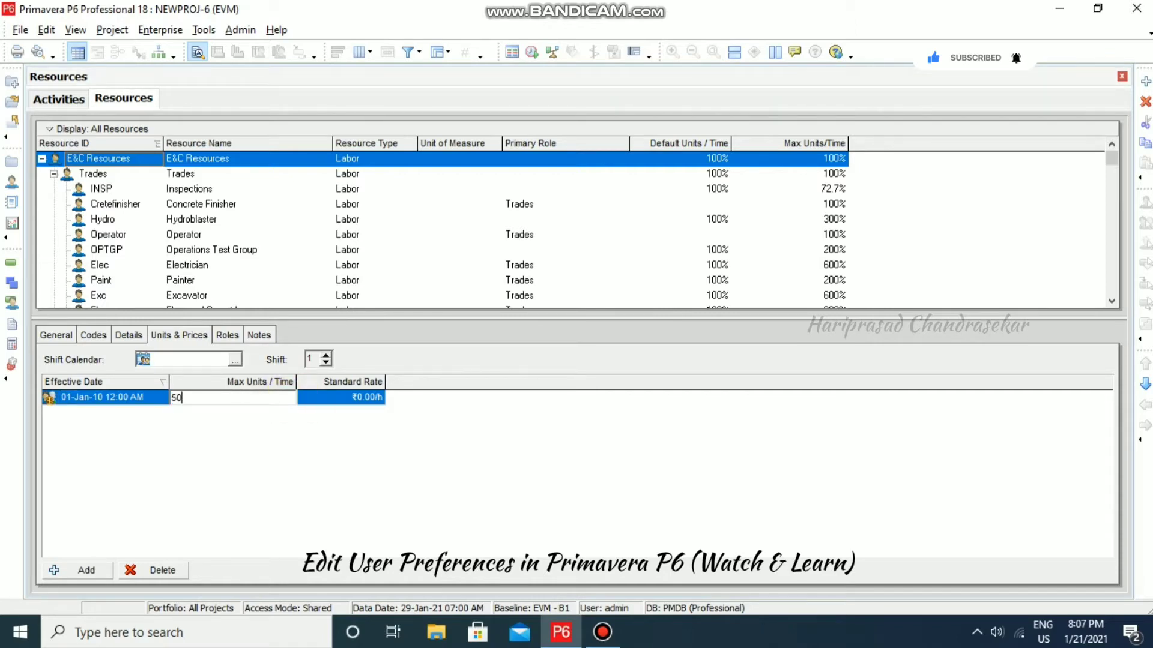
text(%)
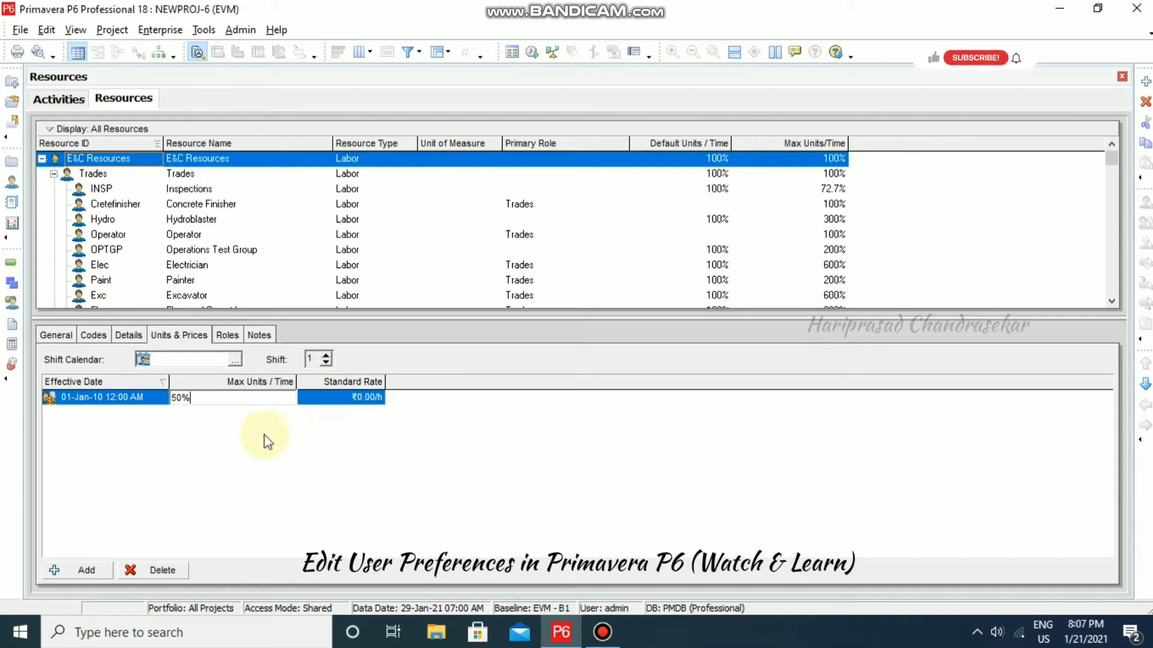
click(232, 443)
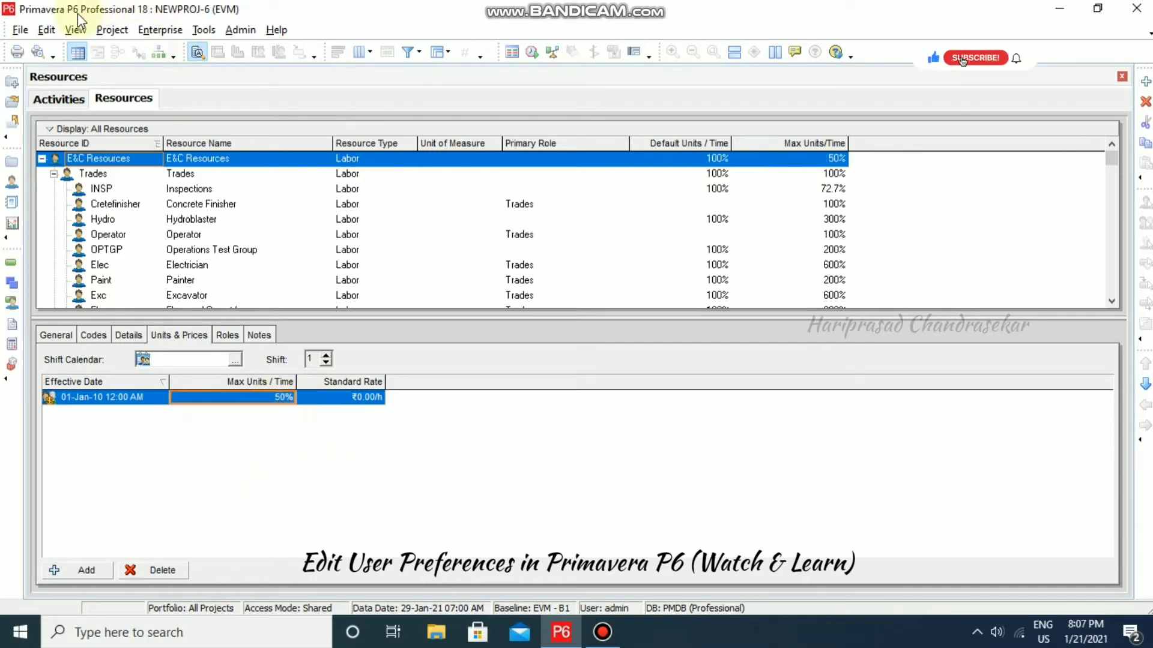
- Switch resource units per time back to units/duration, showing values like 4h/d
click(48, 30)
click(70, 66)
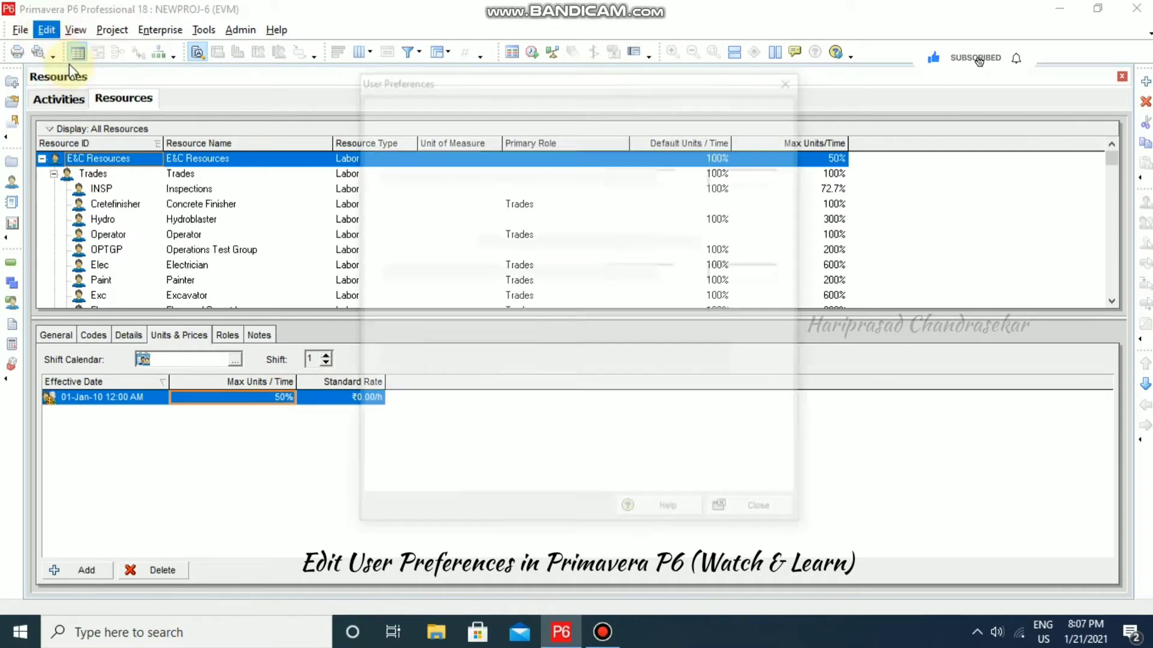
click(548, 370)
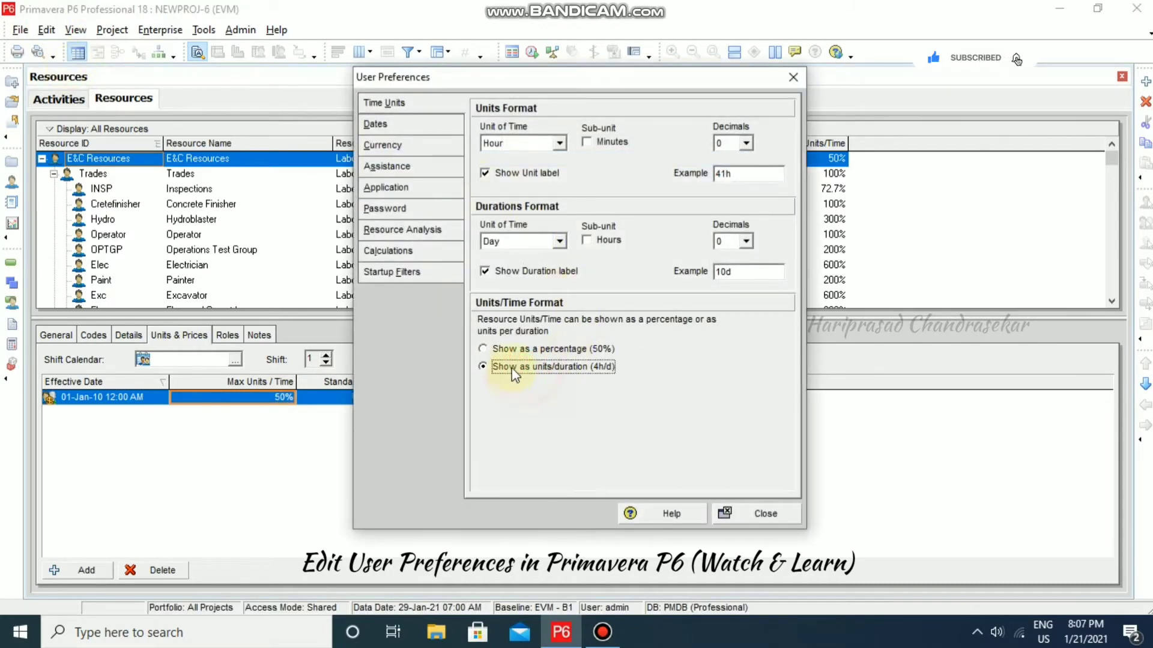
click(779, 518)
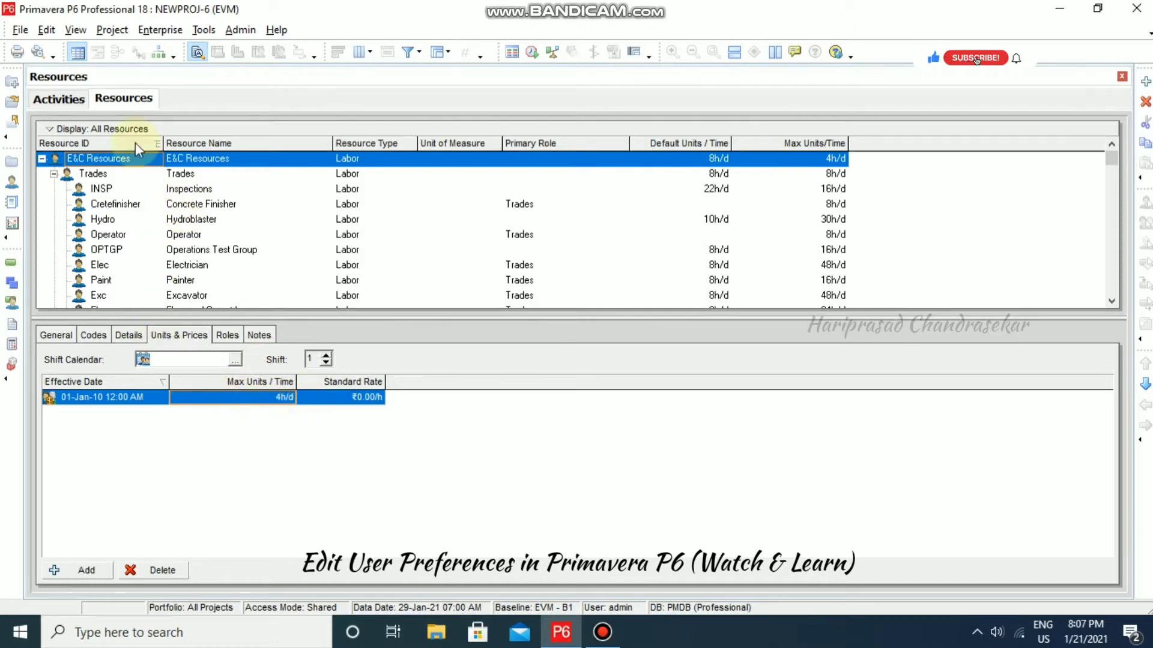
click(47, 32)
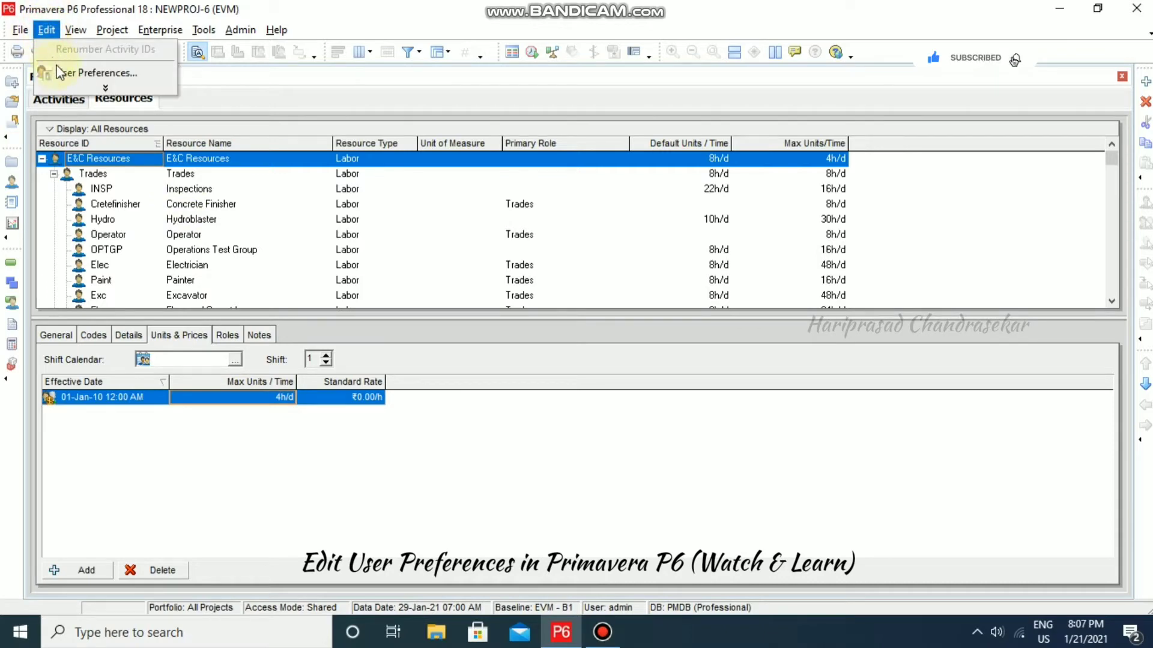
- On the Dates tab, use a 4-digit year so the sample reads 21-Jan-2021 12:00 AM
click(77, 72)
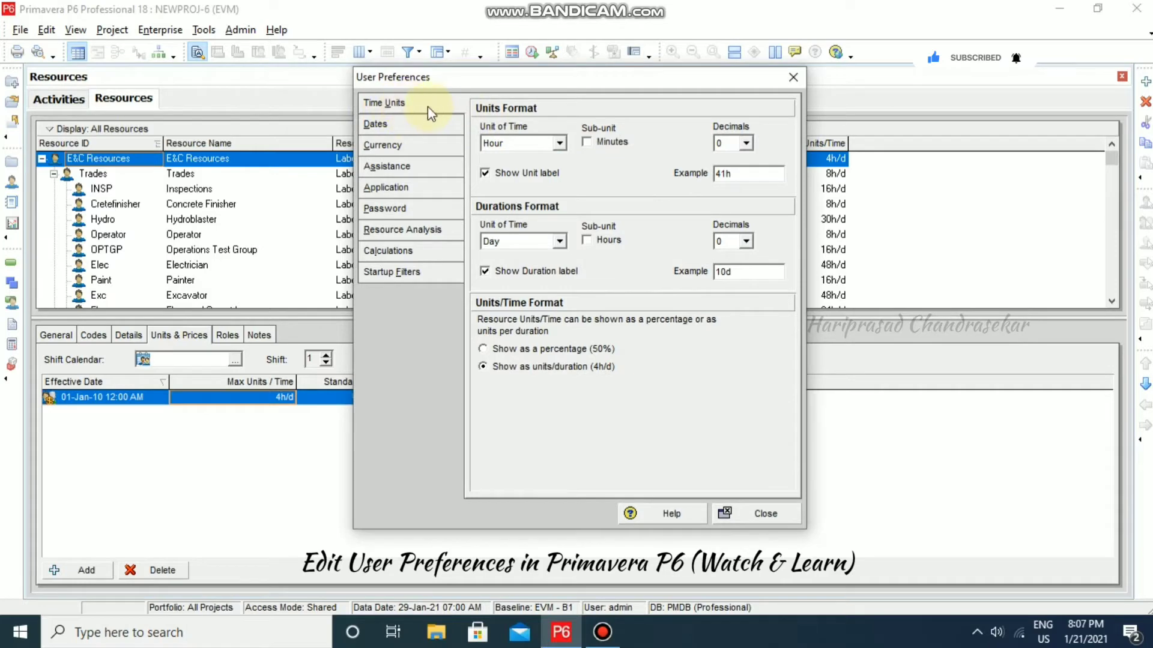
click(384, 126)
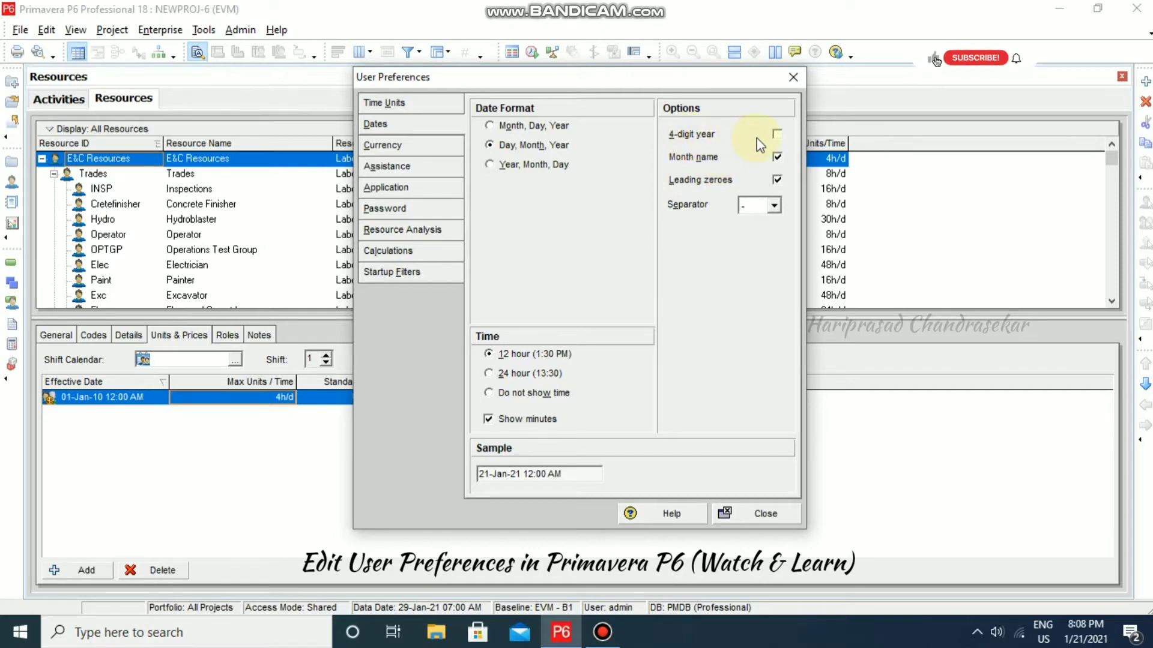
click(777, 133)
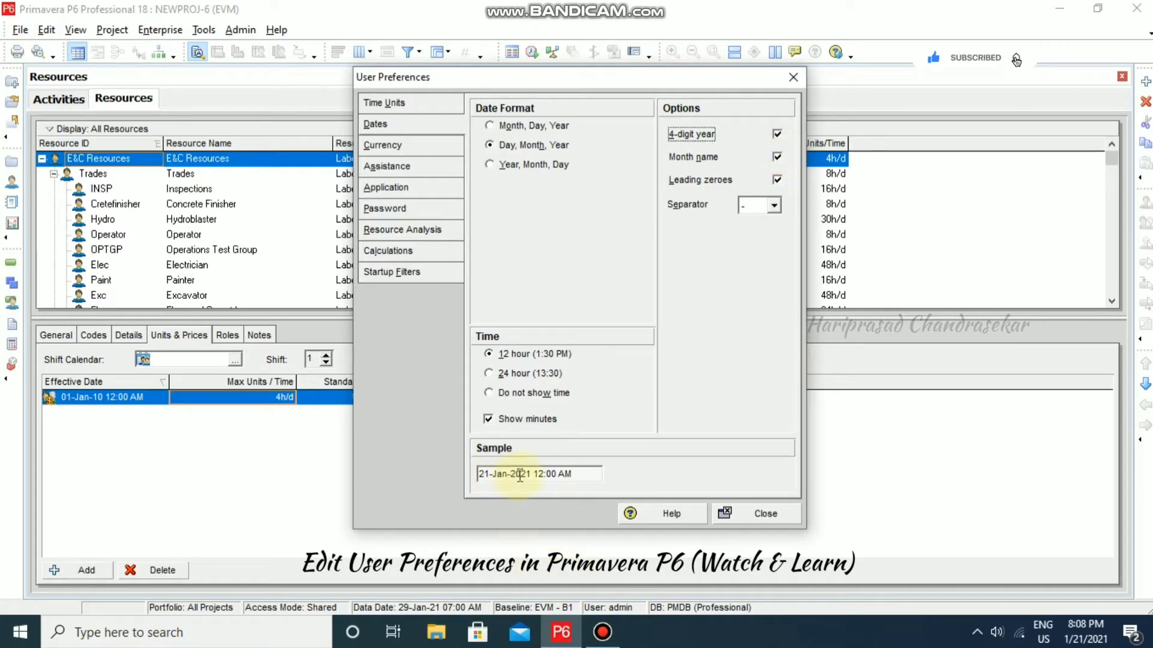
click(777, 133)
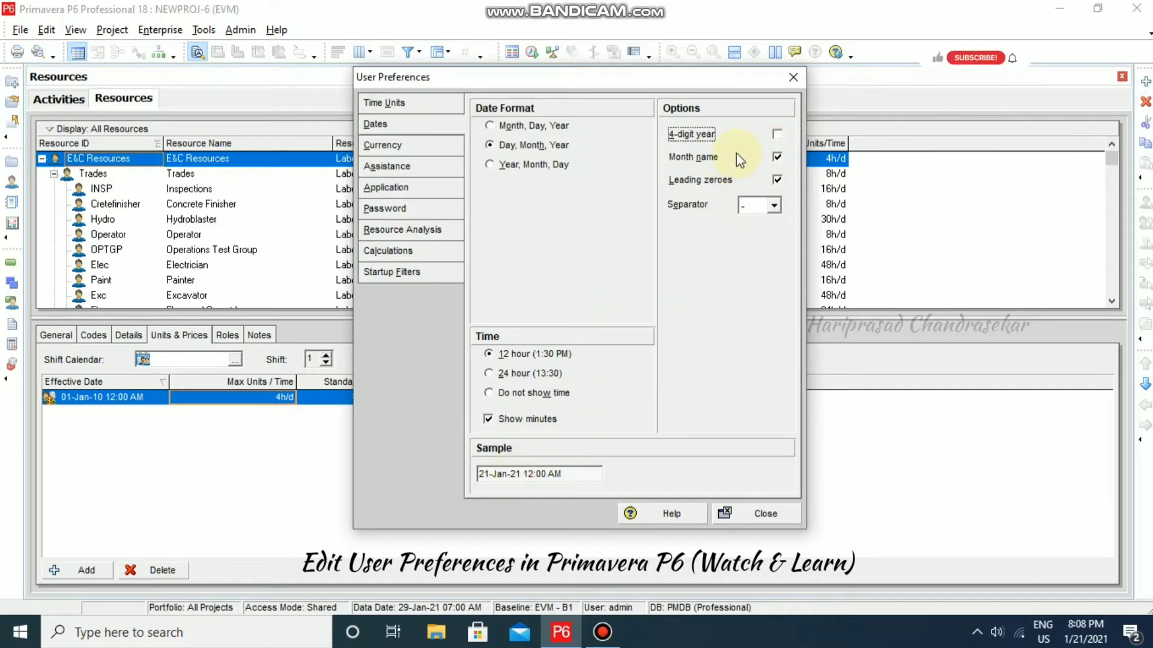
click(775, 134)
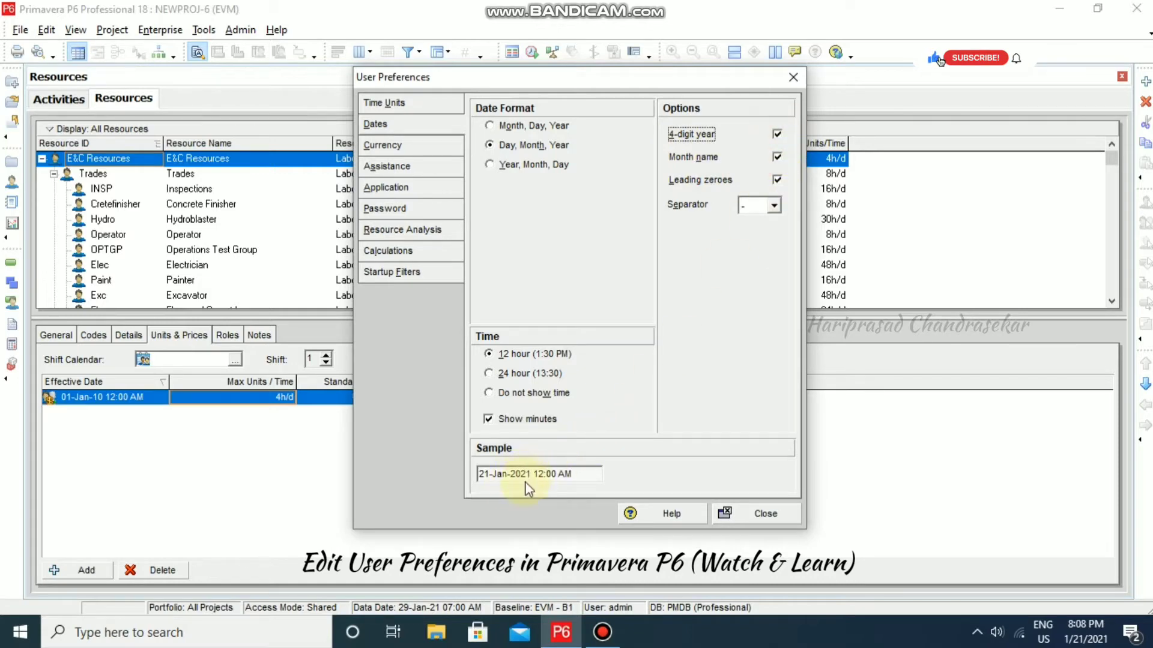
- Keep month names but drop leading zeroes, so rate dates read 1-Jan-2010 12:00 AM
click(777, 158)
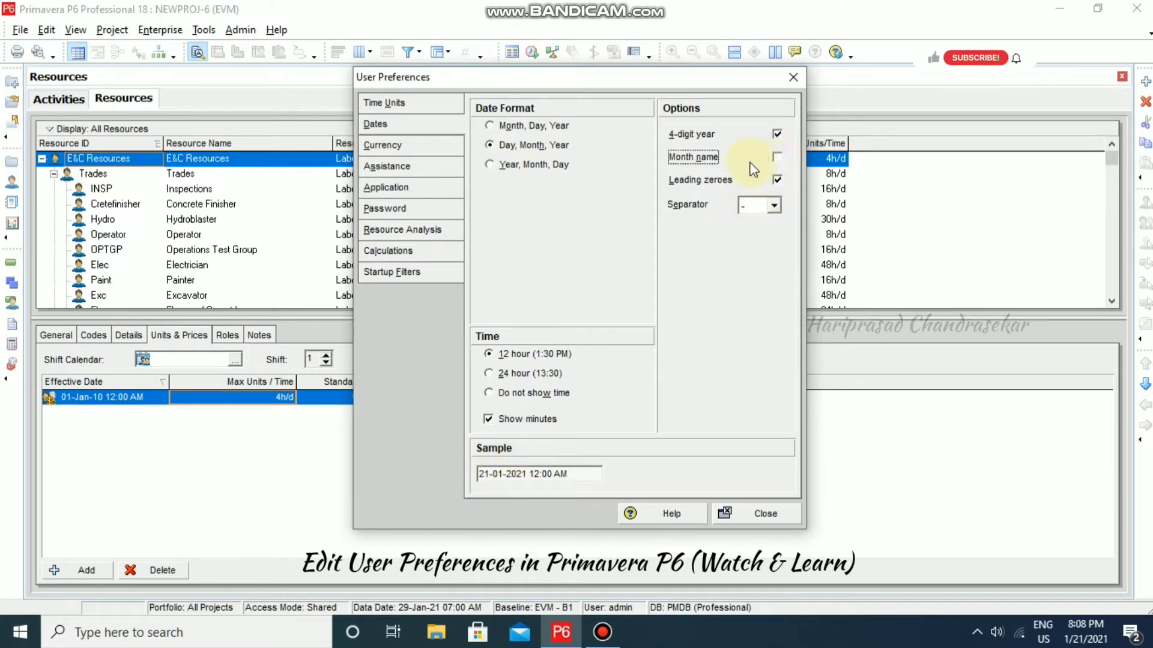
click(777, 158)
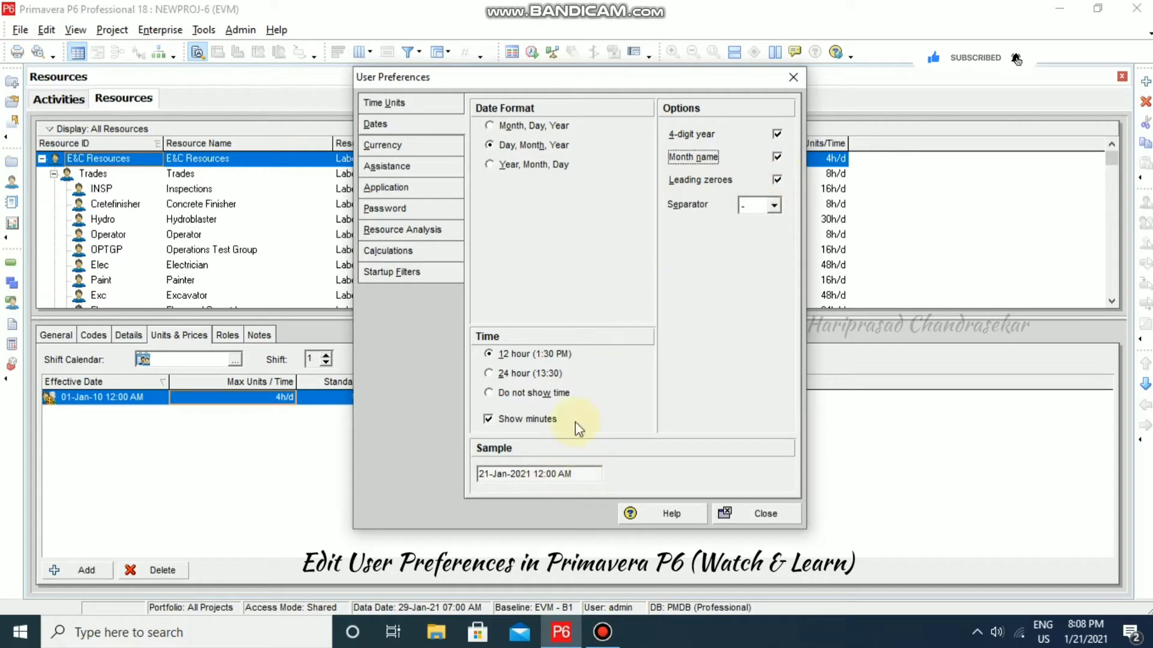
click(777, 181)
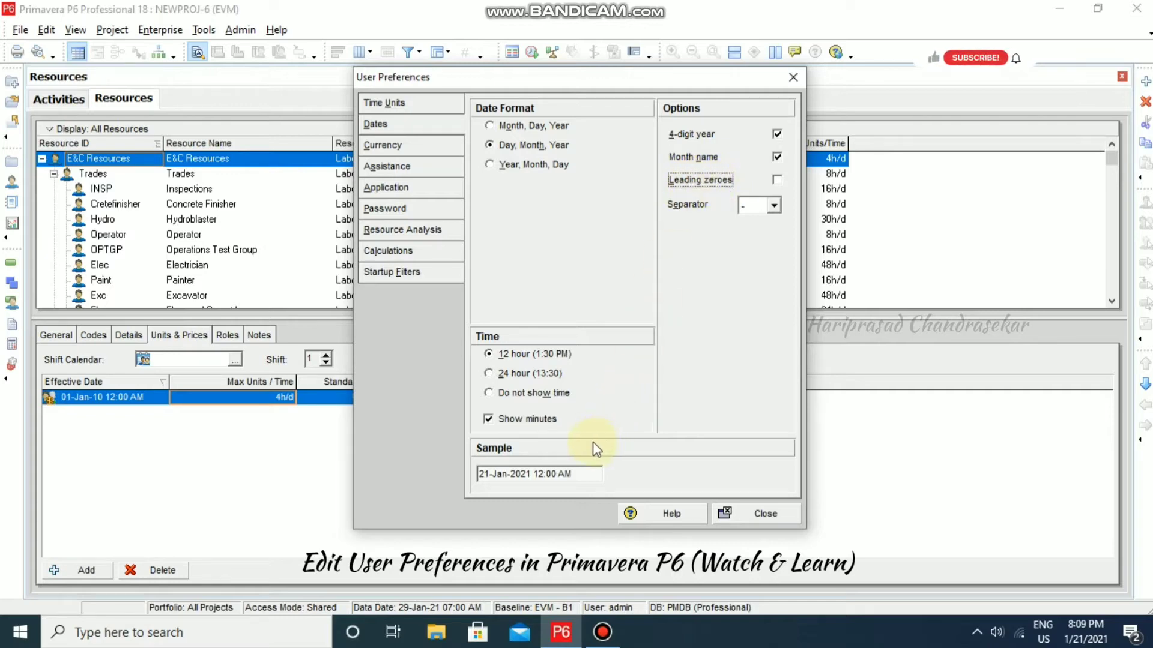
click(582, 474)
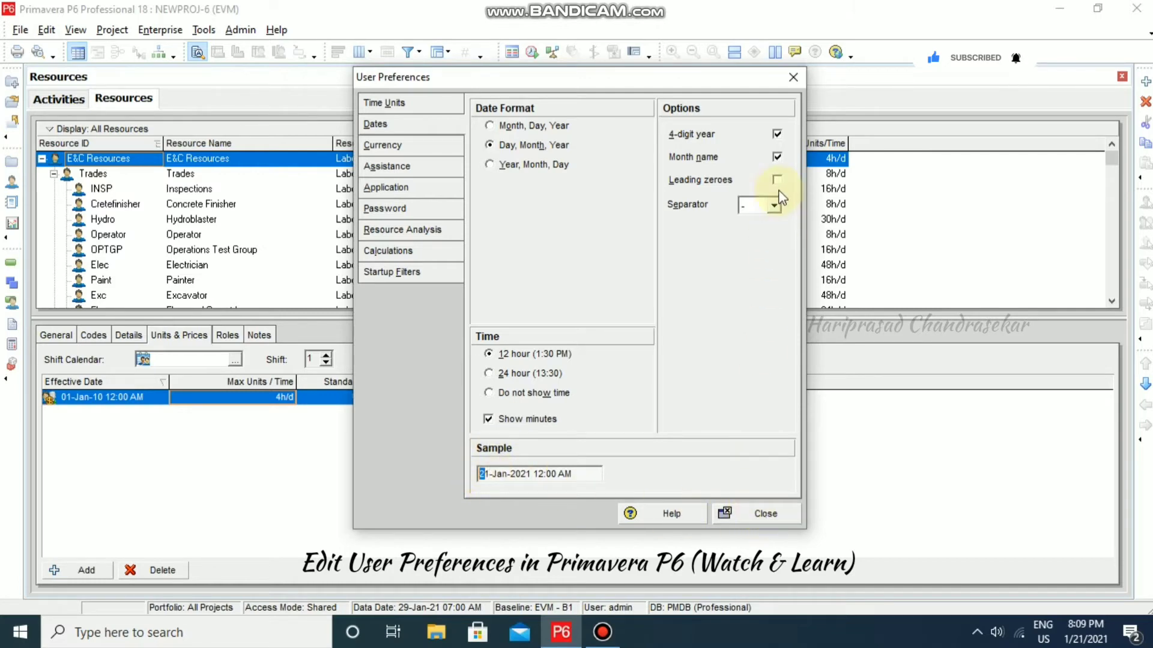
click(769, 513)
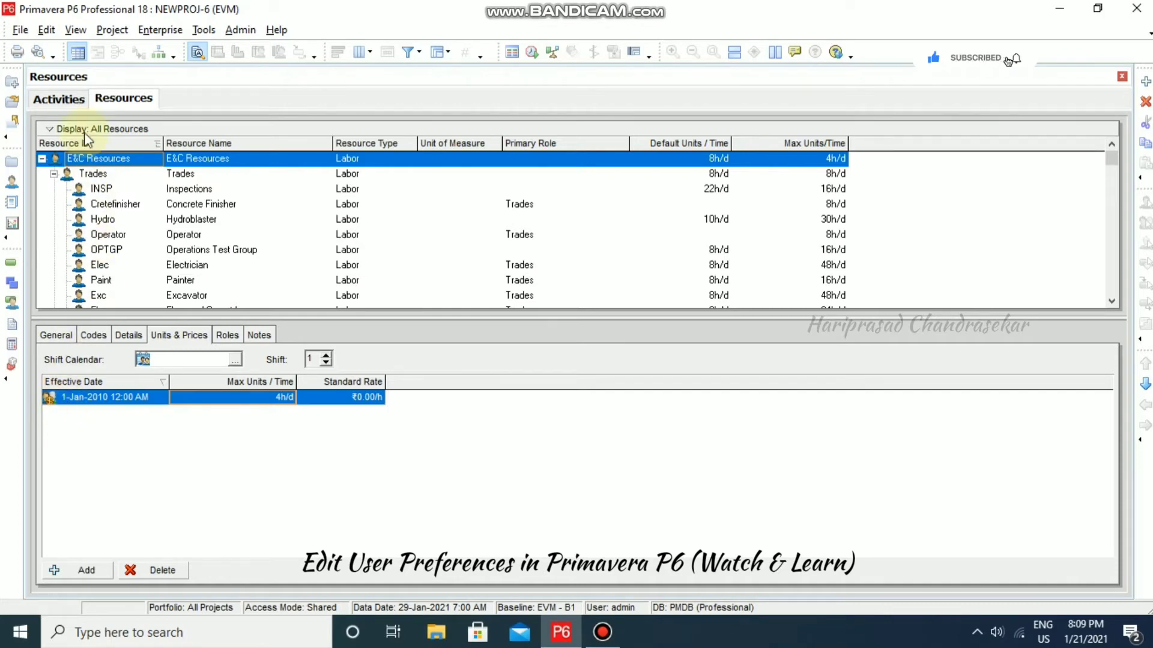
- Turn leading zeroes back on so rate dates read 01-Jan-2010 12:00 AM
click(47, 30)
click(90, 72)
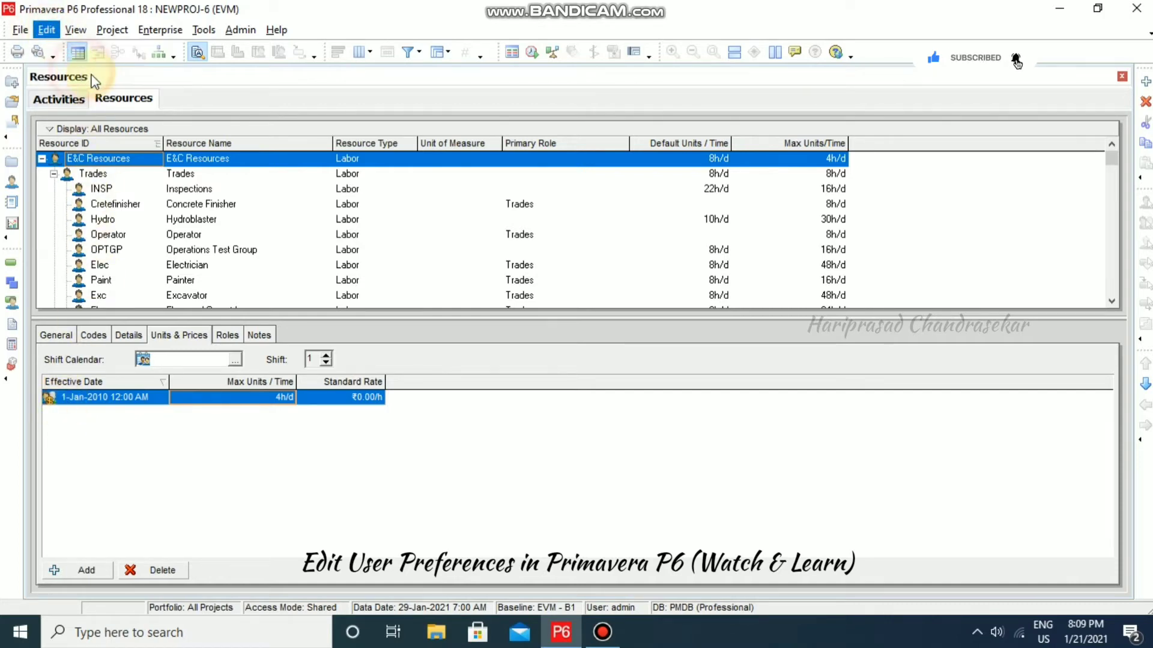
click(777, 180)
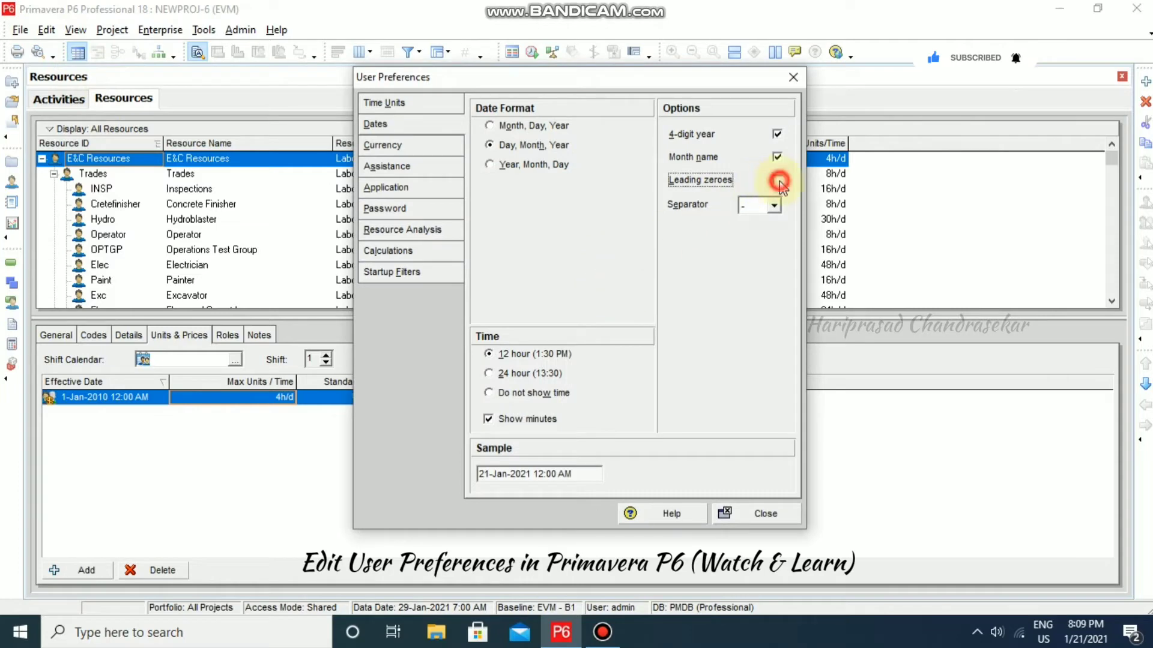
click(758, 515)
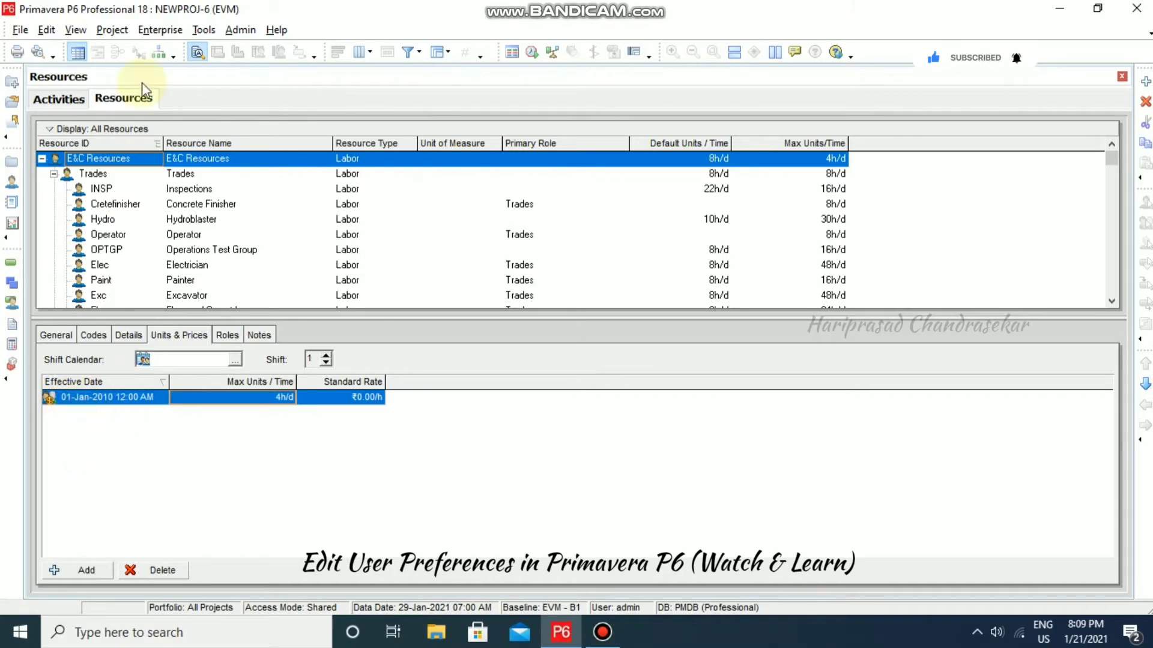
click(47, 35)
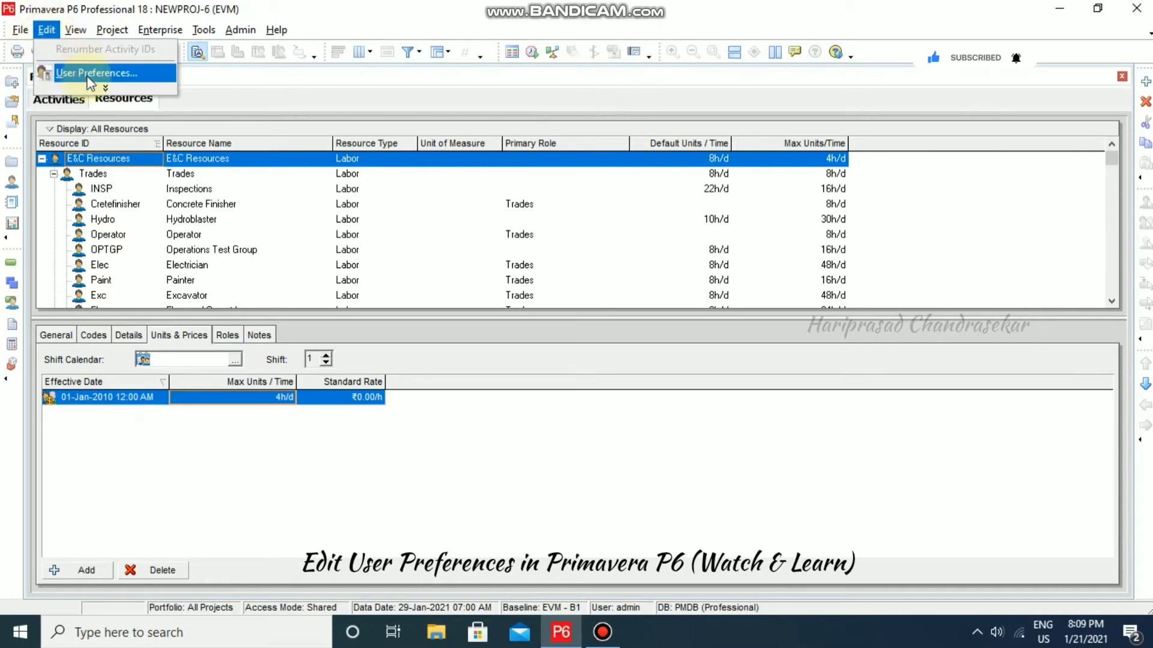
- Keep 12-hour time with minutes shown, after trying Do not show time and hiding minutes
click(88, 75)
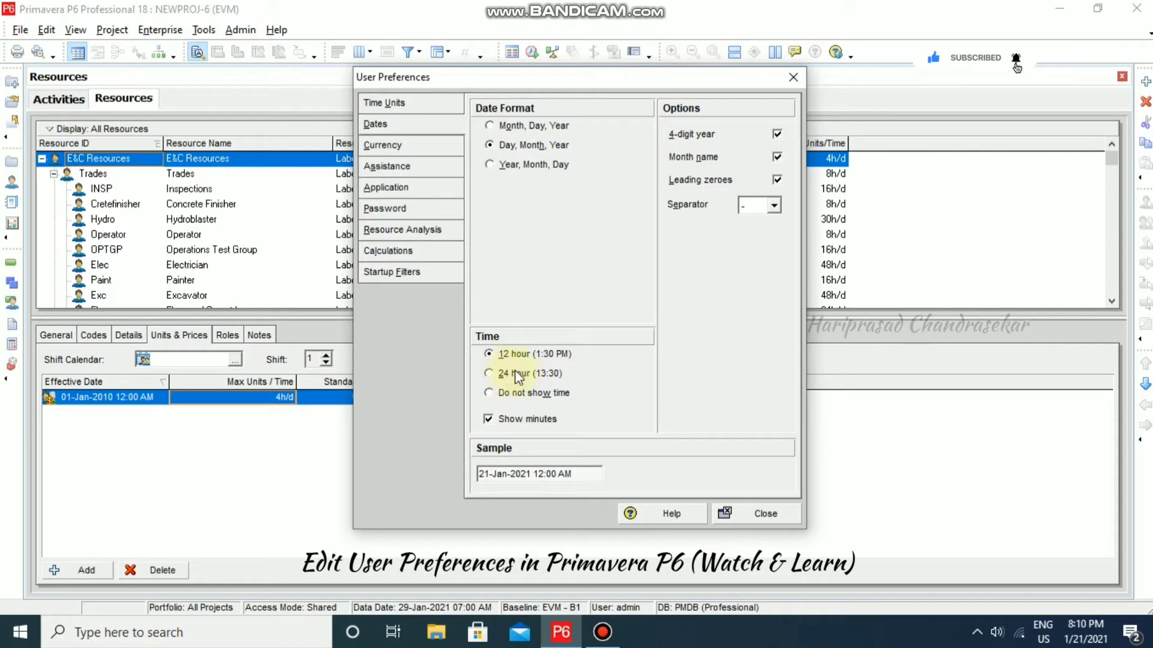
click(494, 394)
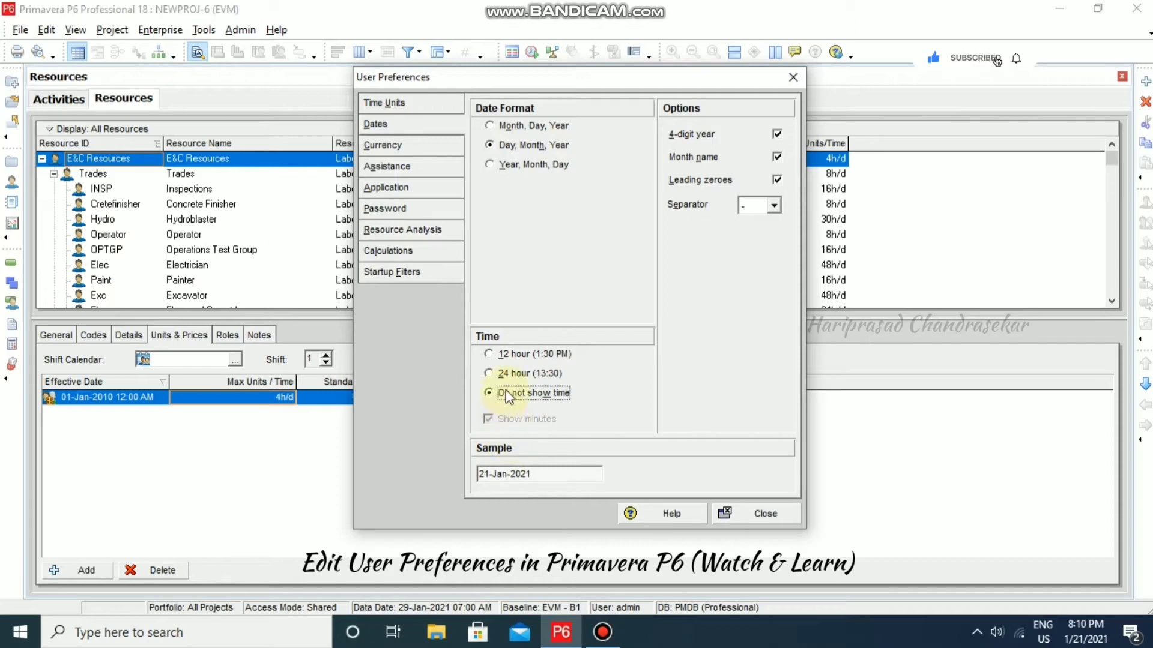
click(492, 355)
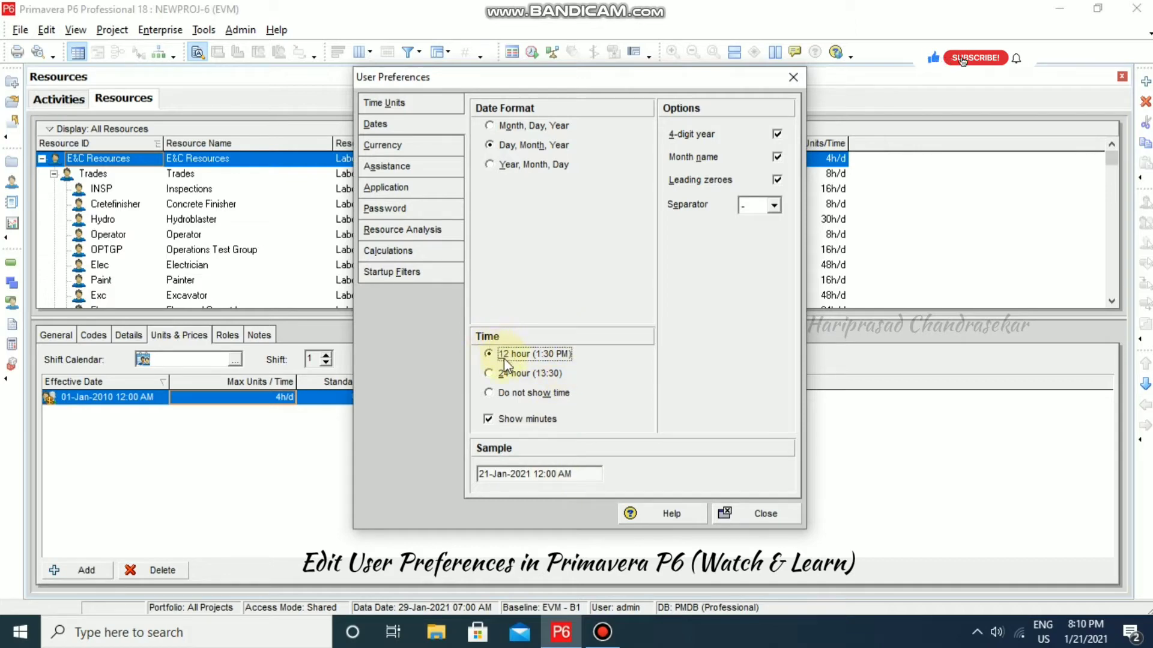
click(488, 419)
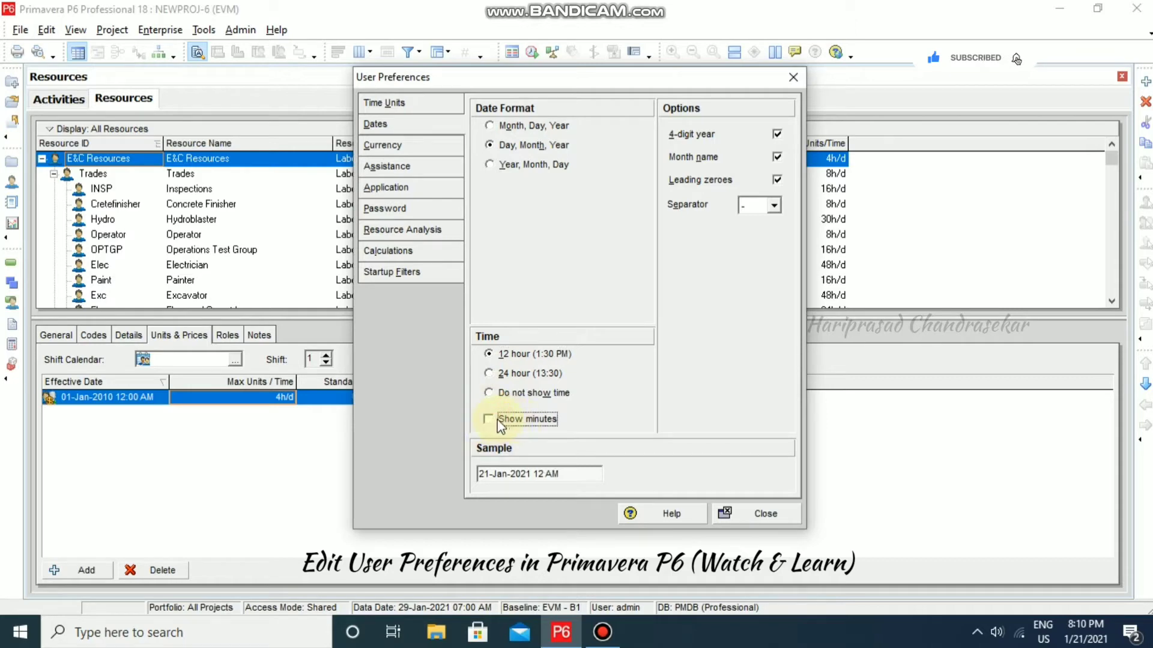
click(498, 423)
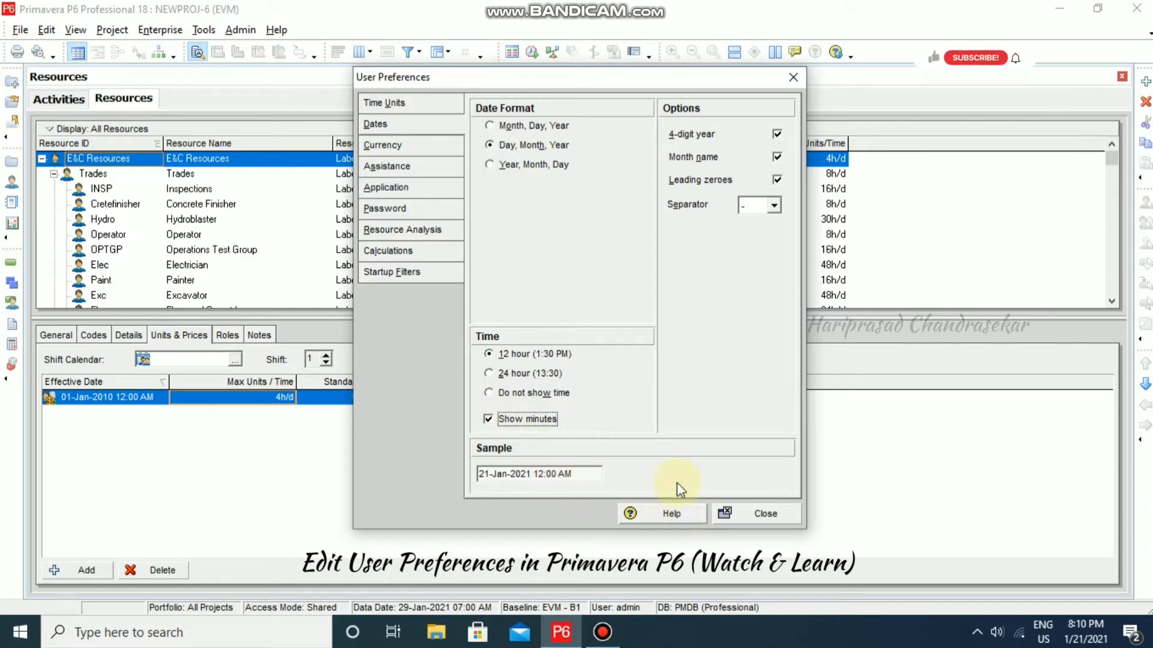
click(386, 145)
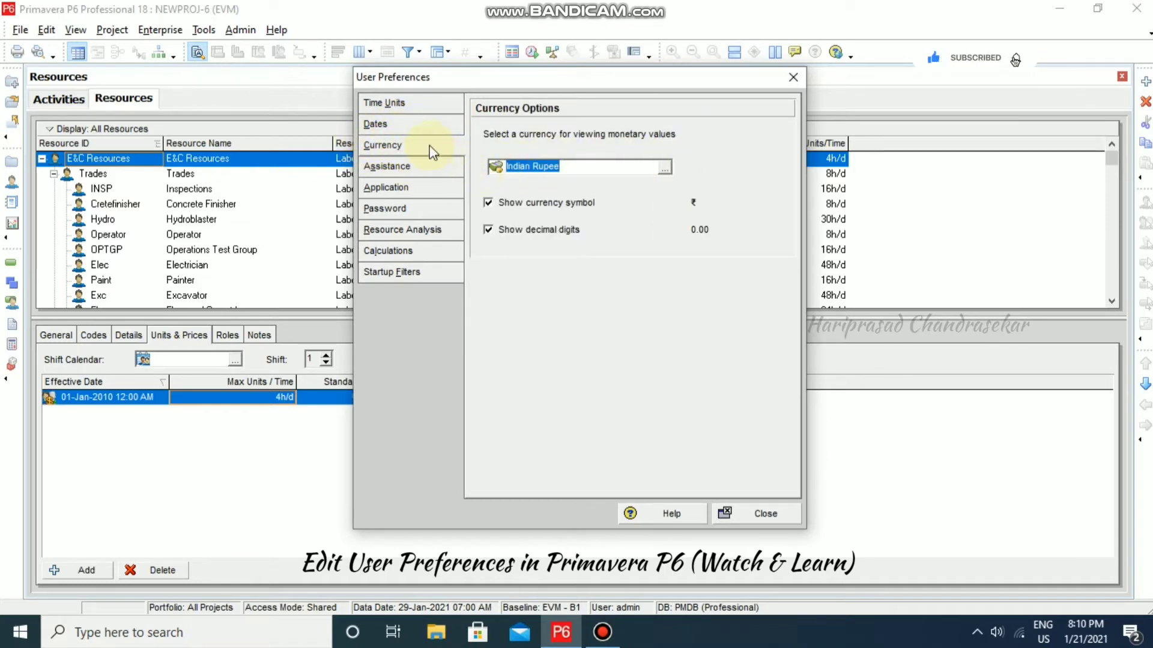
- Browse the currency list but keep Indian Rupee, then close User Preferences
click(665, 168)
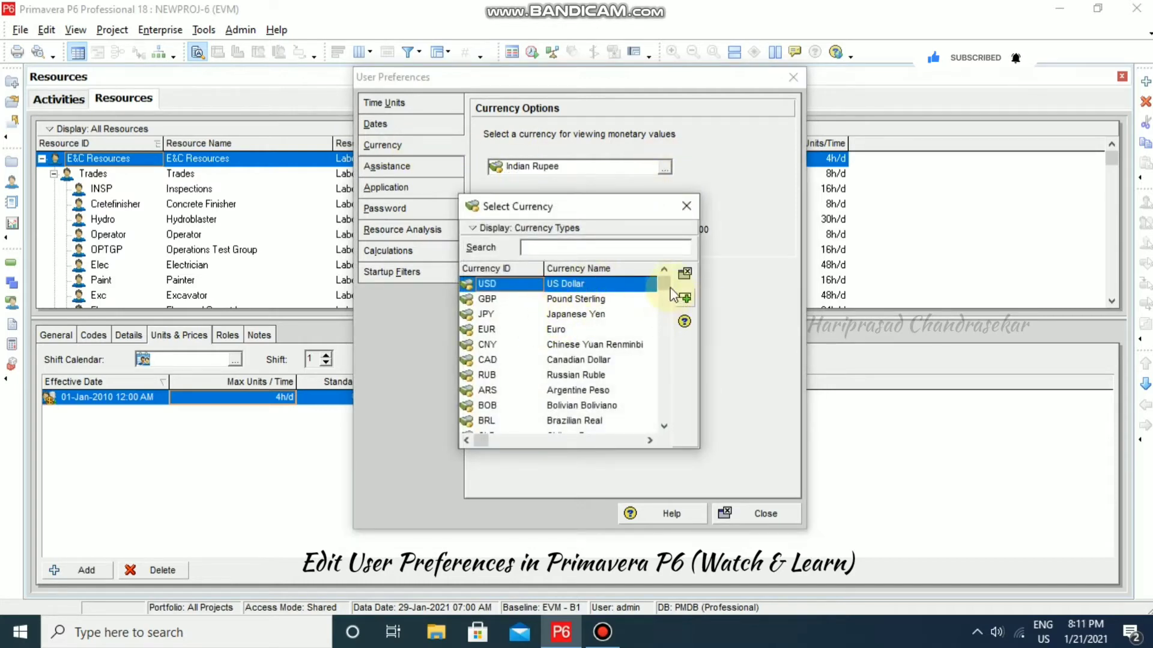
drag(664, 281, 664, 415)
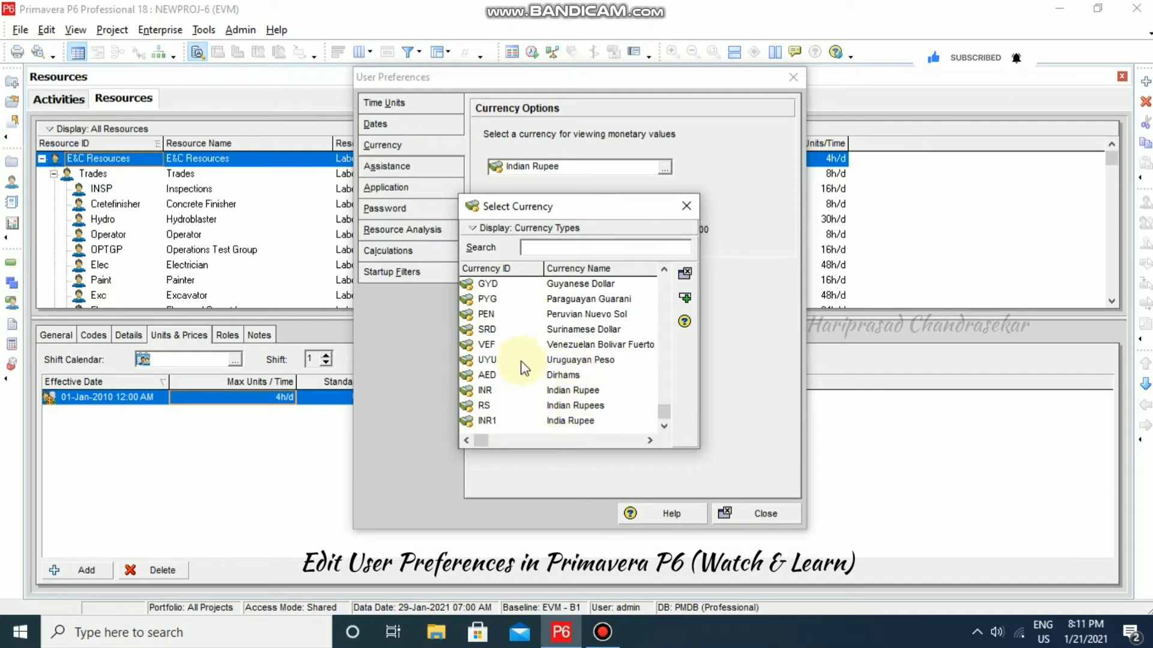
click(686, 207)
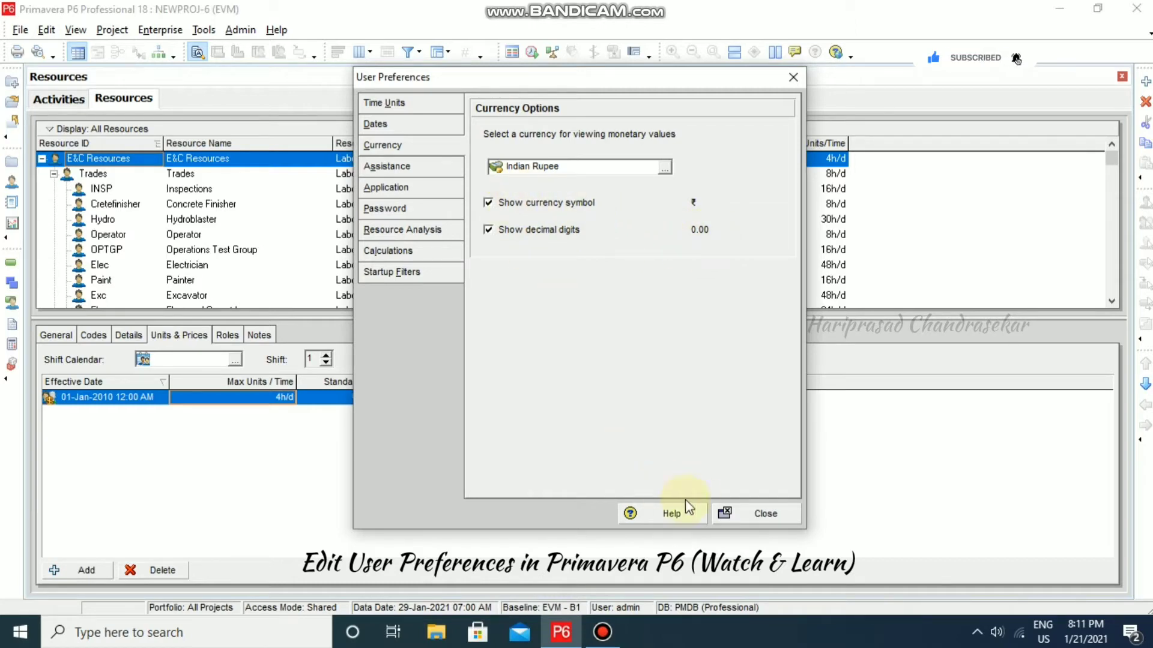
click(743, 512)
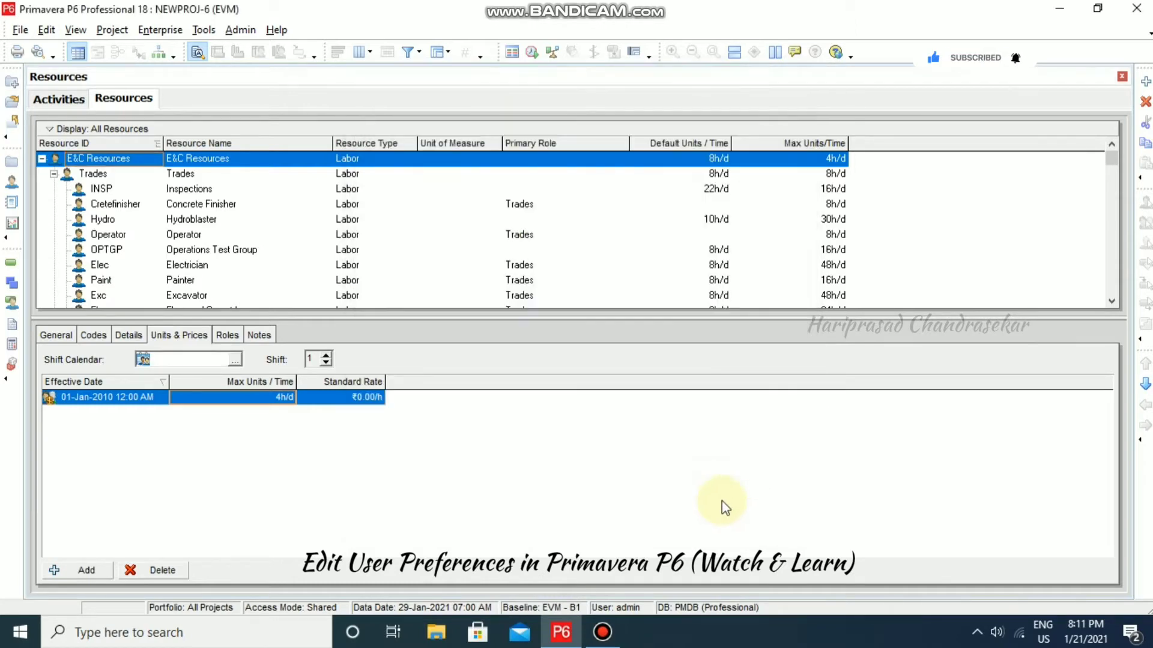
- In Activities, review A1000's expenses, ₹100.00/h resource and ₹10,000.00 budgeted cost, then open Edit
click(59, 99)
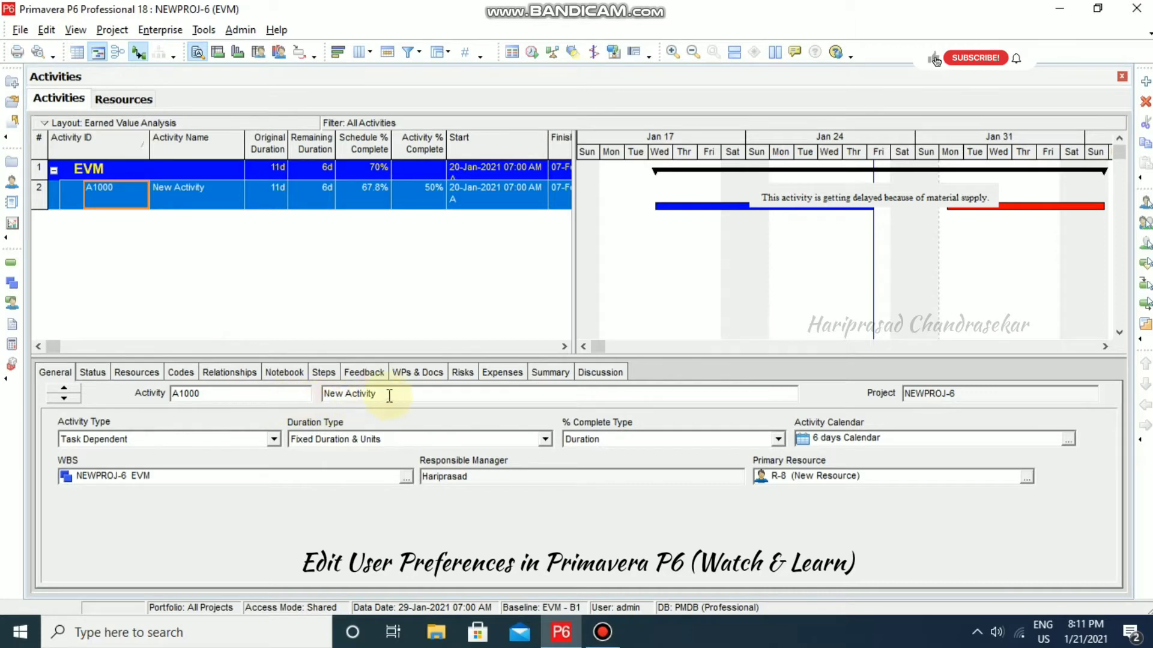
click(510, 379)
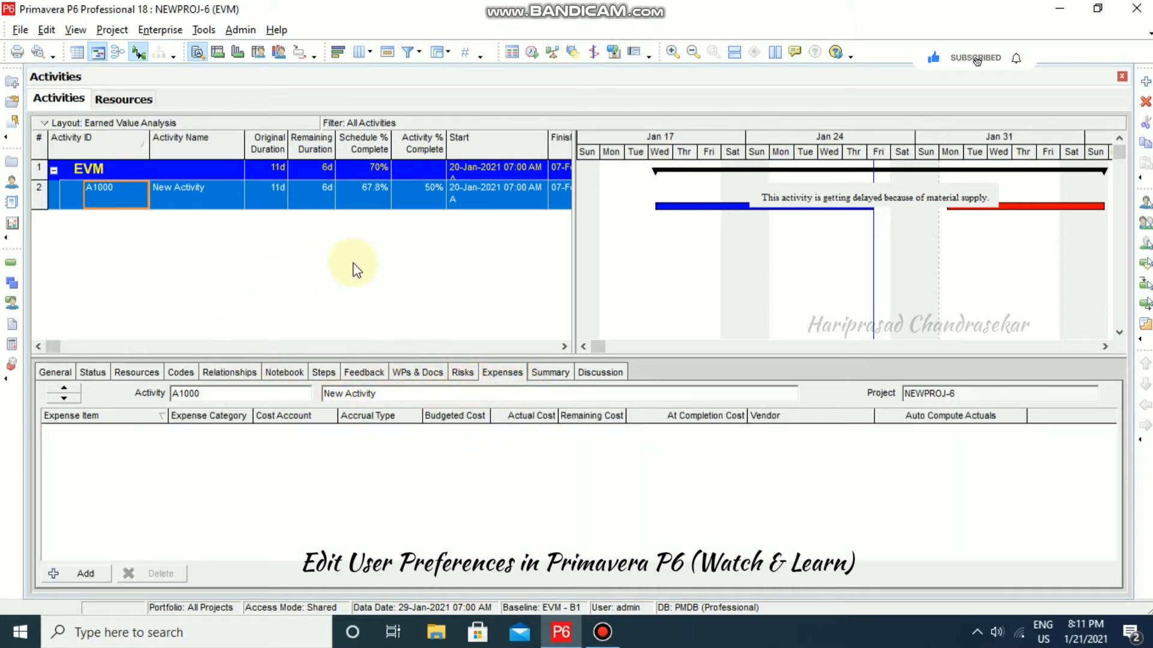
click(150, 374)
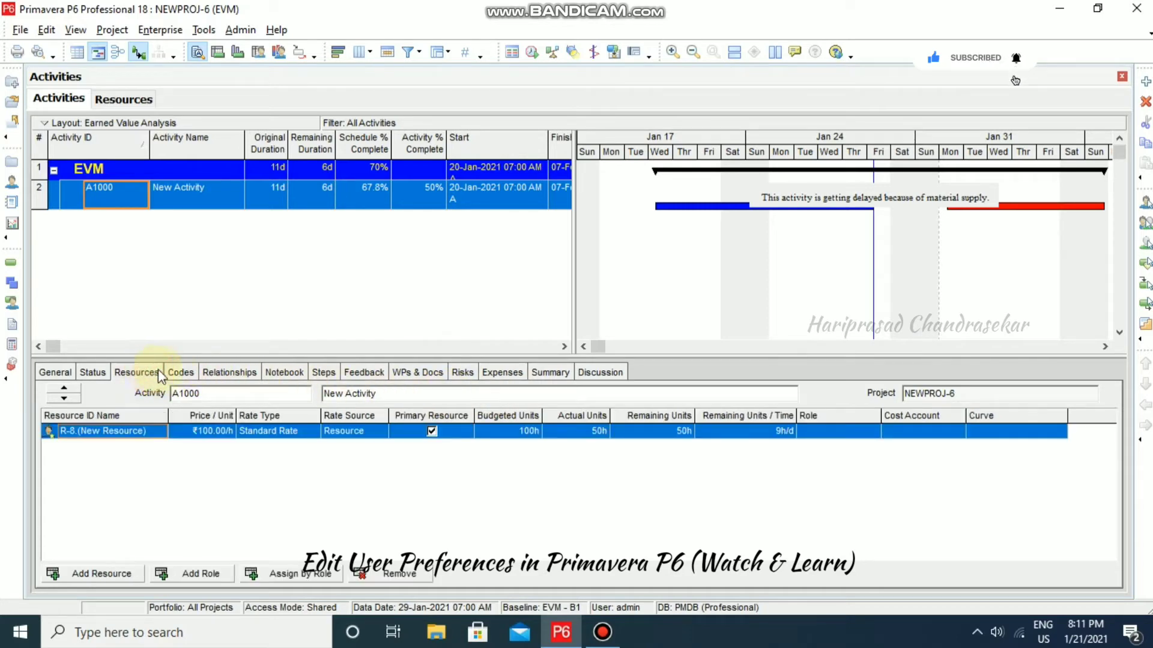
click(562, 346)
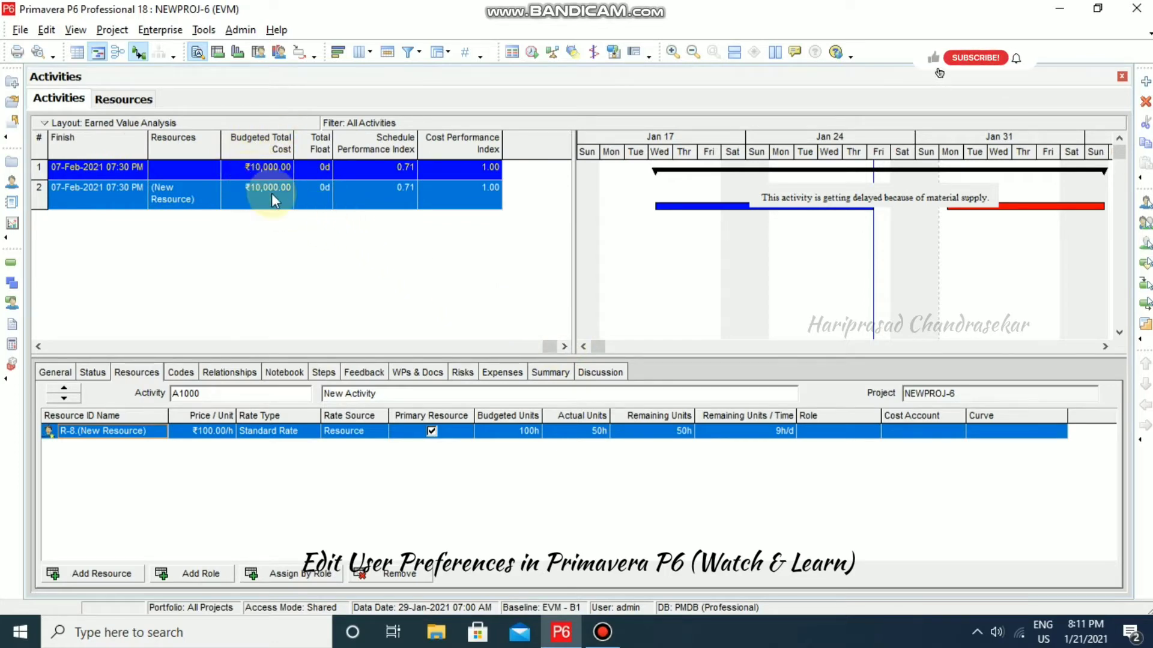
click(43, 29)
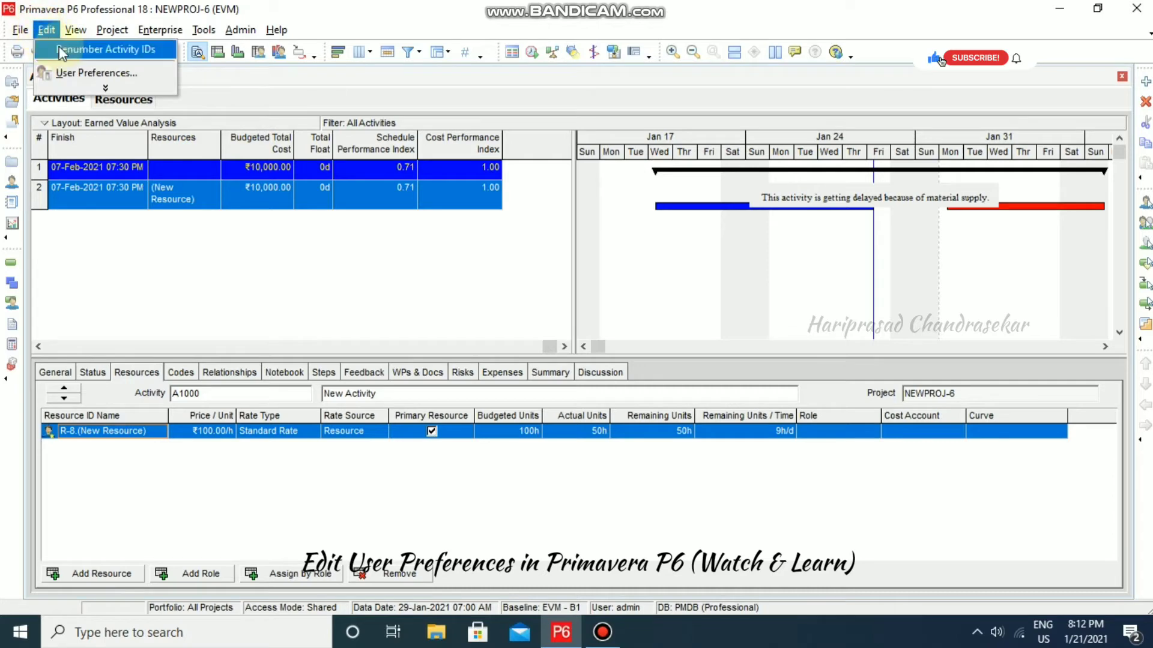
click(78, 73)
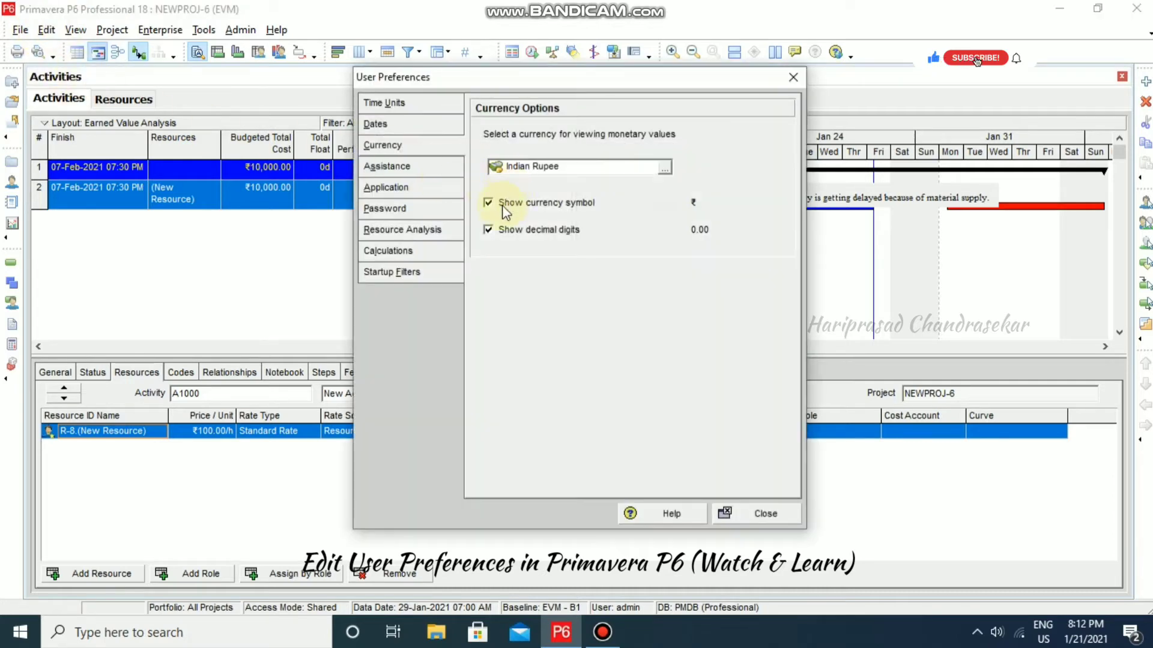
click(489, 203)
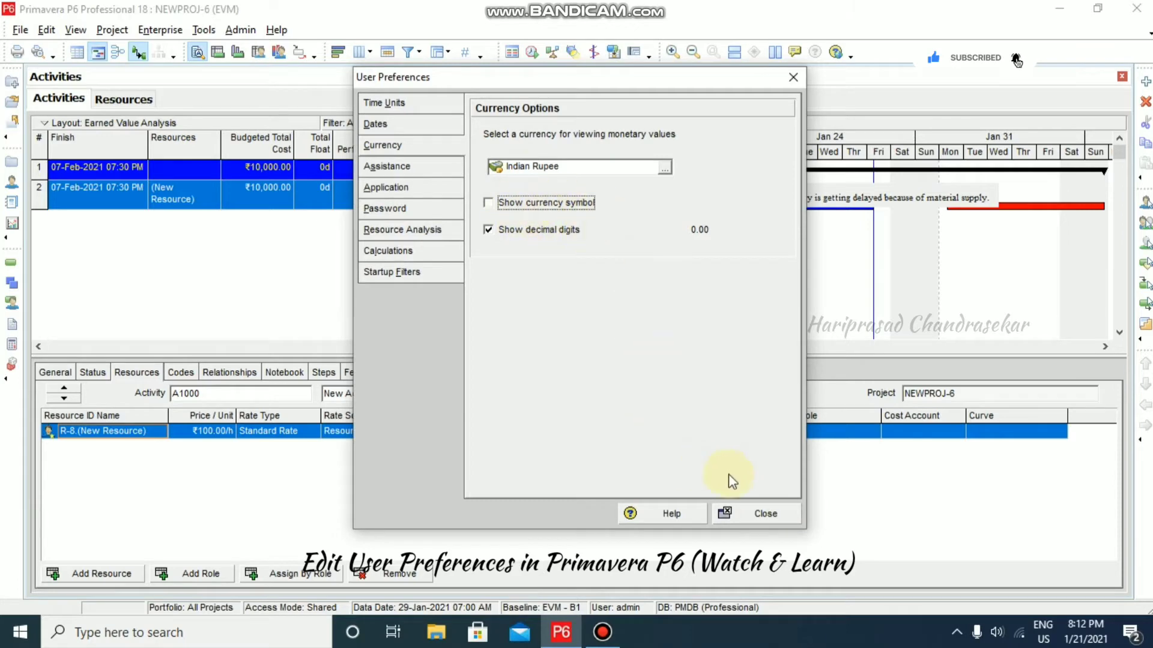
click(762, 515)
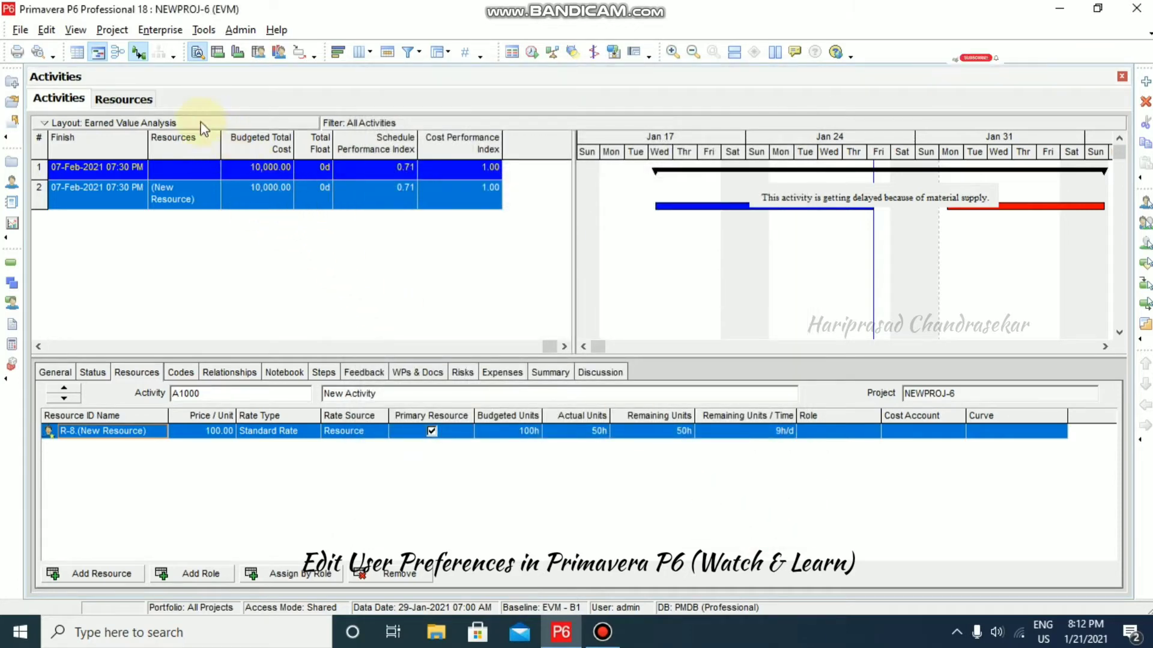
click(52, 32)
click(97, 74)
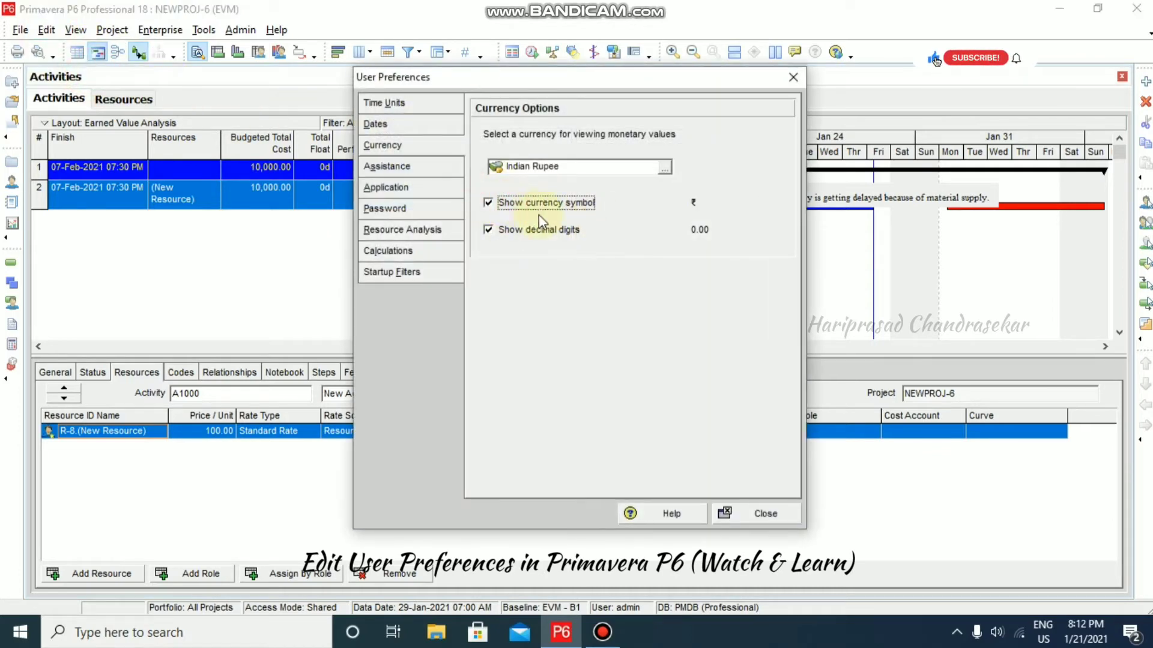
click(494, 229)
click(774, 515)
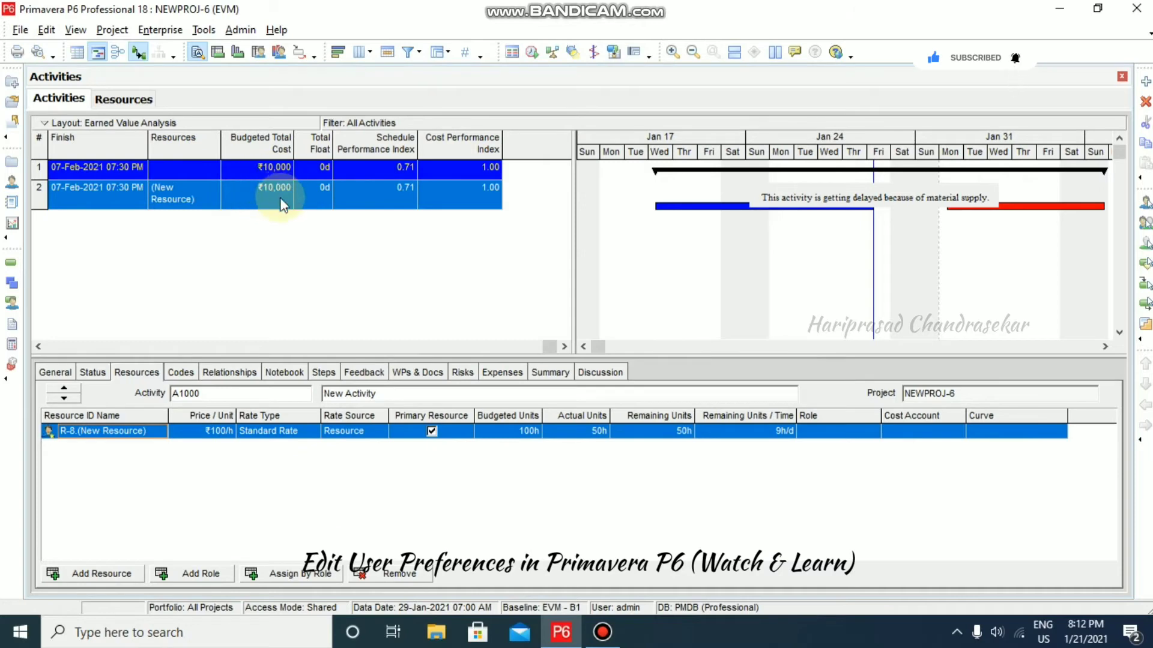
click(47, 30)
click(86, 67)
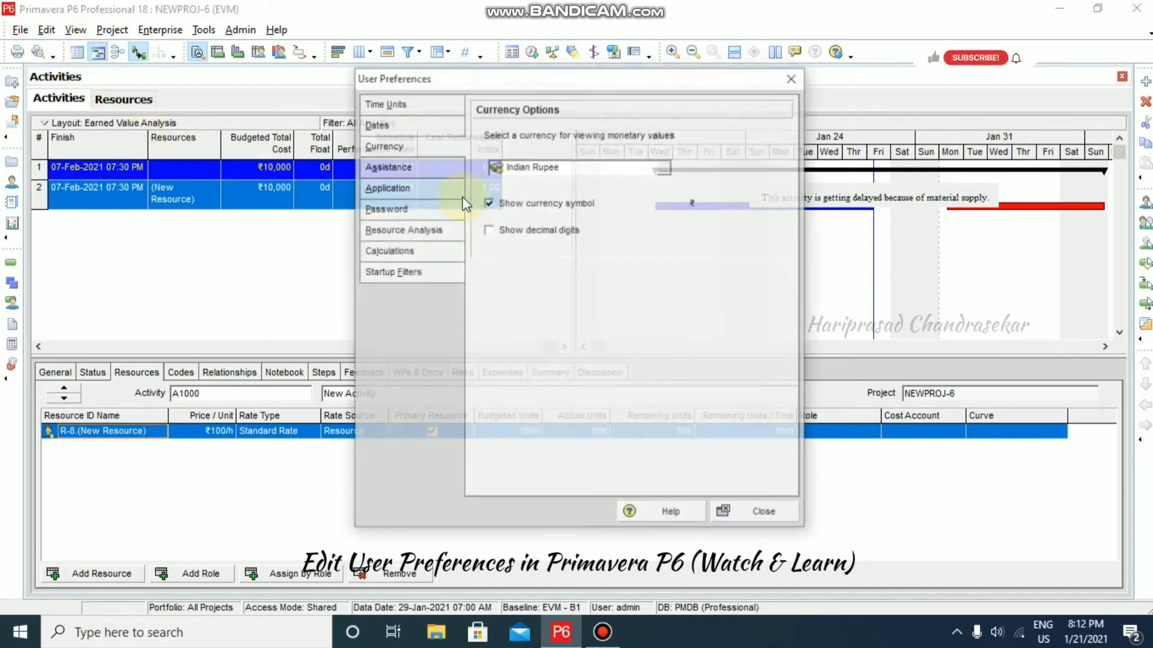
click(490, 231)
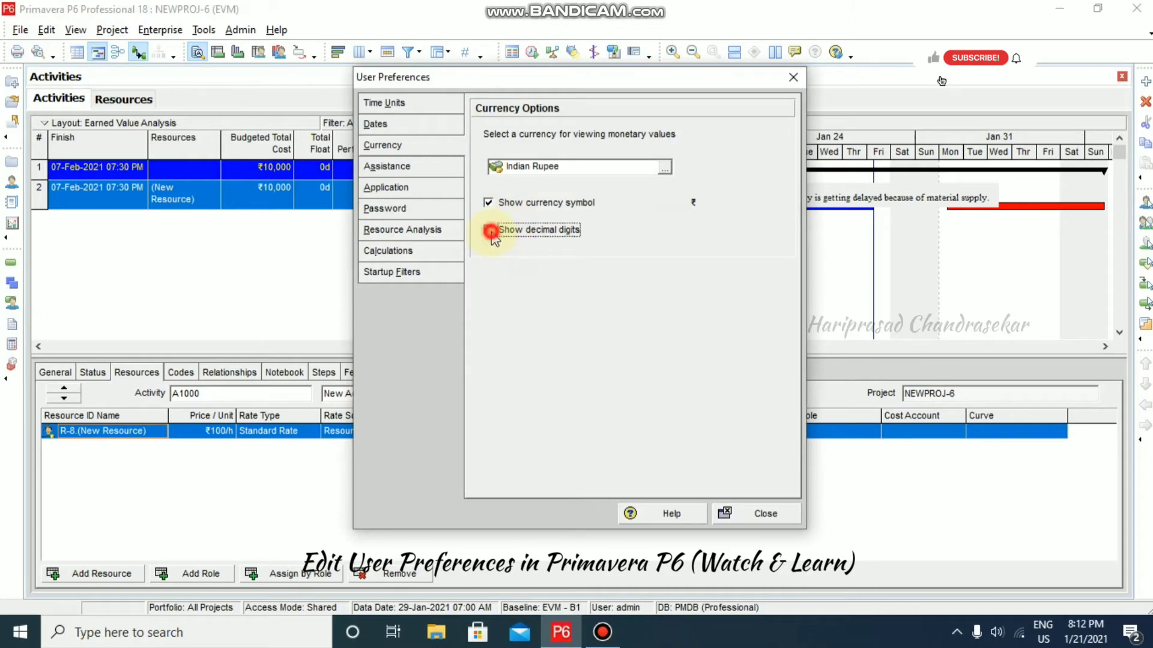
click(760, 514)
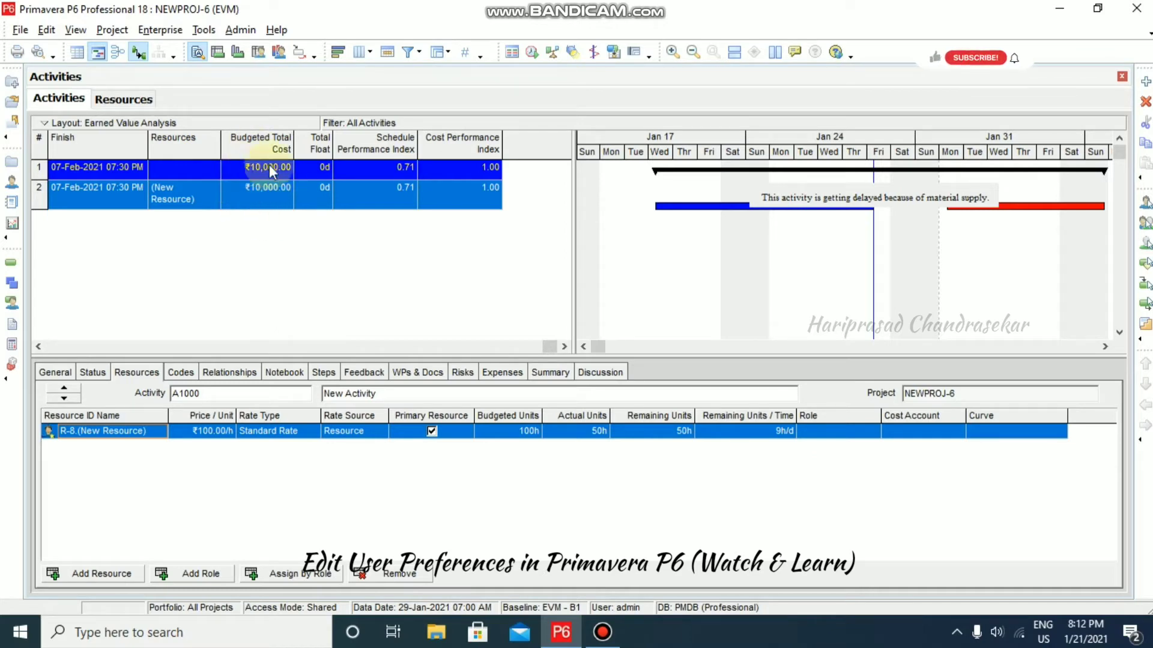
click(47, 31)
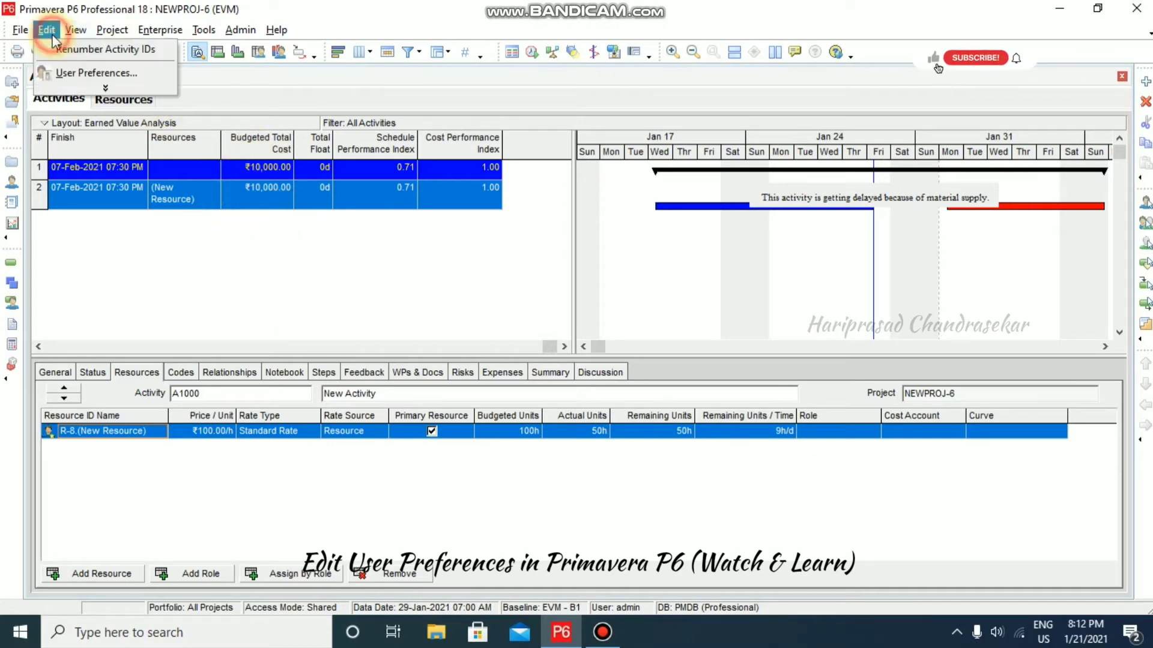
click(75, 73)
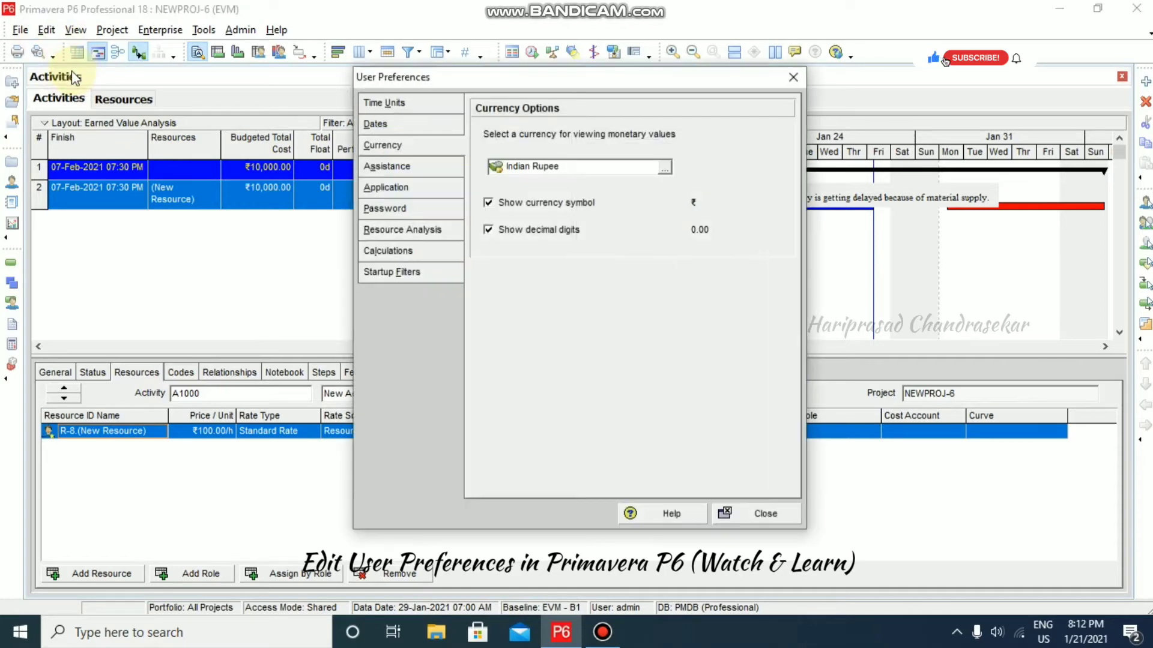
click(385, 168)
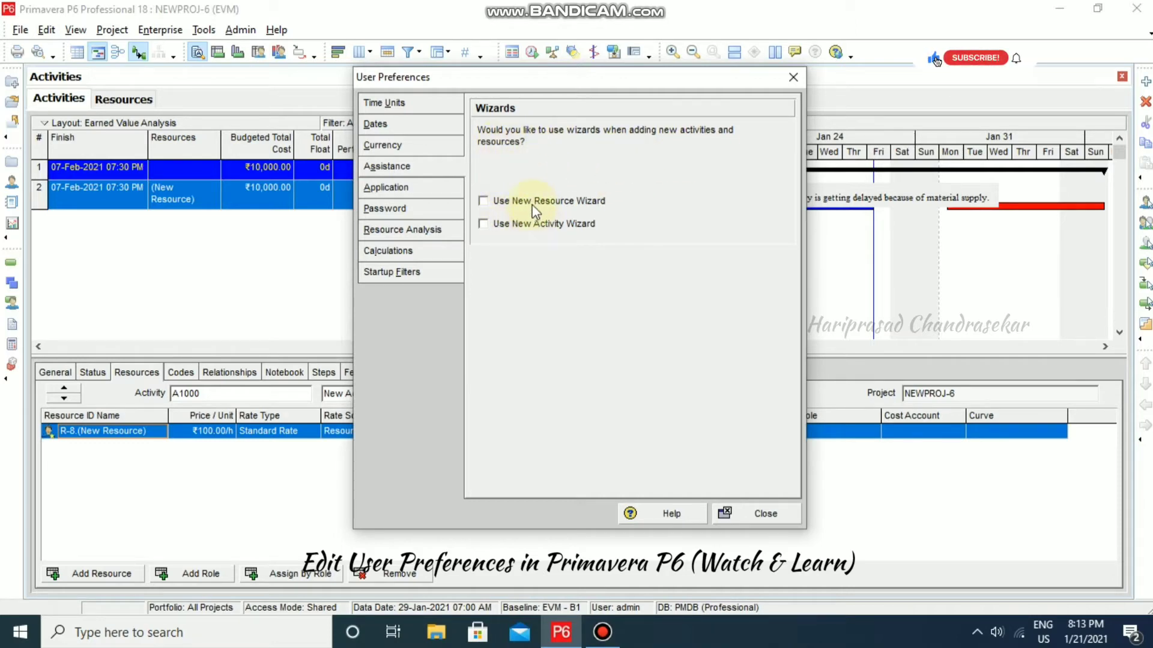
click(485, 202)
click(487, 225)
click(484, 202)
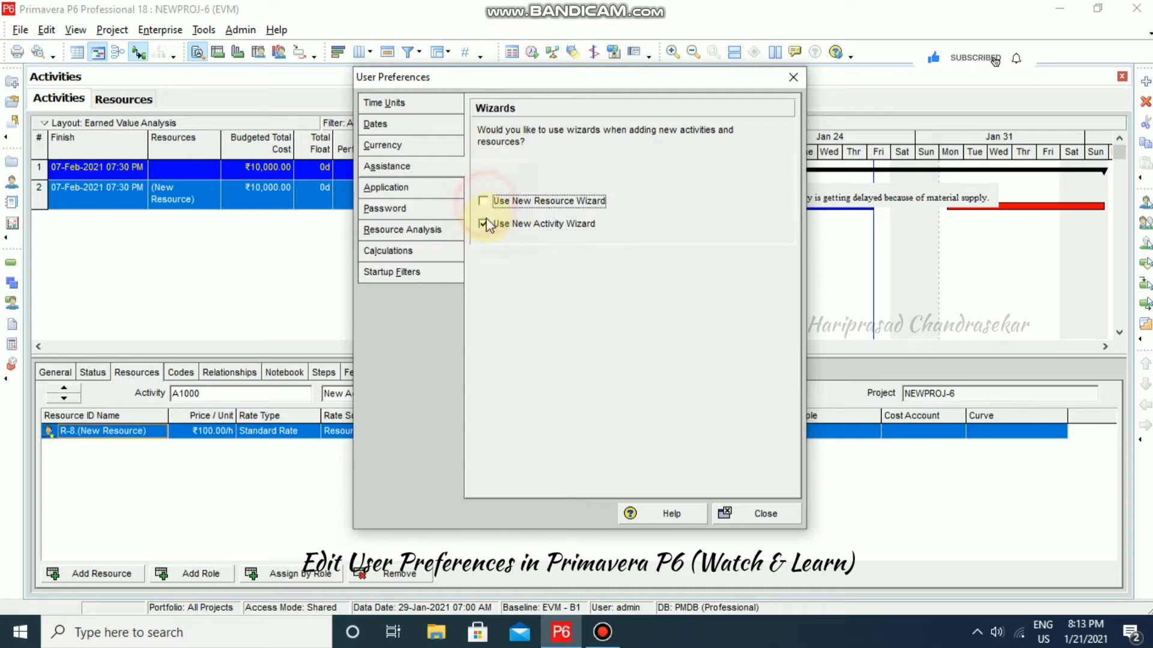
click(484, 224)
click(757, 513)
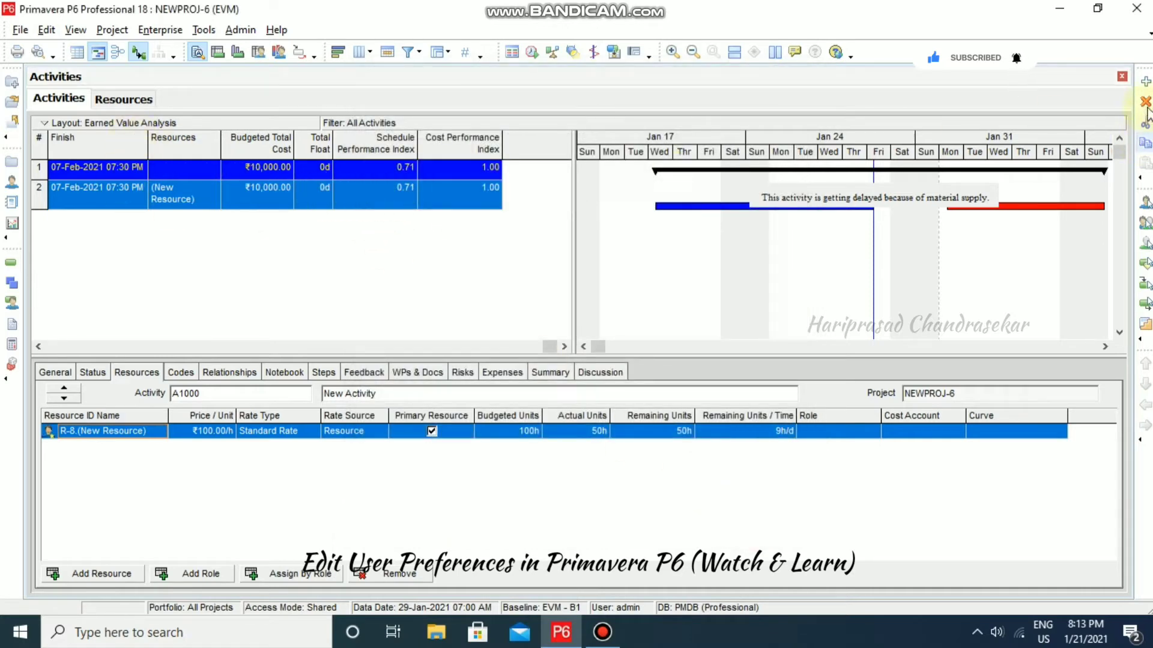
click(1145, 82)
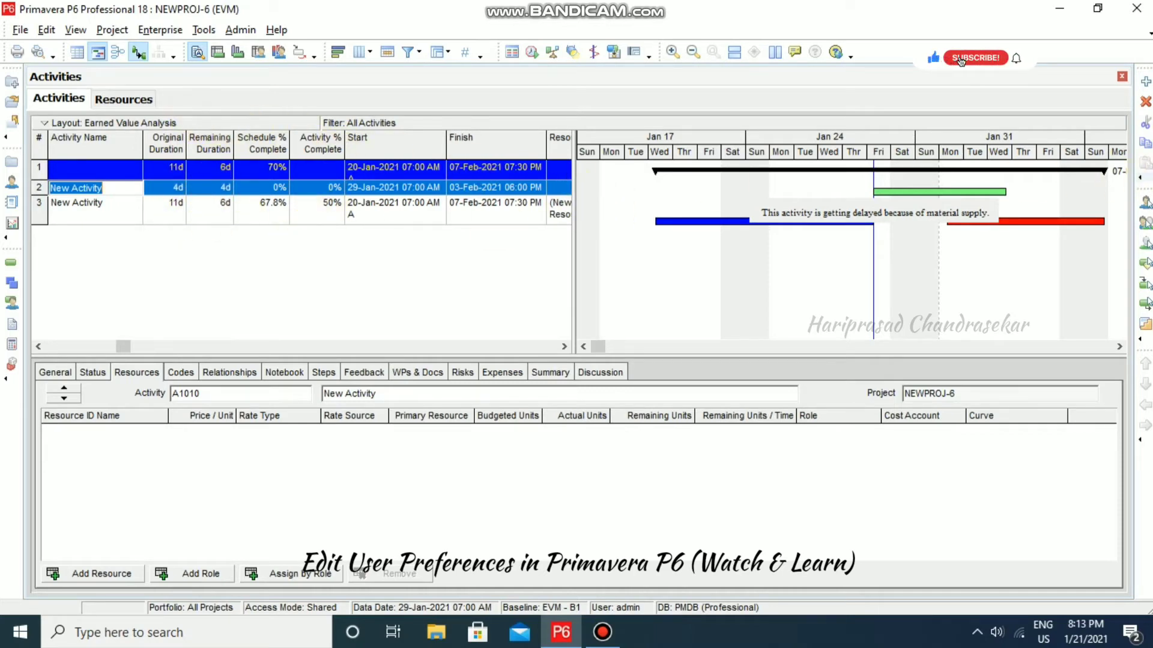
click(1146, 102)
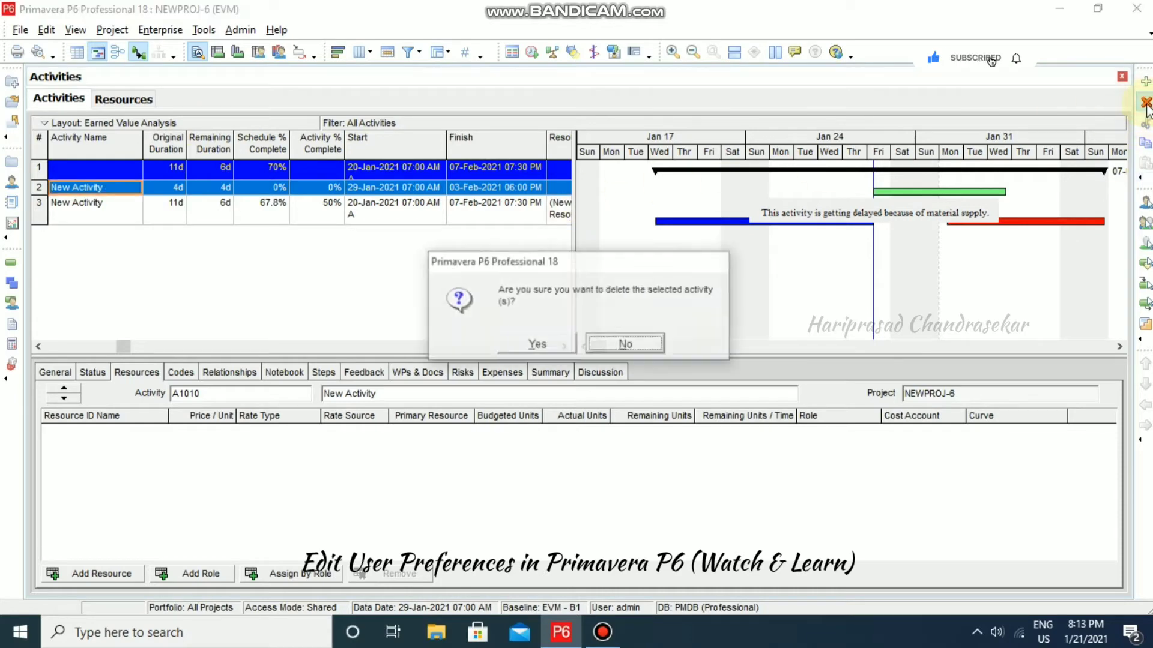
click(543, 344)
click(47, 30)
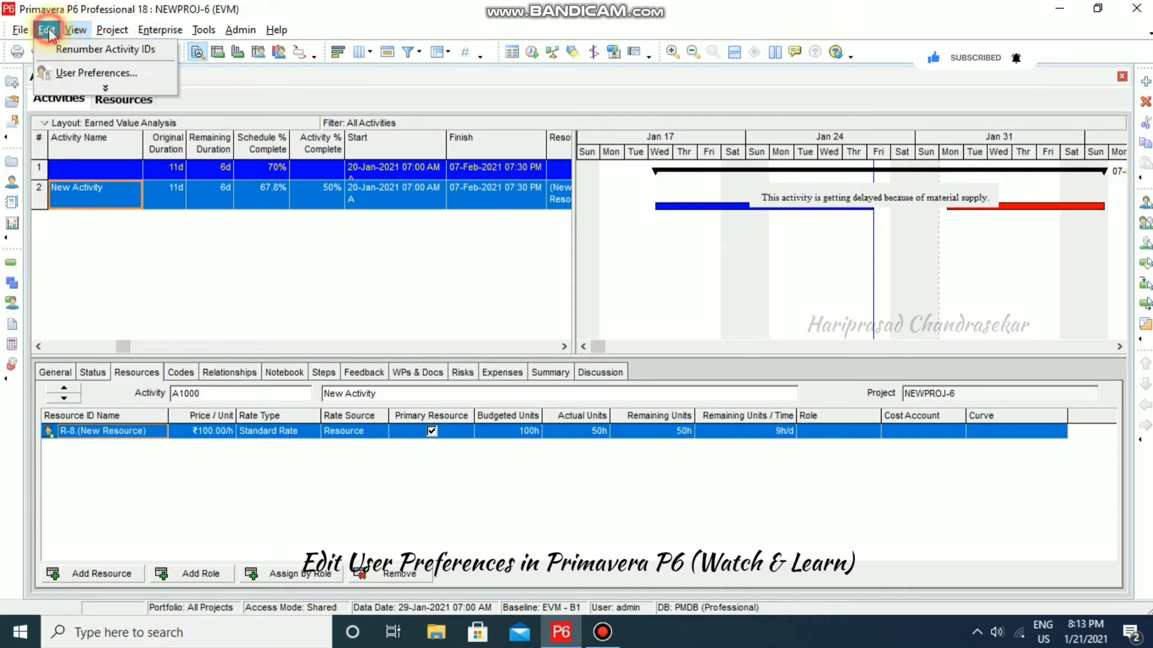
- Enable Use New Activity Wizard in User Preferences
click(68, 71)
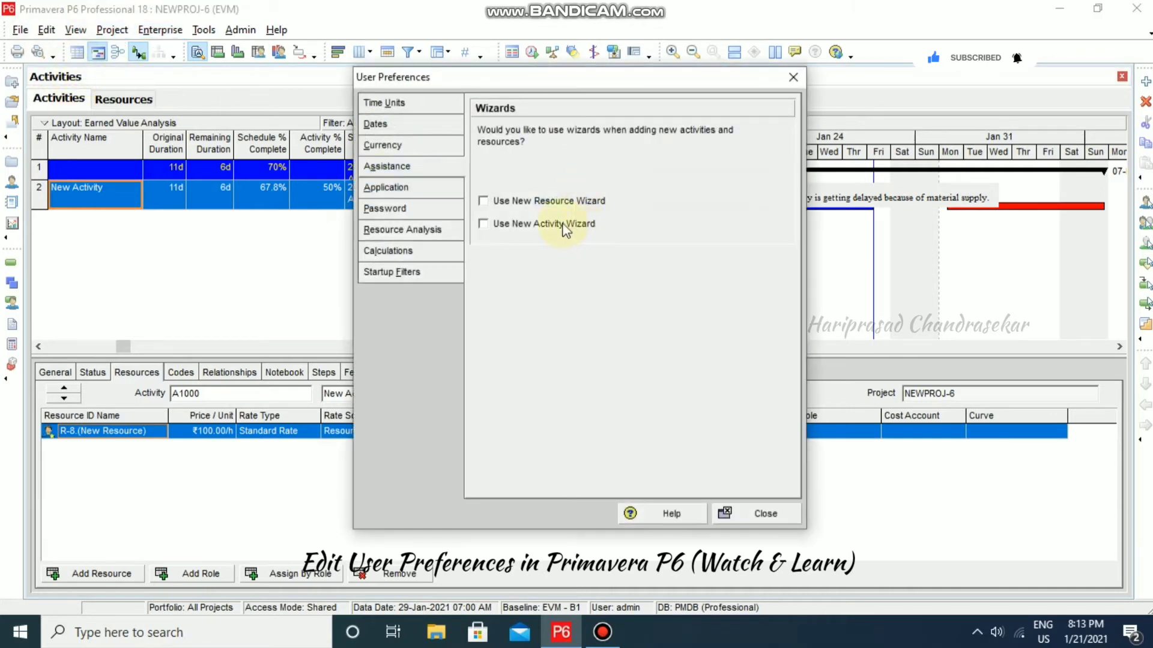
click(486, 226)
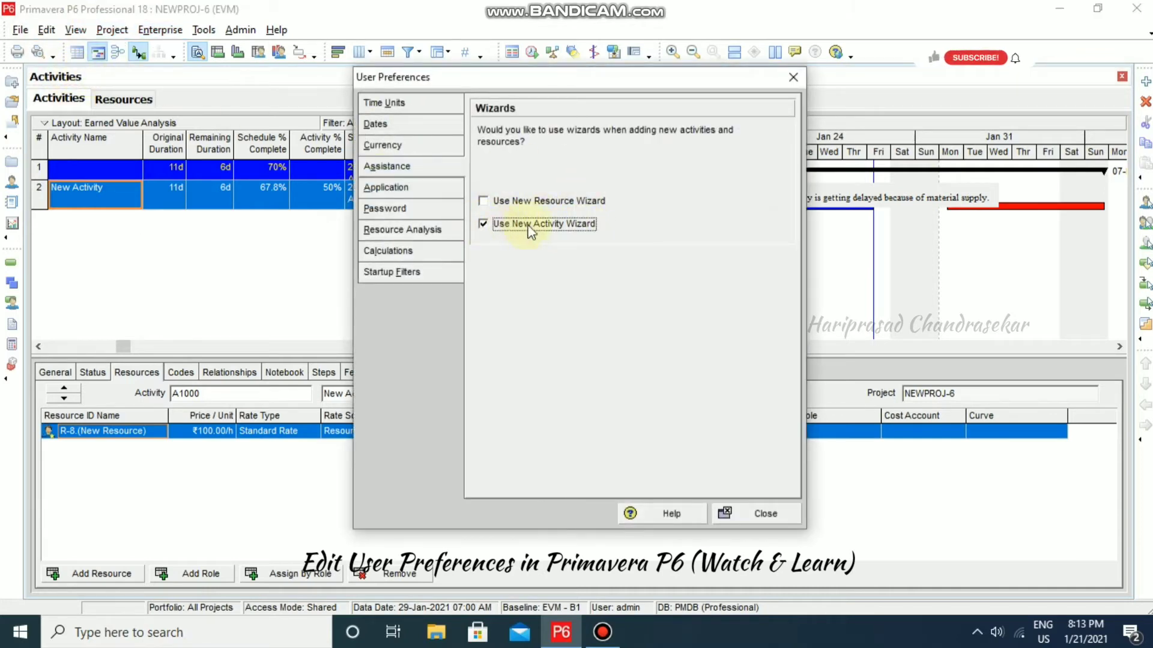
click(751, 513)
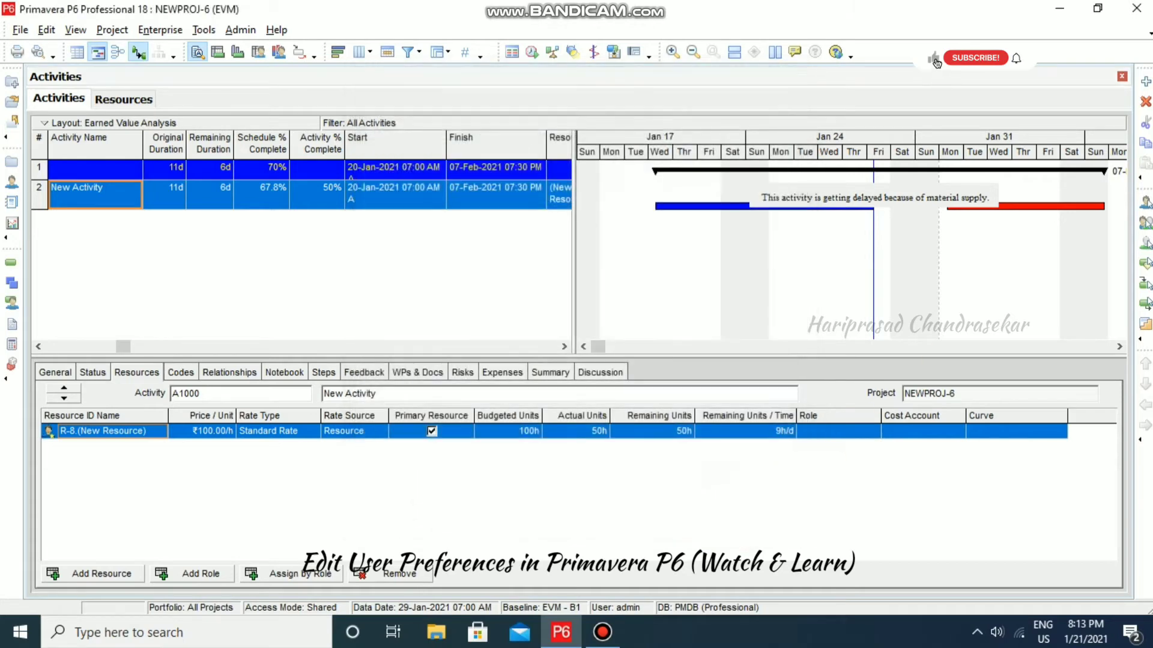
- Add an activity via the wizard up to the Activity Type step, then cancel it
click(1146, 84)
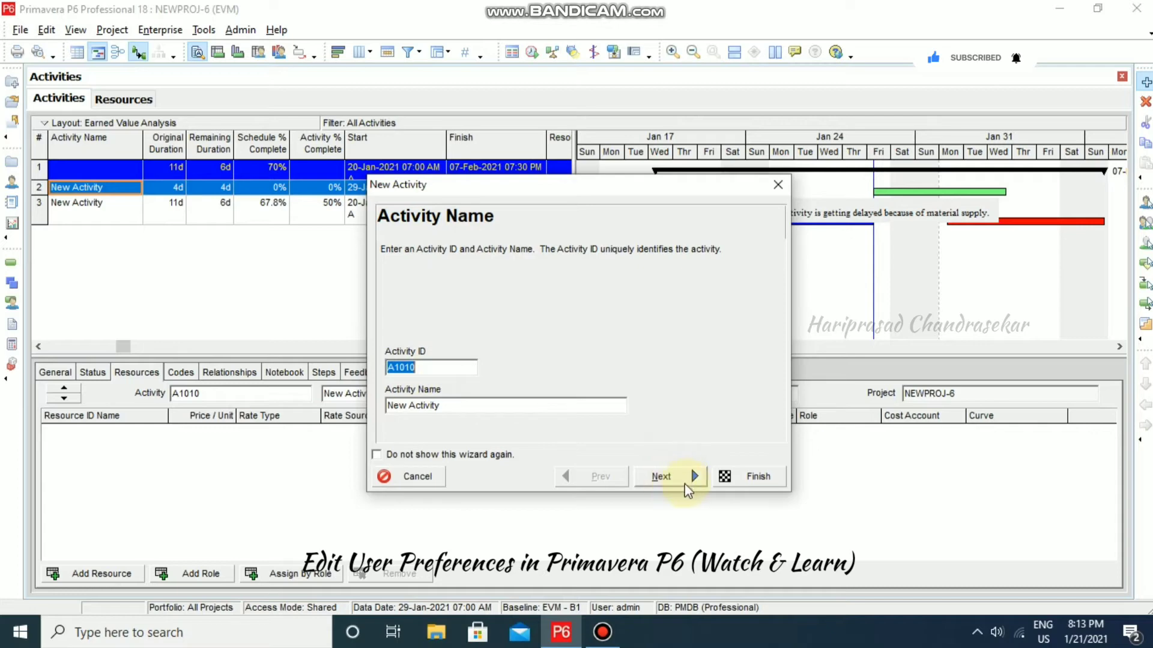
click(683, 476)
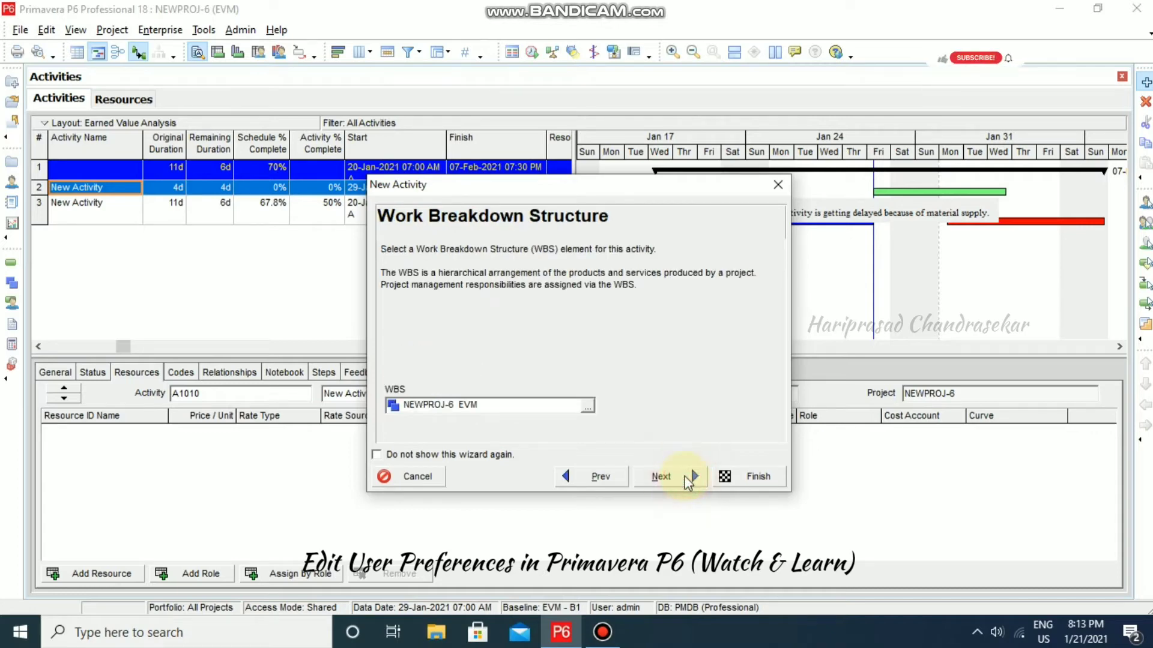
click(663, 476)
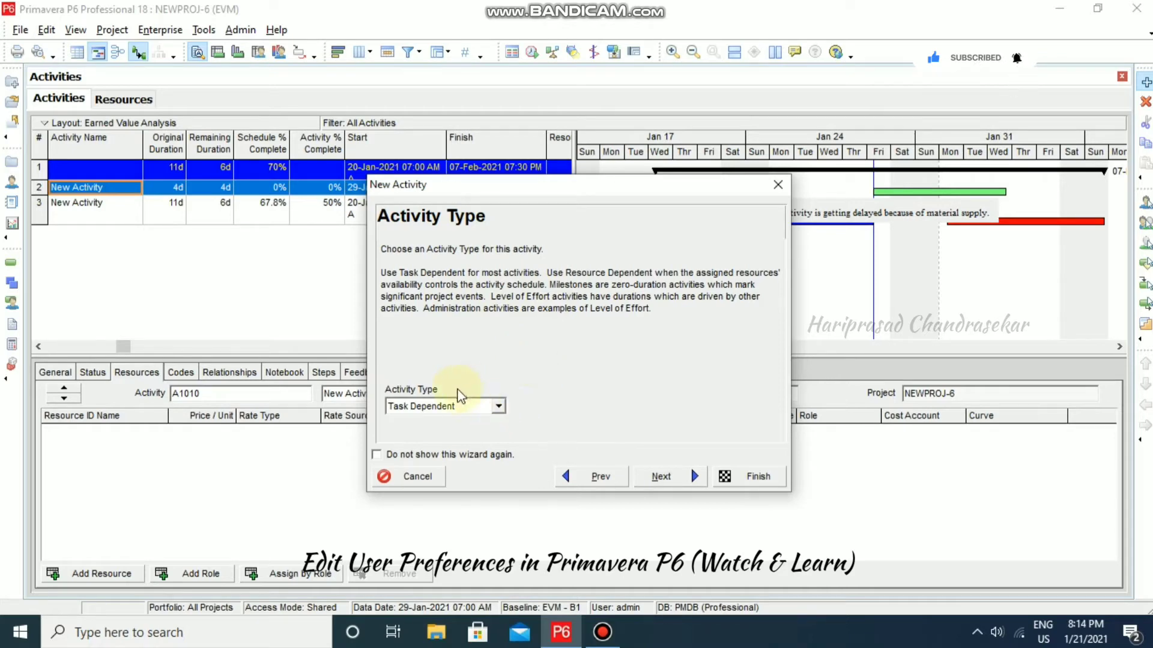
click(417, 477)
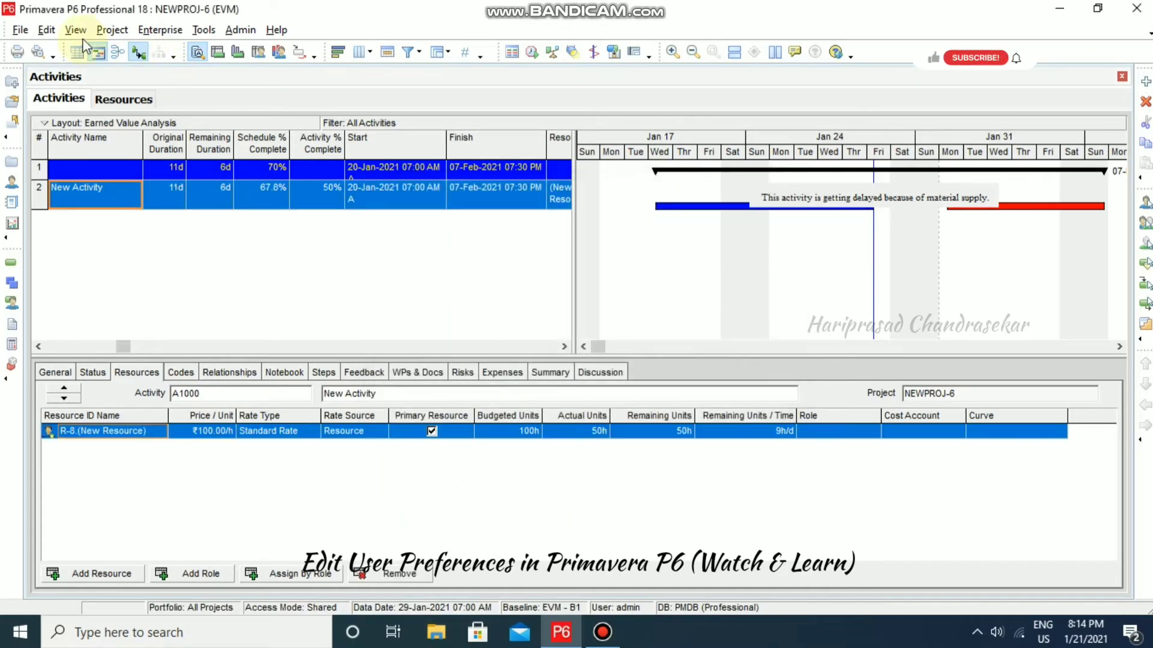
- Clear the Use New Activity Wizard option in User Preferences
click(46, 30)
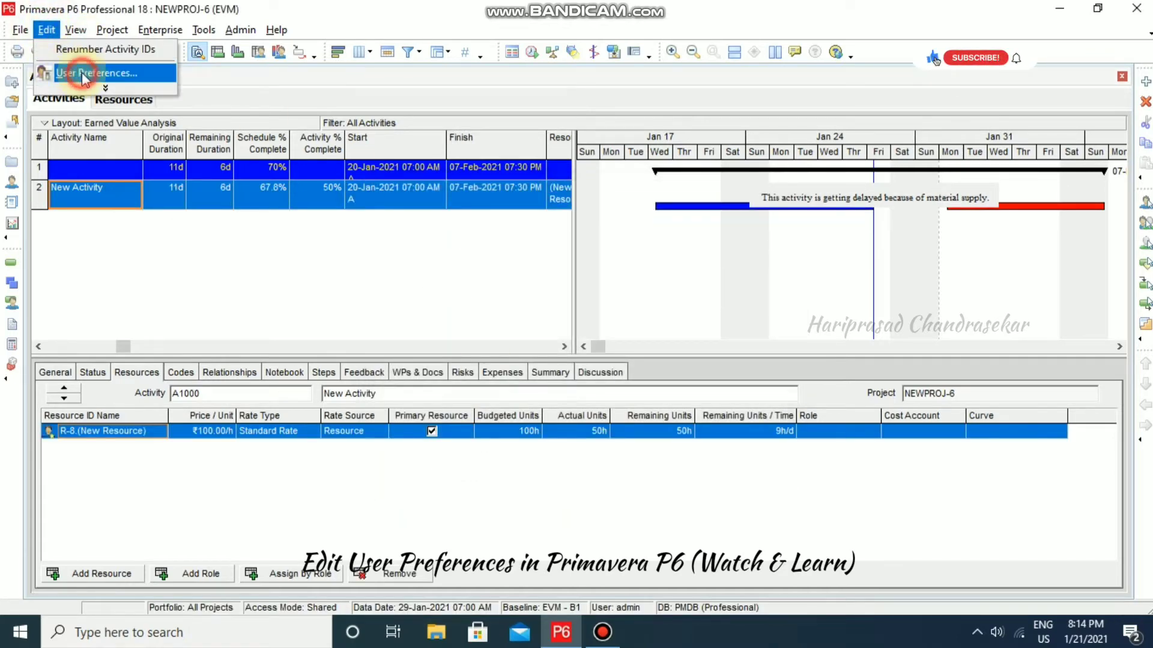
click(82, 72)
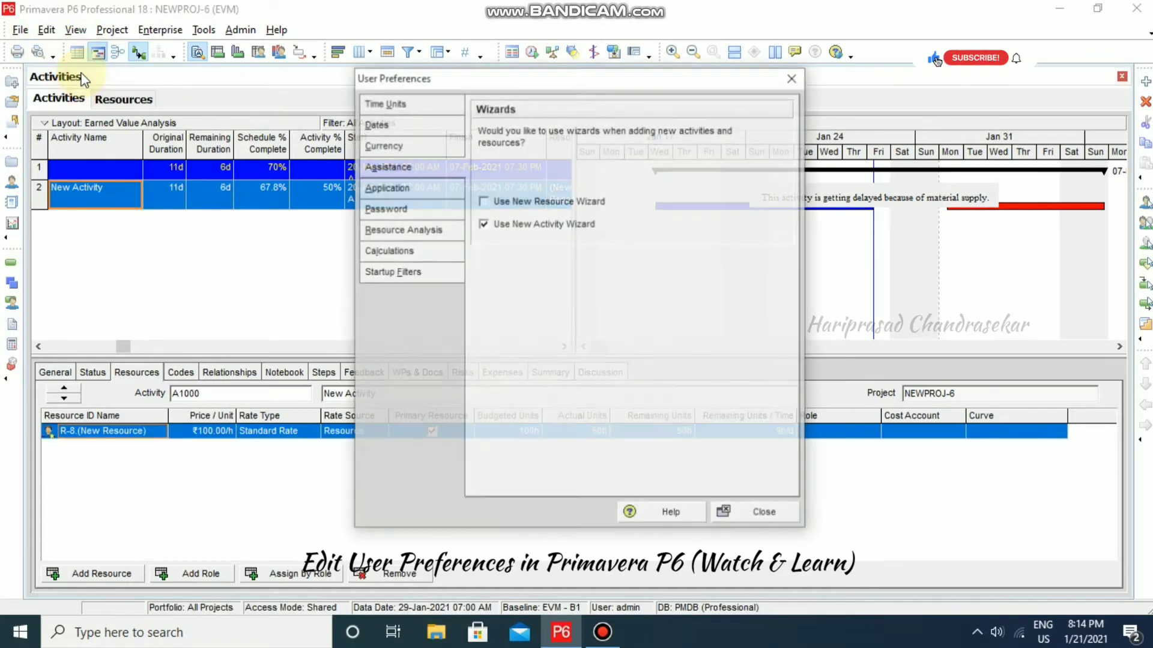
click(485, 224)
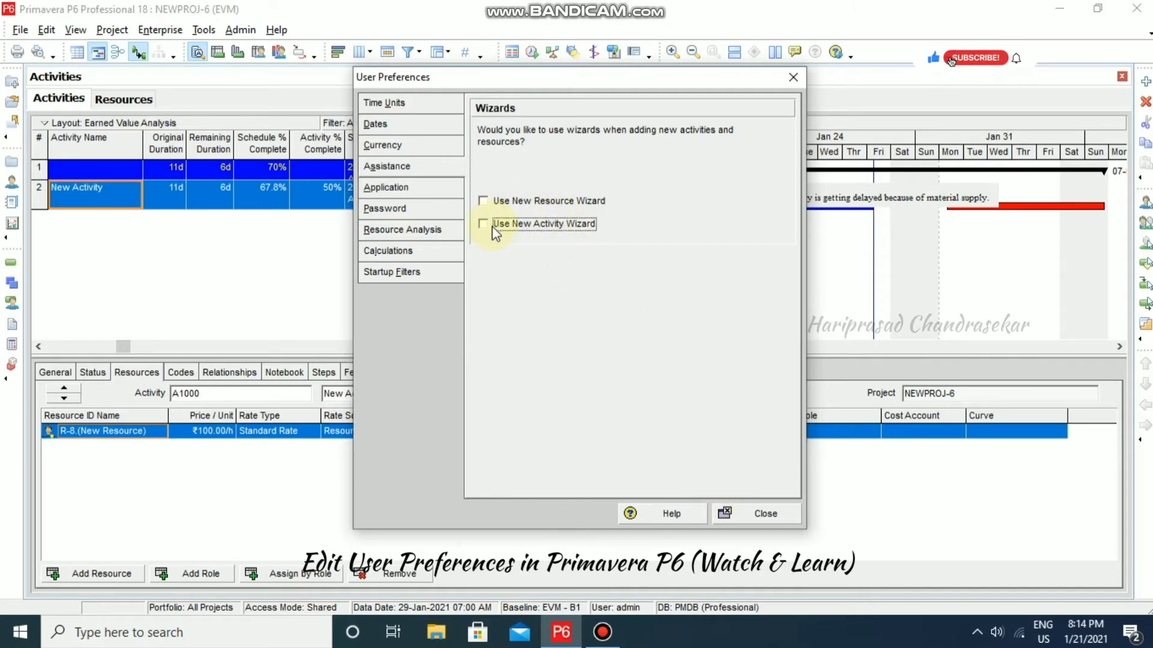
- In the Resources view, add trial resource R-11 and then delete it
click(762, 514)
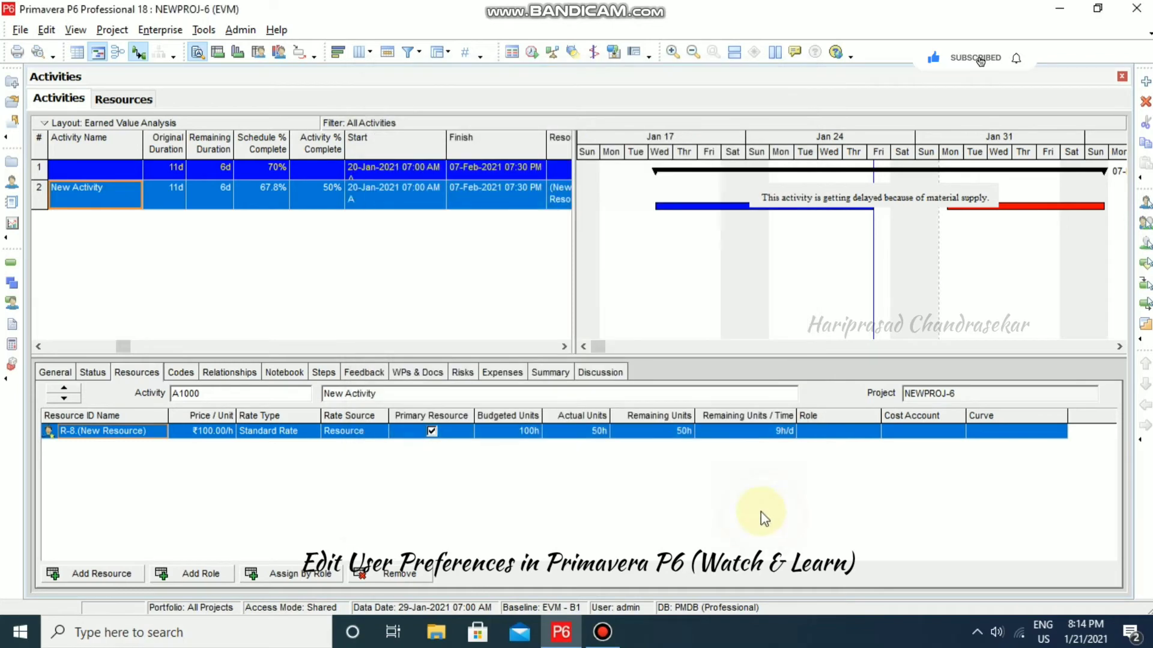
click(123, 99)
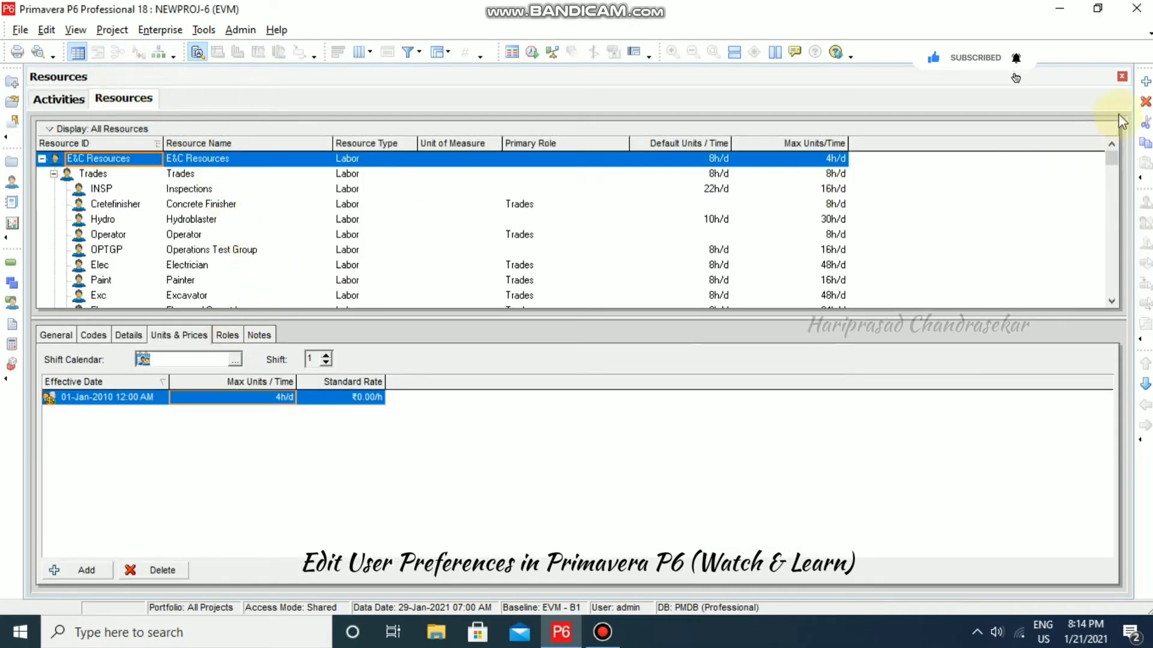
click(1146, 82)
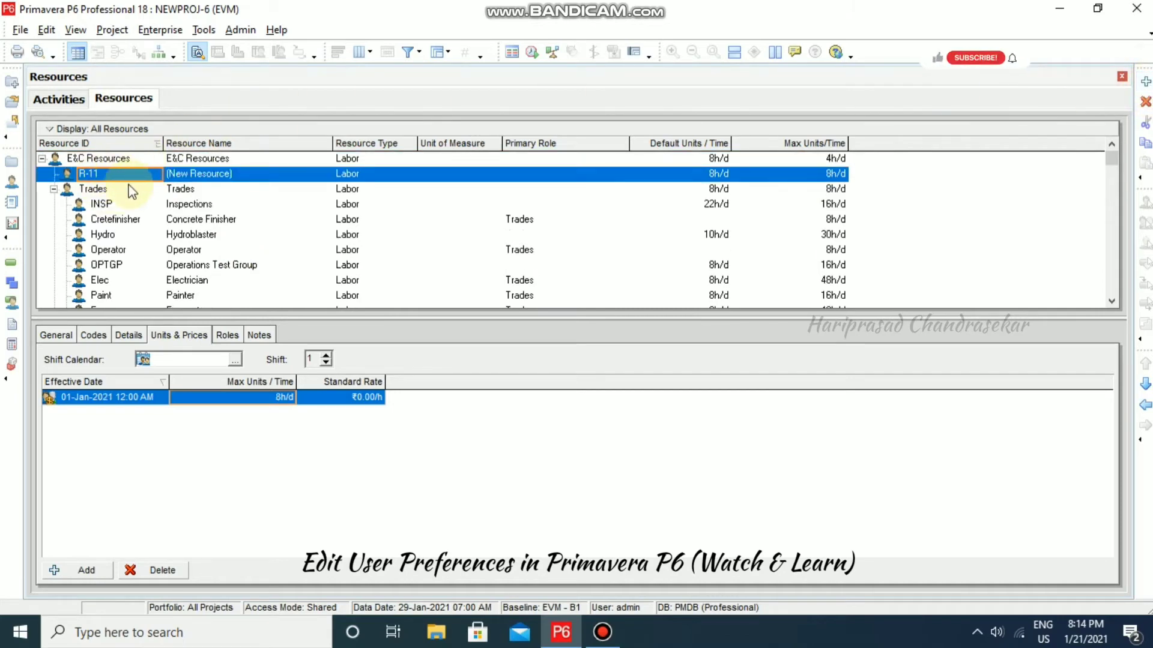
click(1145, 102)
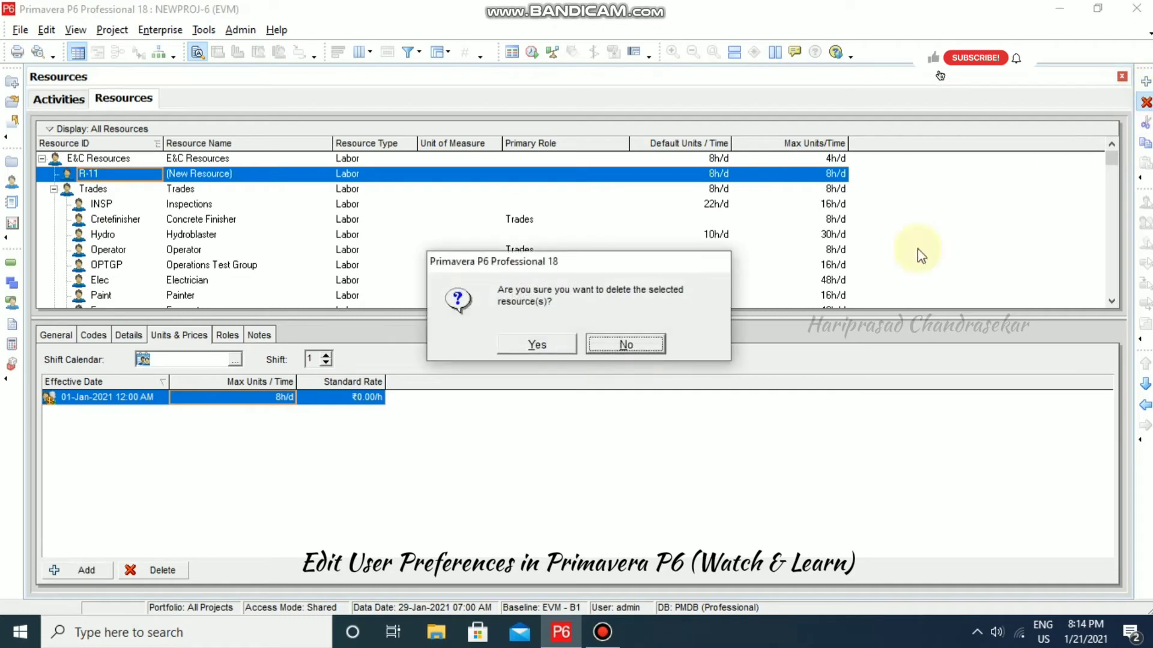
click(560, 344)
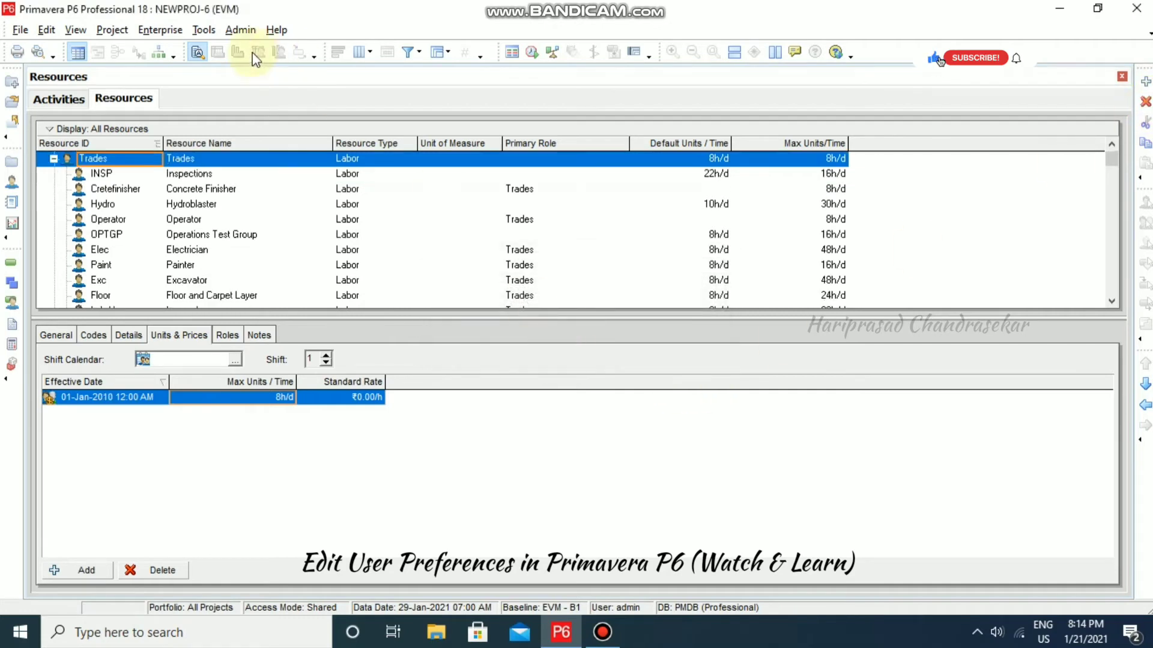
click(46, 29)
- Enable Use New Resource Wizard in User Preferences
click(96, 78)
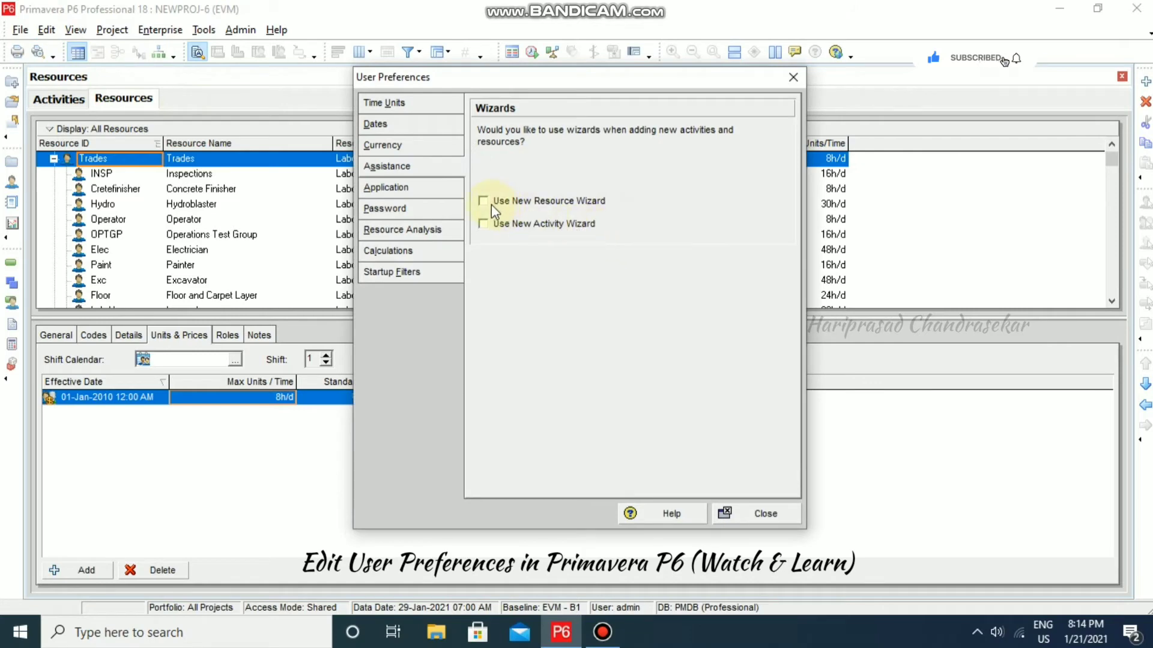
click(491, 205)
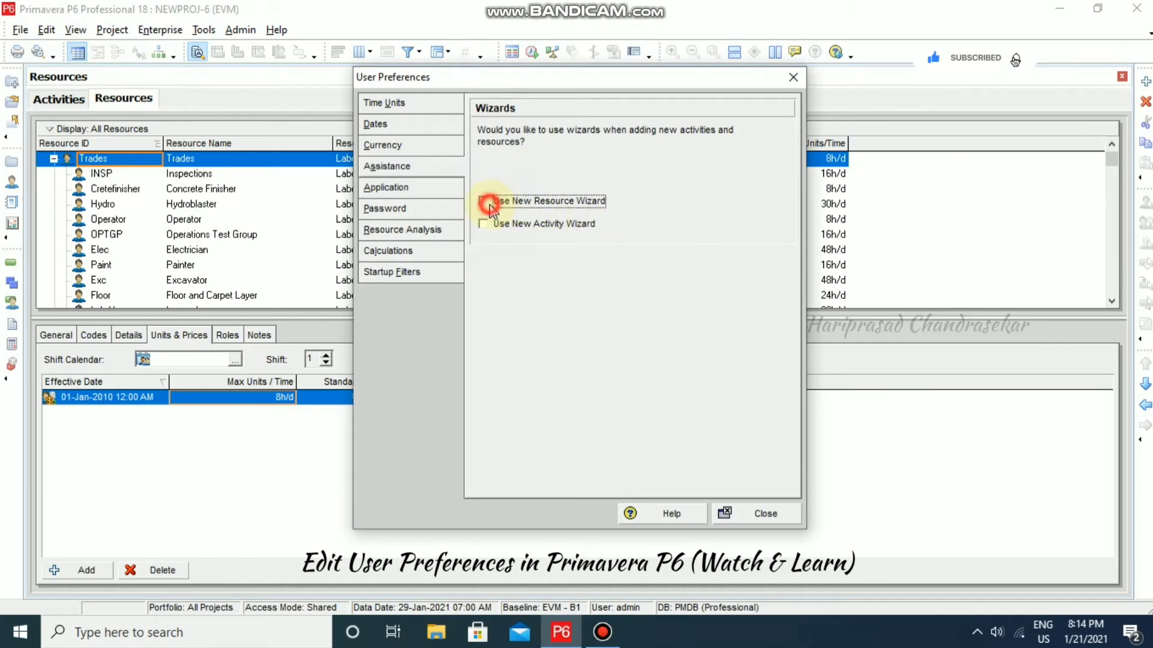
click(763, 514)
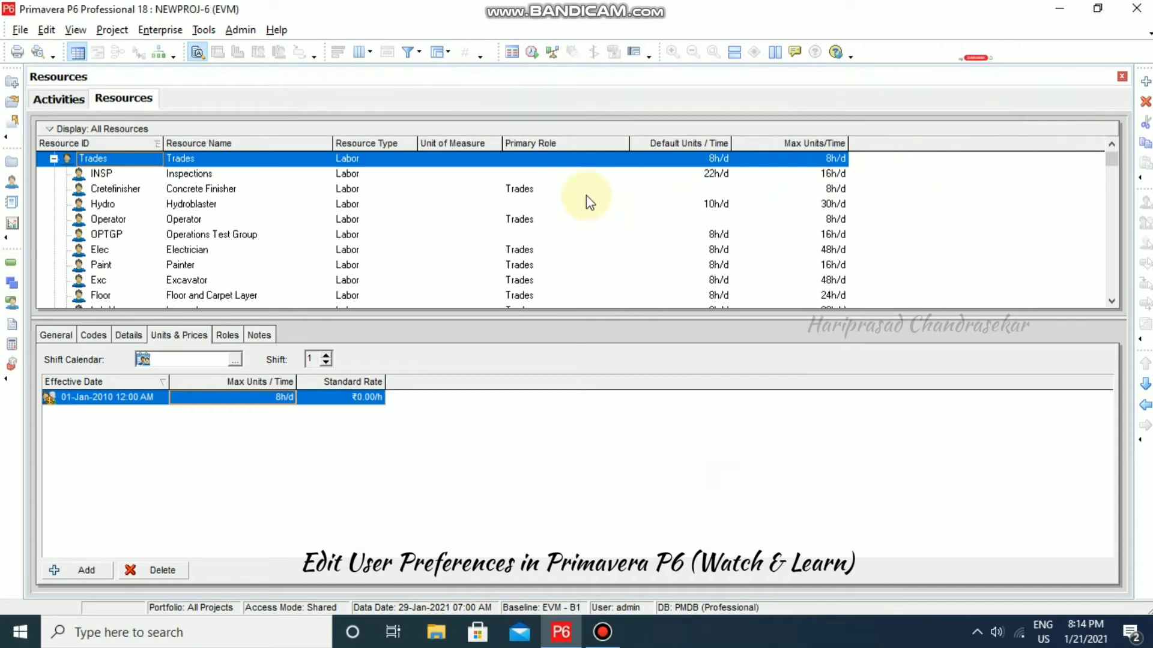
- Add a resource via the wizard up to the Resource Type step, then cancel it
click(1146, 84)
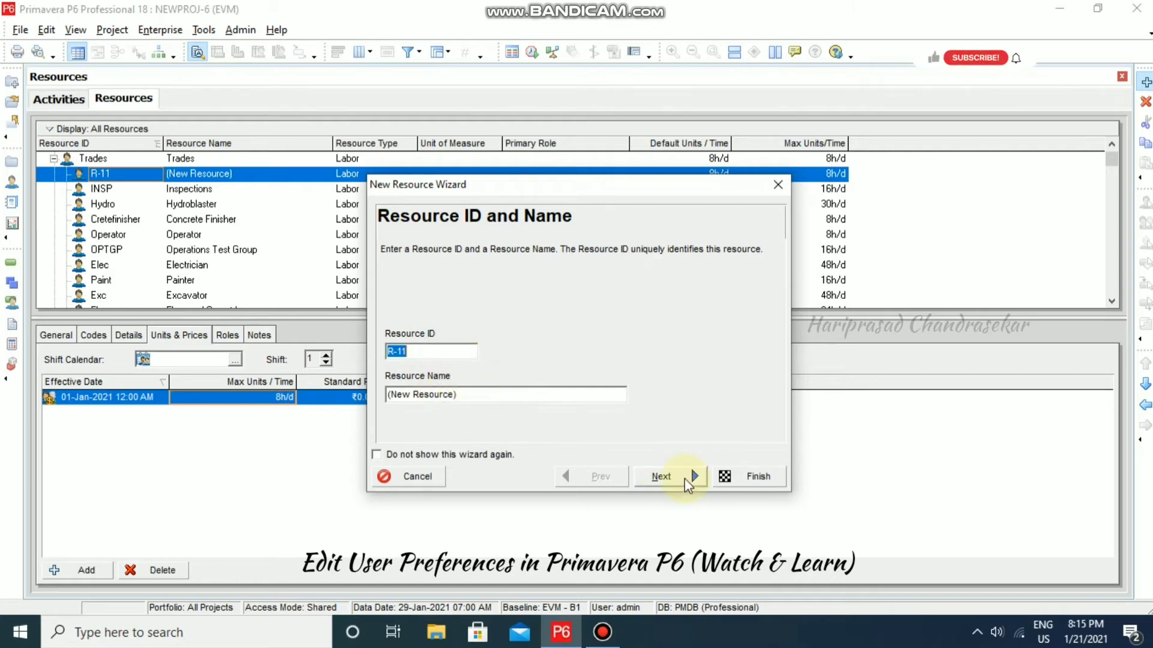
click(686, 479)
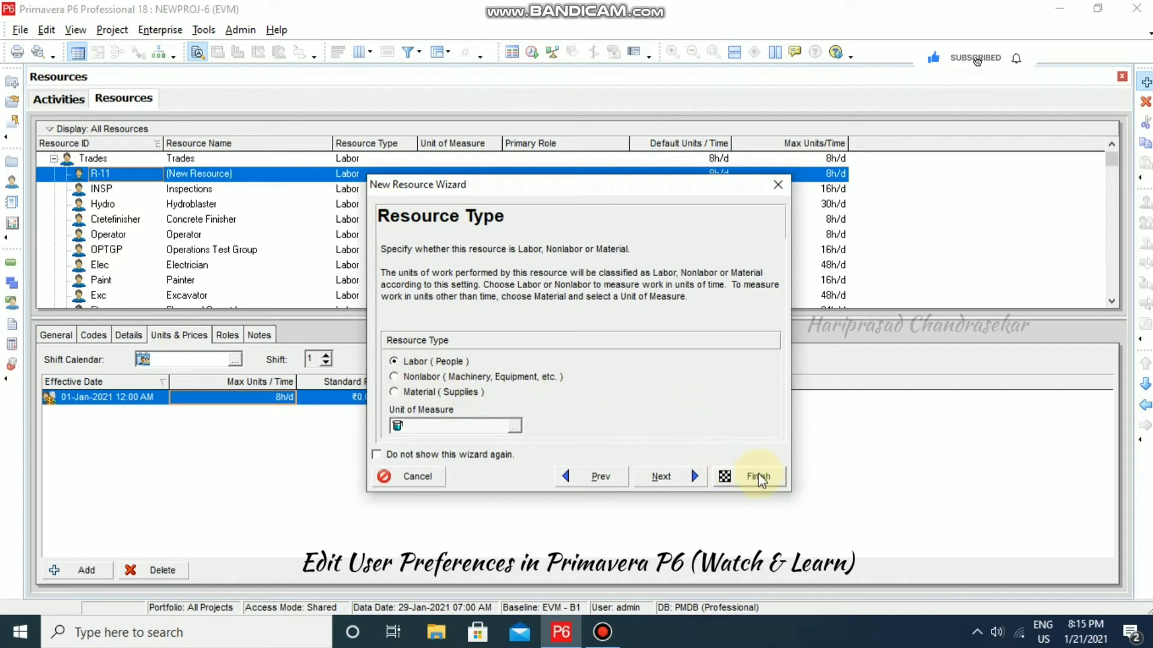
click(431, 478)
click(48, 31)
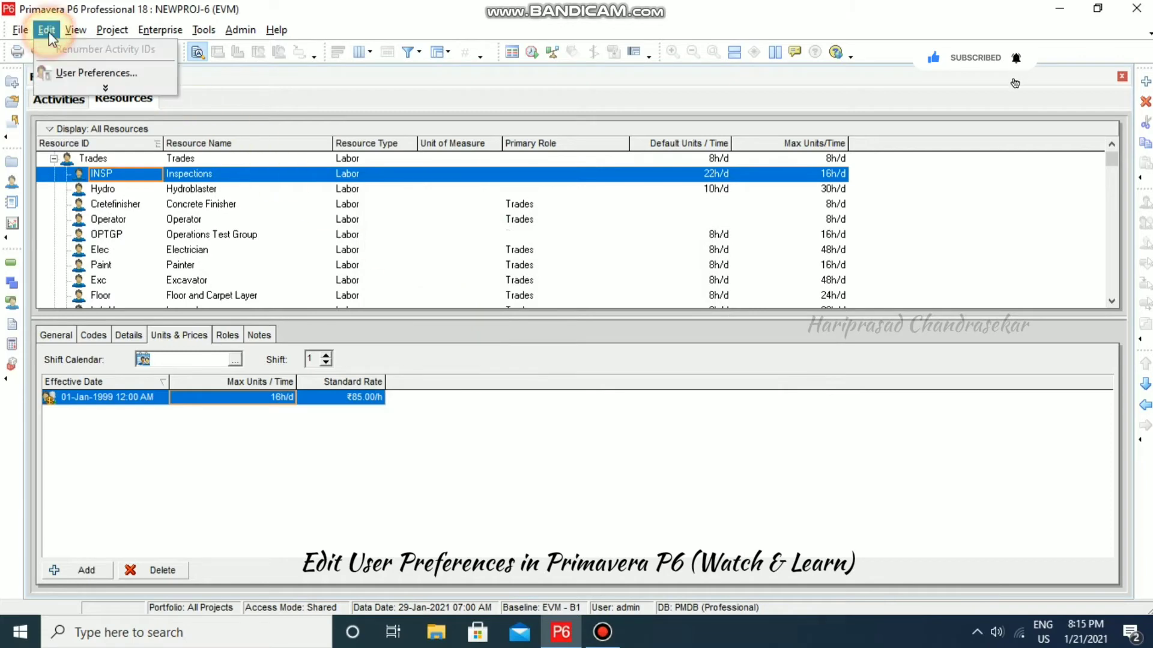
- Uncheck Use New Resource Wizard, check the Activities startup window on Application, and close
click(78, 72)
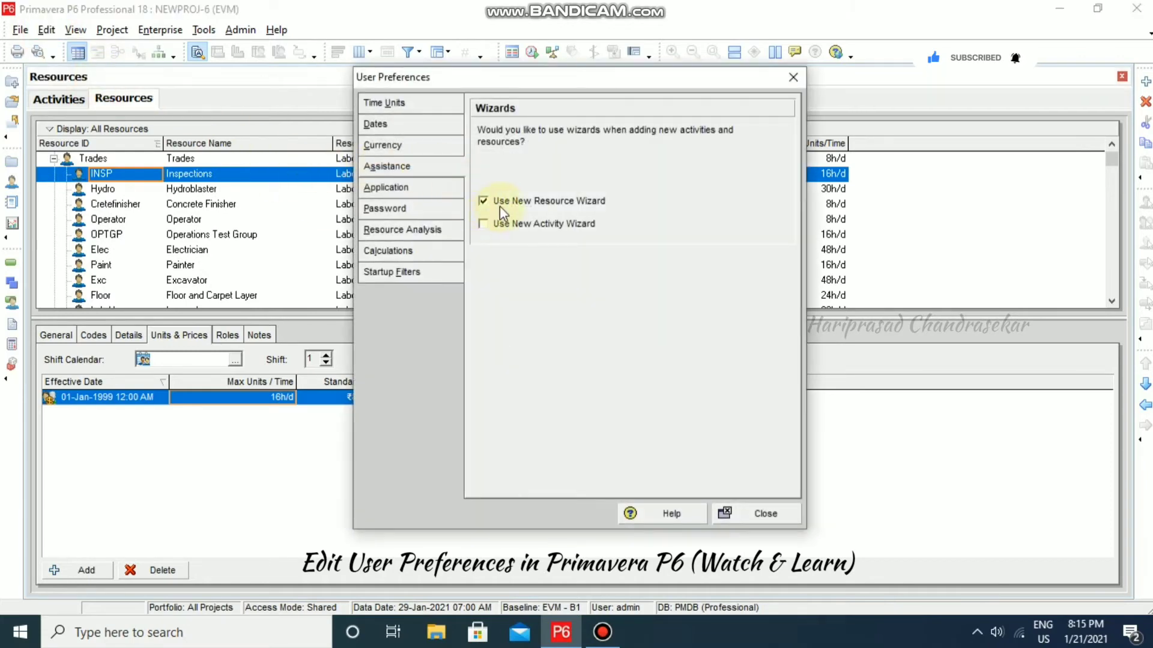
click(488, 203)
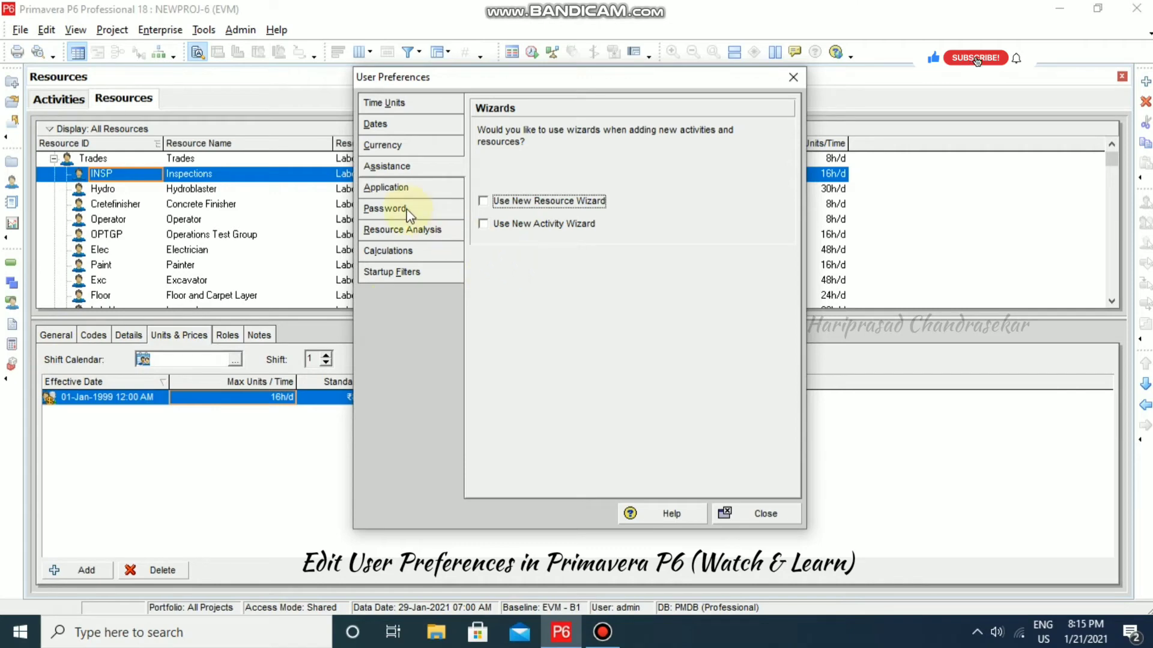
click(406, 189)
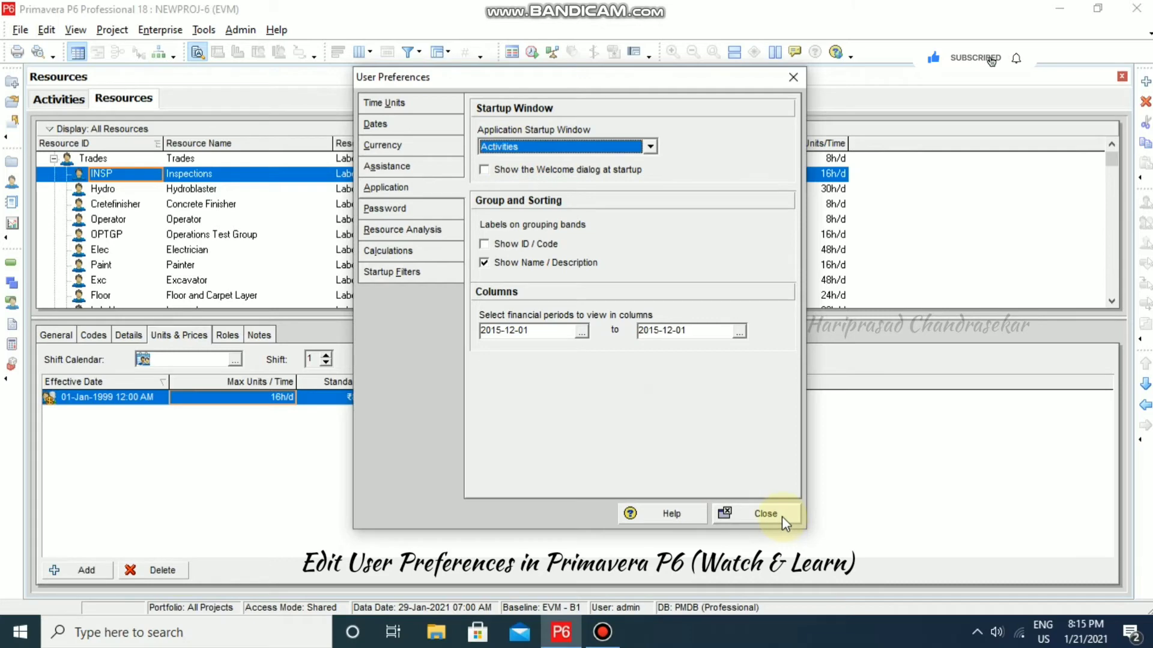
click(765, 514)
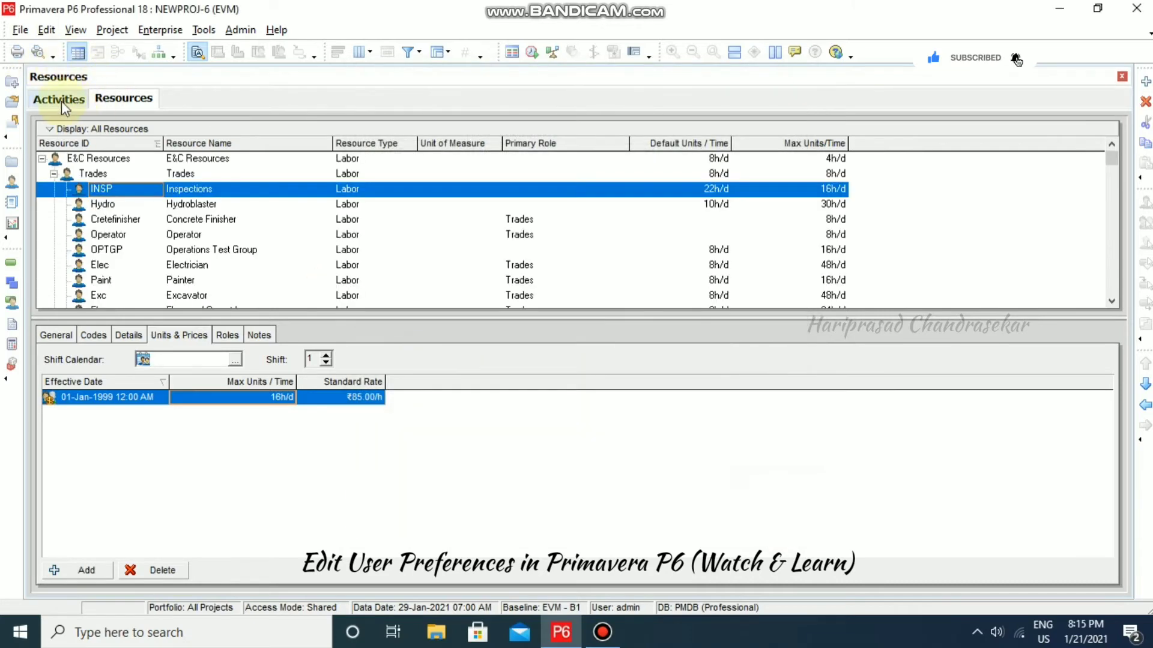
- Open the Projects window, then the WBS window for NEWPROJ-6
click(160, 29)
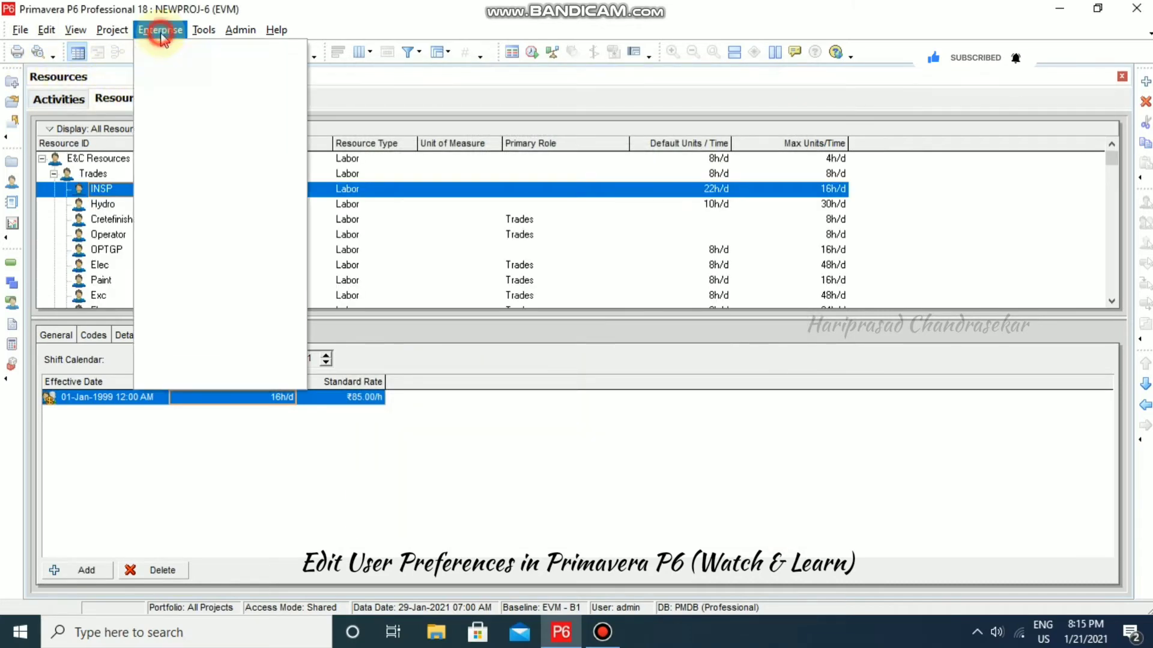
click(174, 50)
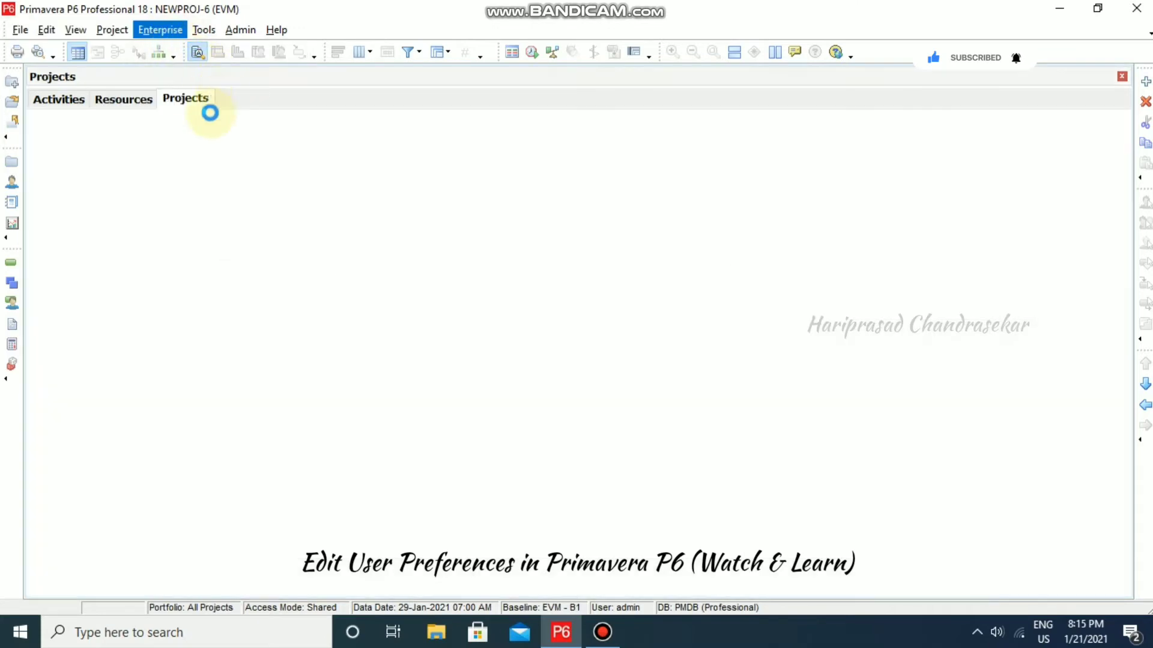
click(111, 29)
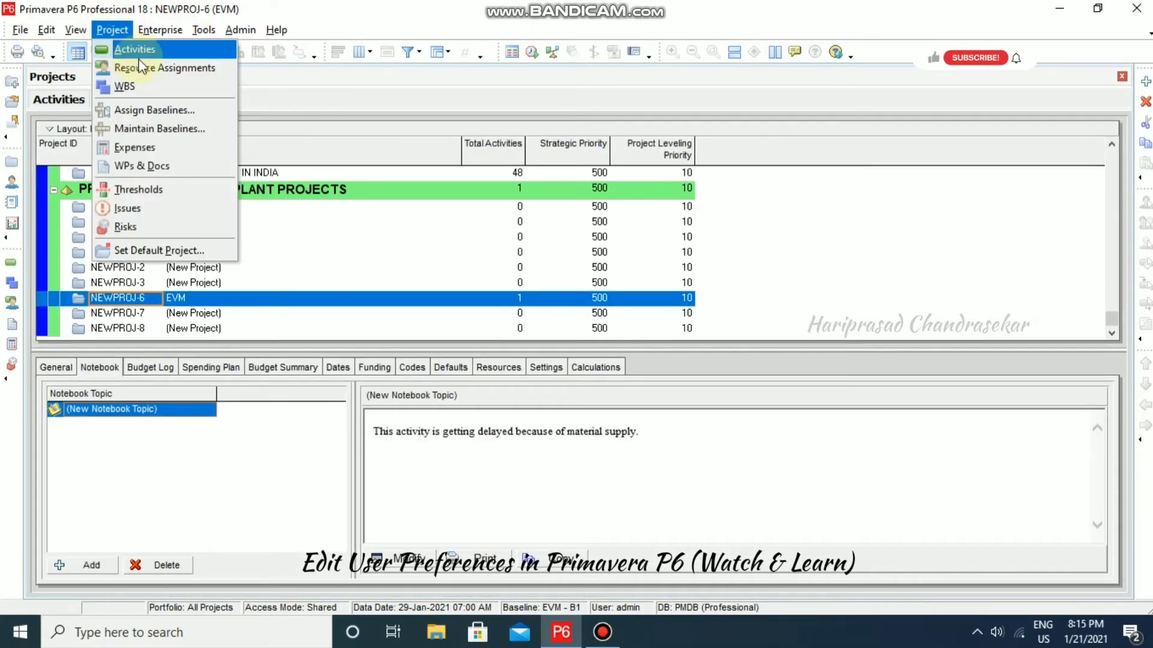
click(133, 90)
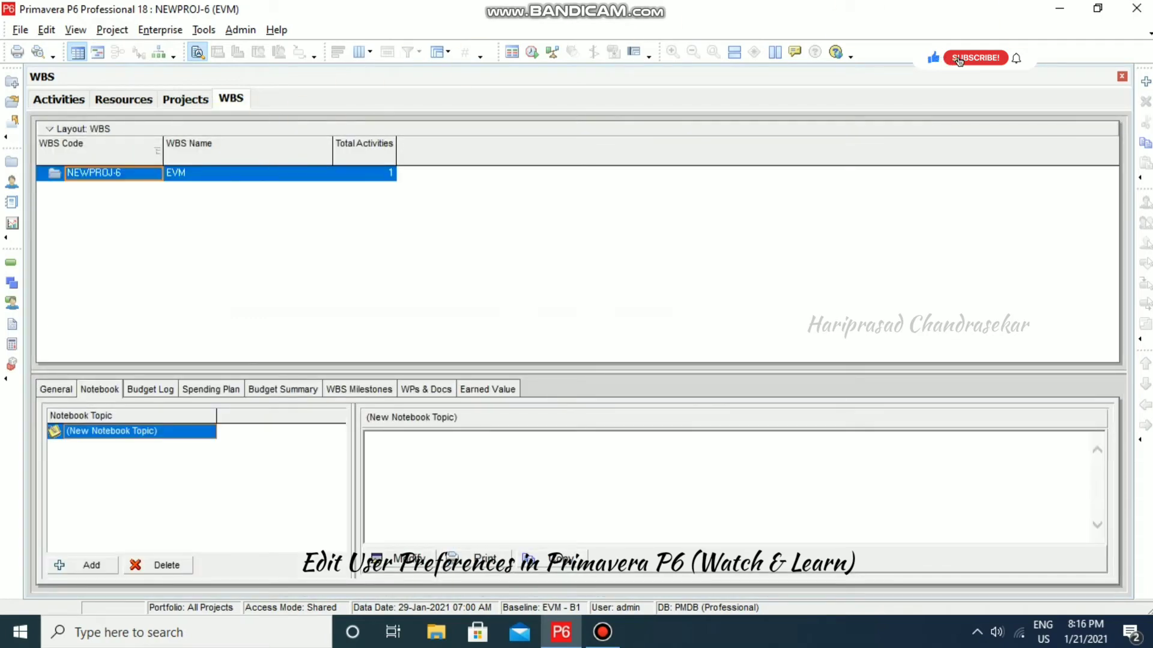
- Exit Primavera P6 and relaunch it, connecting to the database
click(1148, 8)
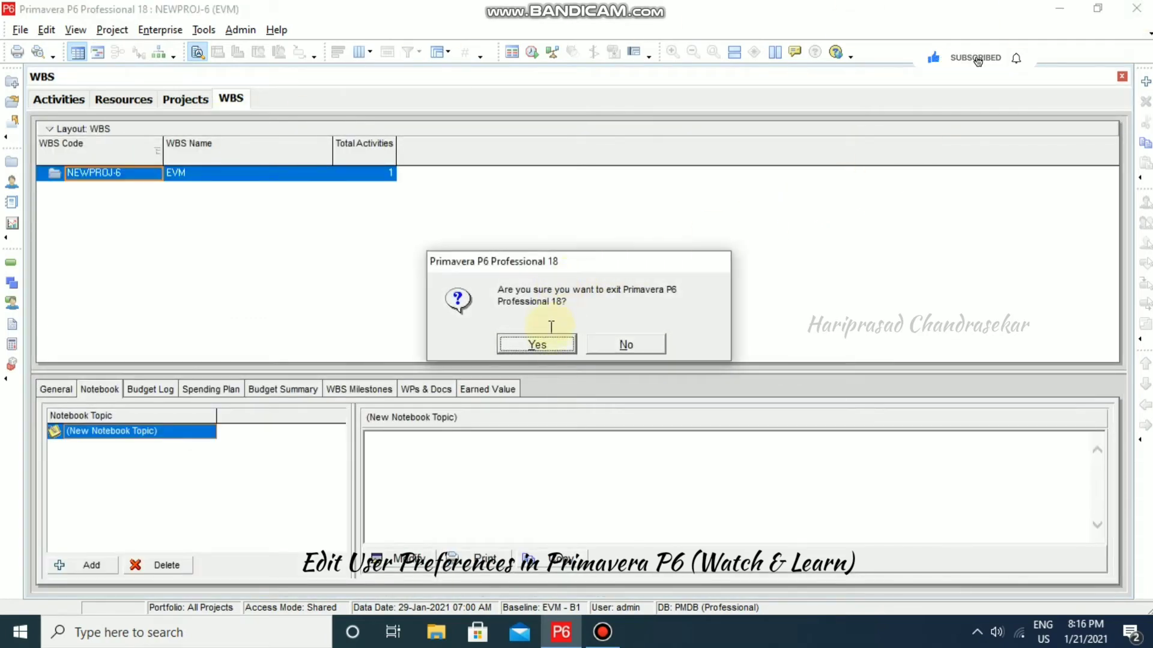
click(552, 339)
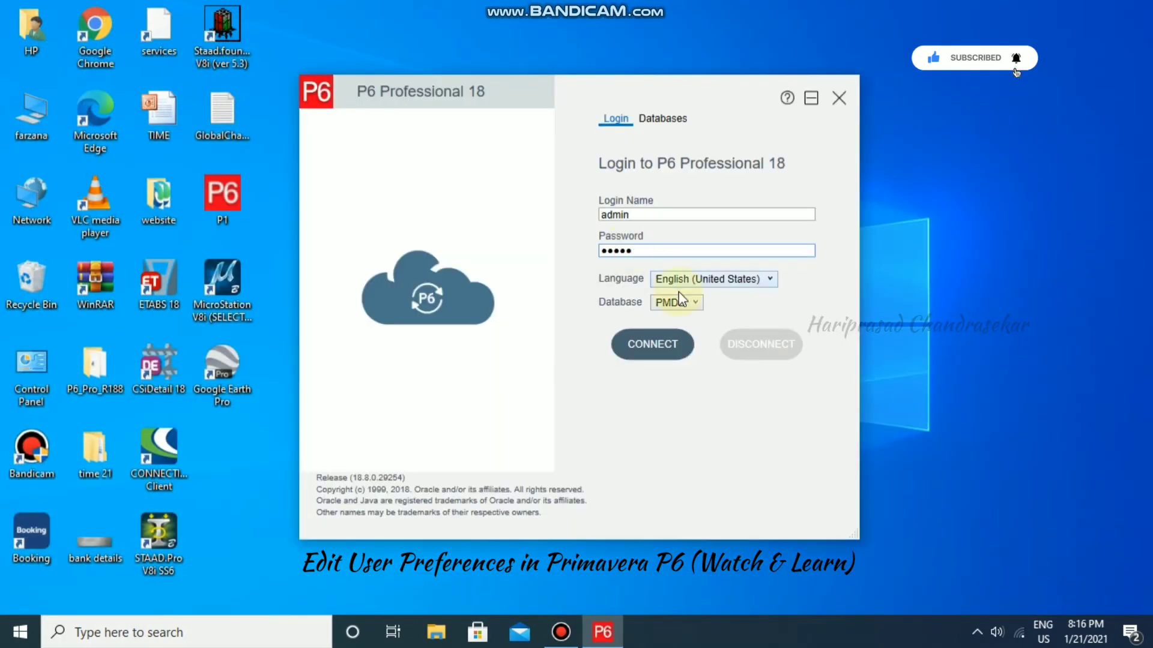
click(669, 338)
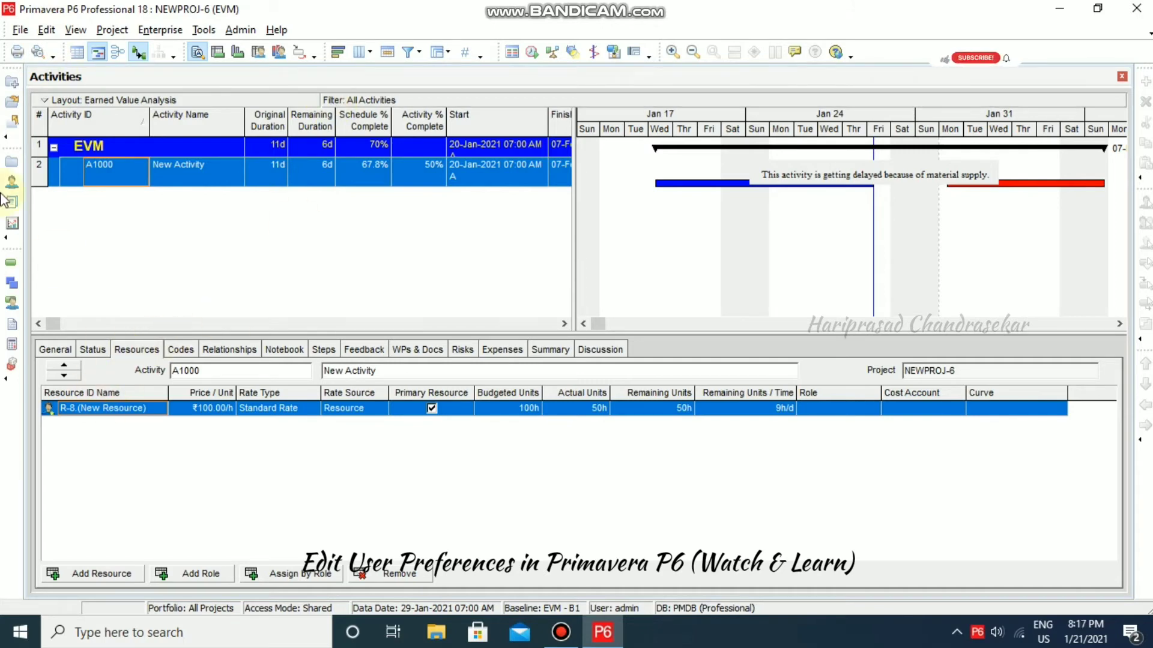
- Set the Application Startup Window to WBS in User Preferences
click(47, 30)
click(96, 73)
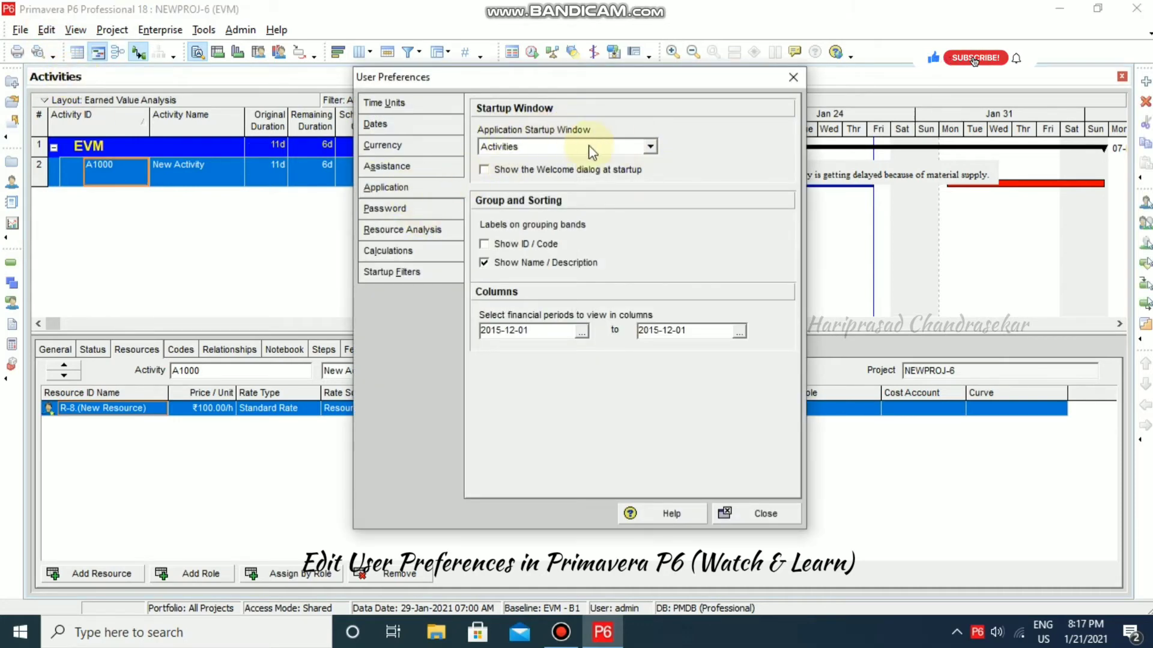
click(650, 146)
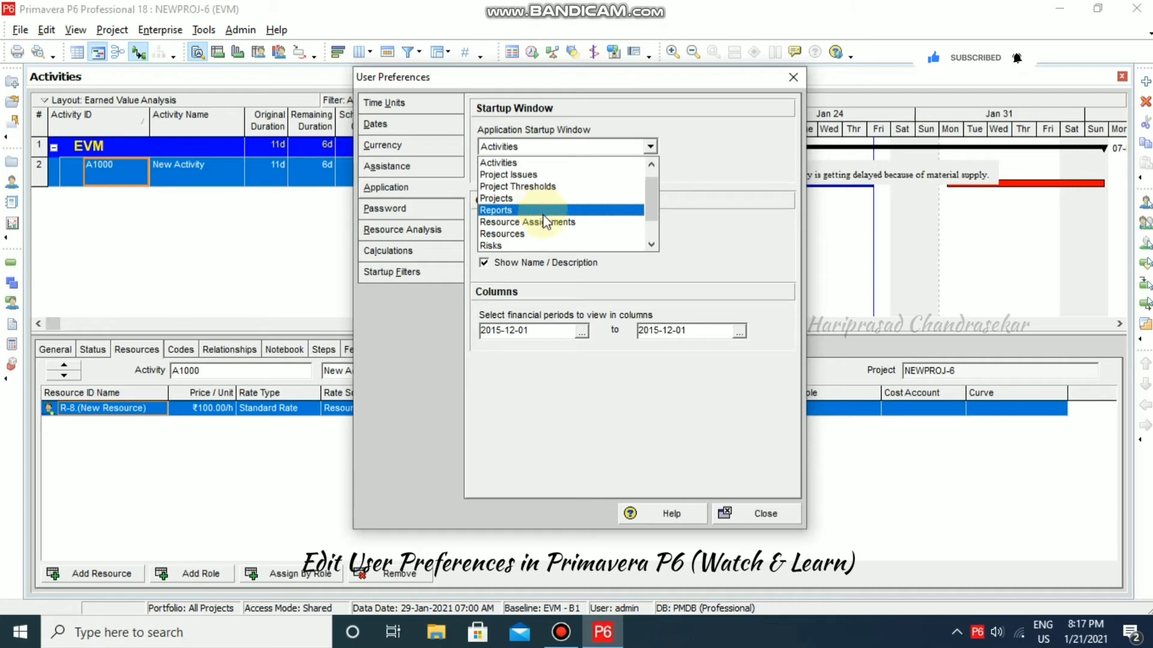
drag(658, 214, 650, 237)
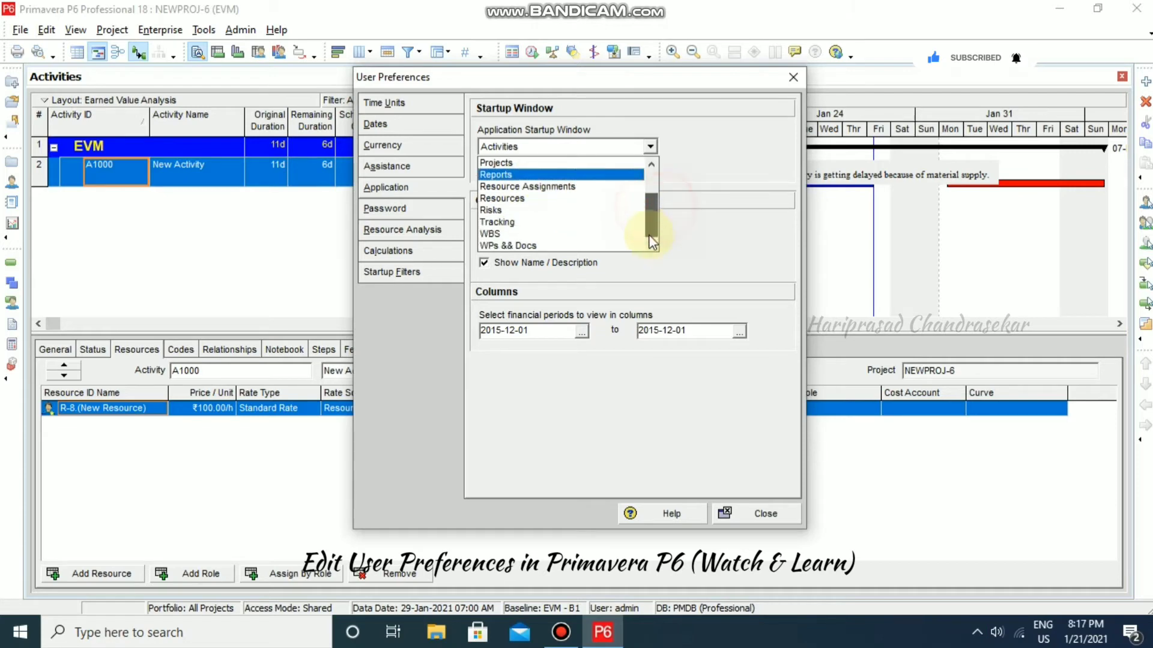
click(539, 234)
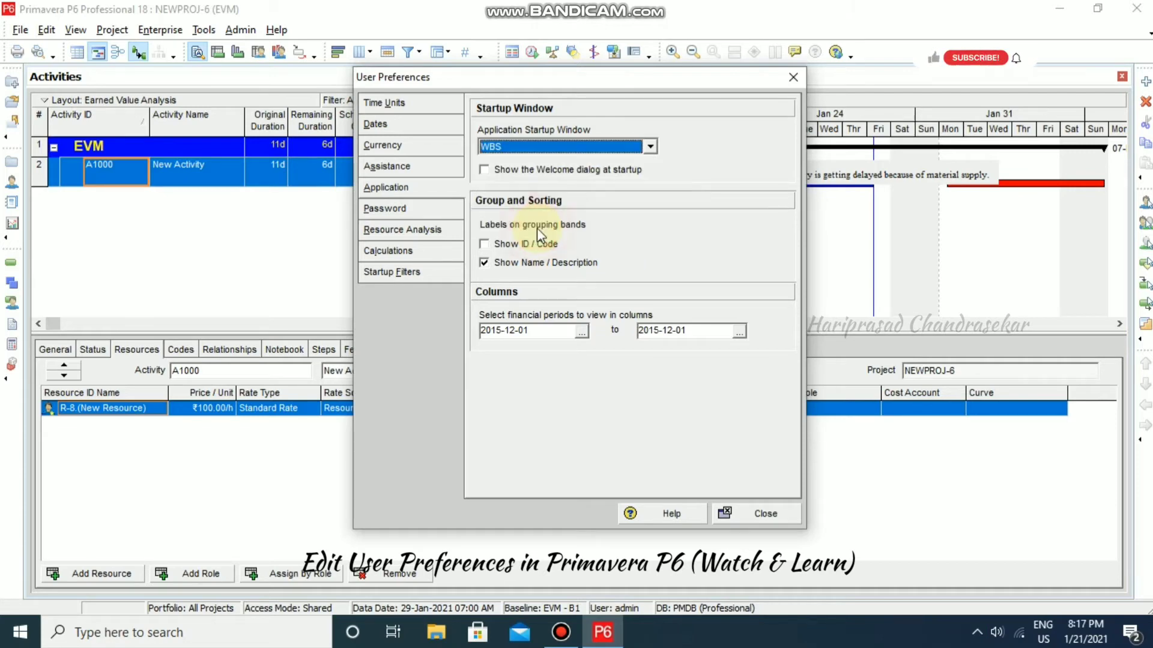
click(743, 518)
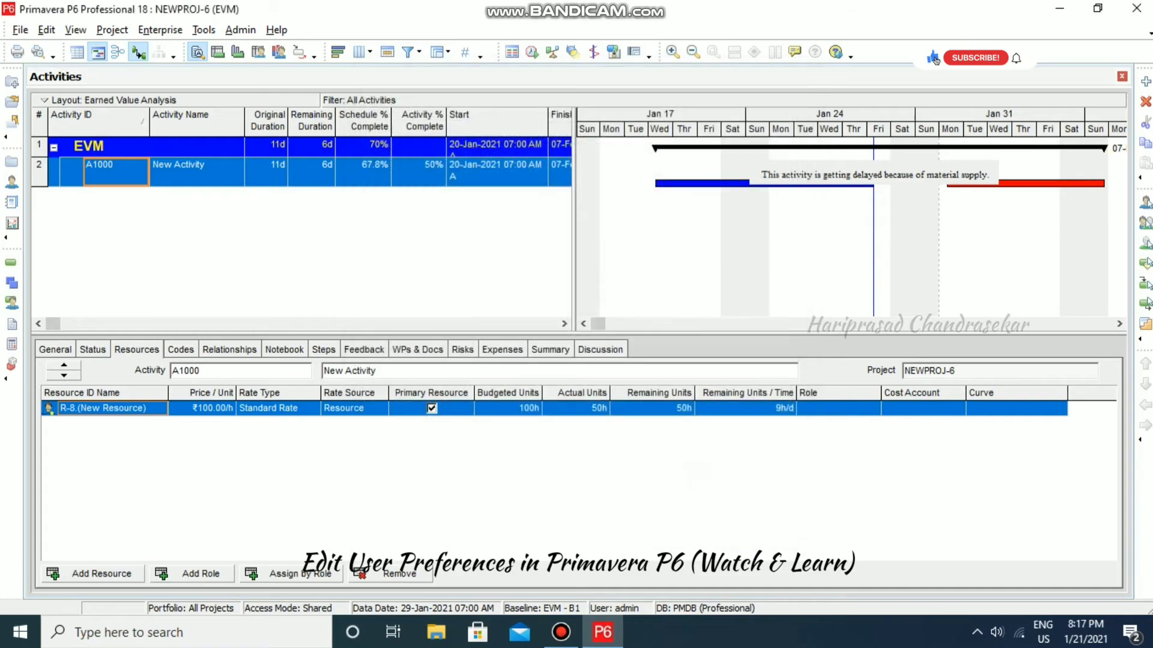
- Exit P6 and log back in with the account password
click(1137, 9)
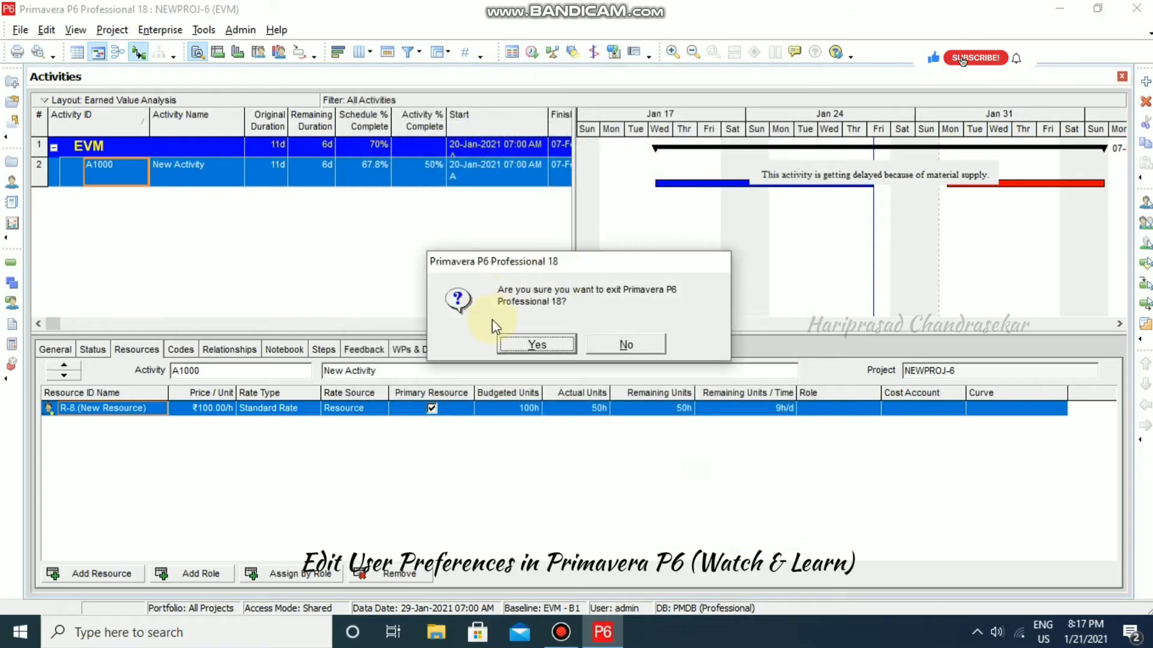
click(535, 345)
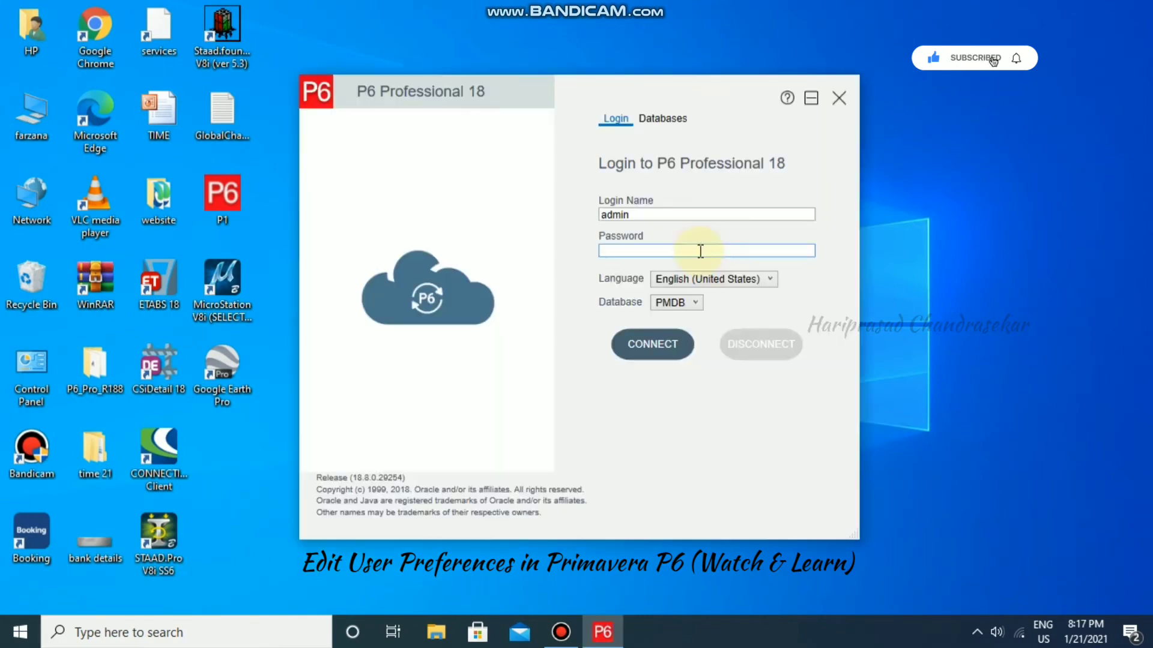
text(admin)
key(Return)
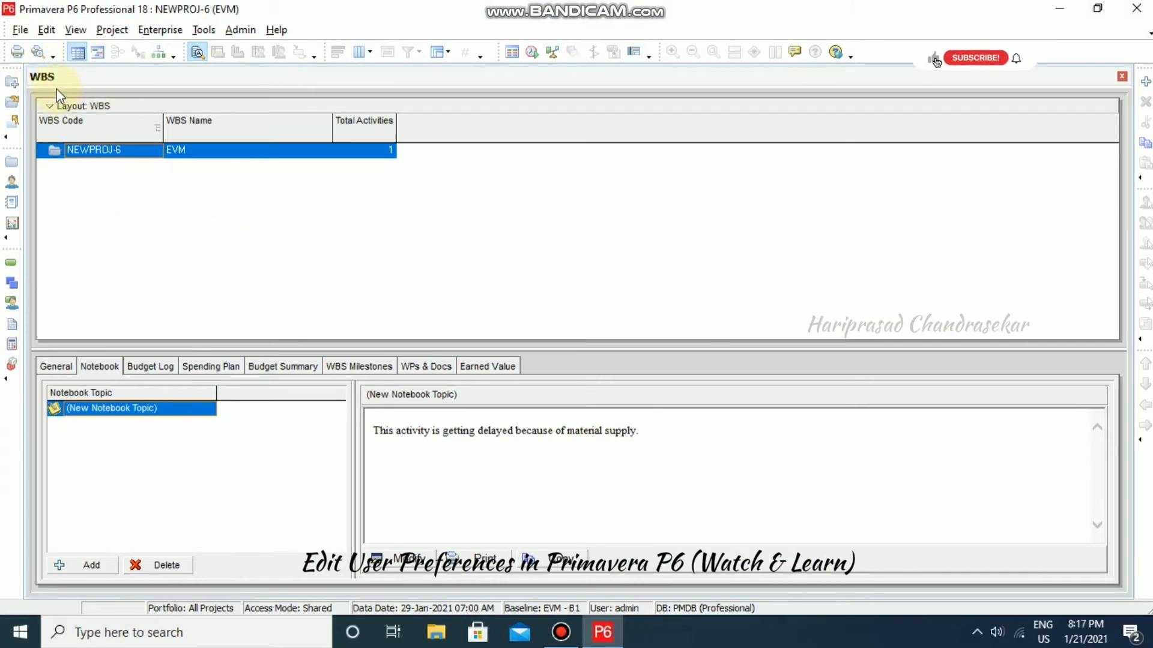
- Set the Application Startup Window back to Activities in User Preferences
click(48, 30)
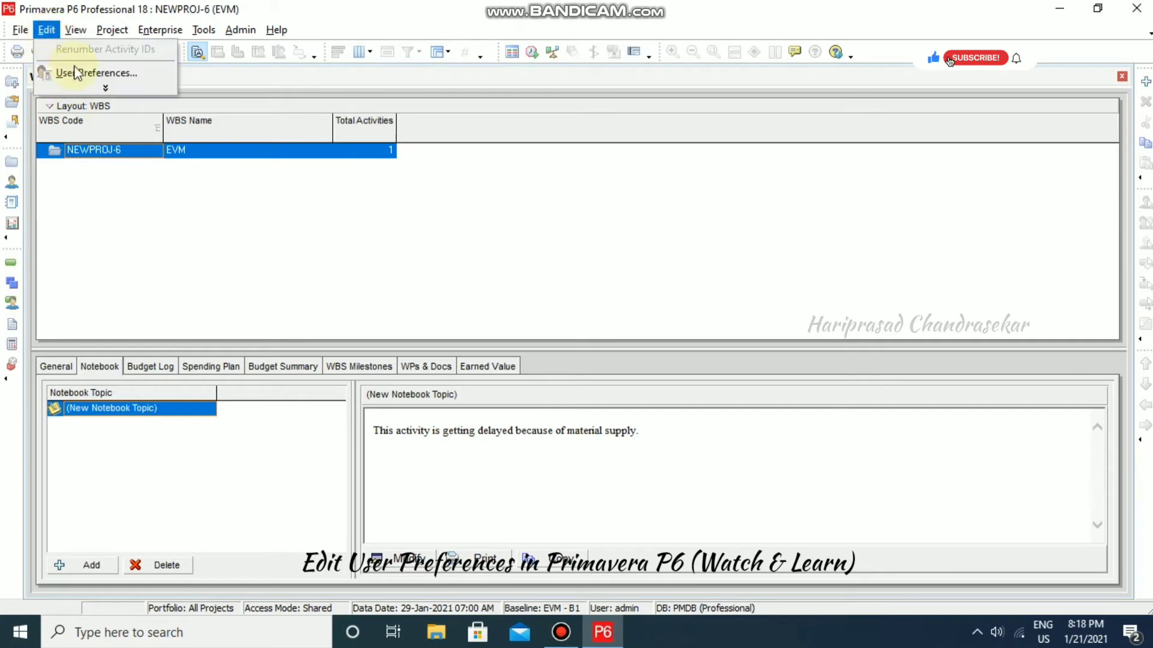
click(88, 77)
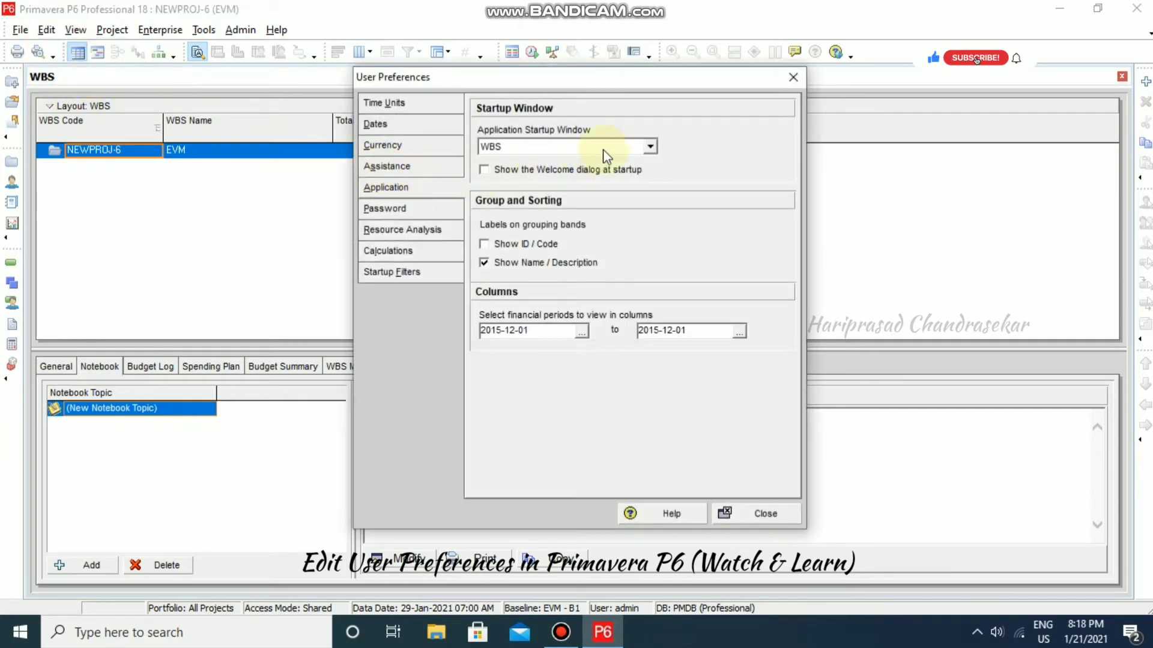
click(649, 147)
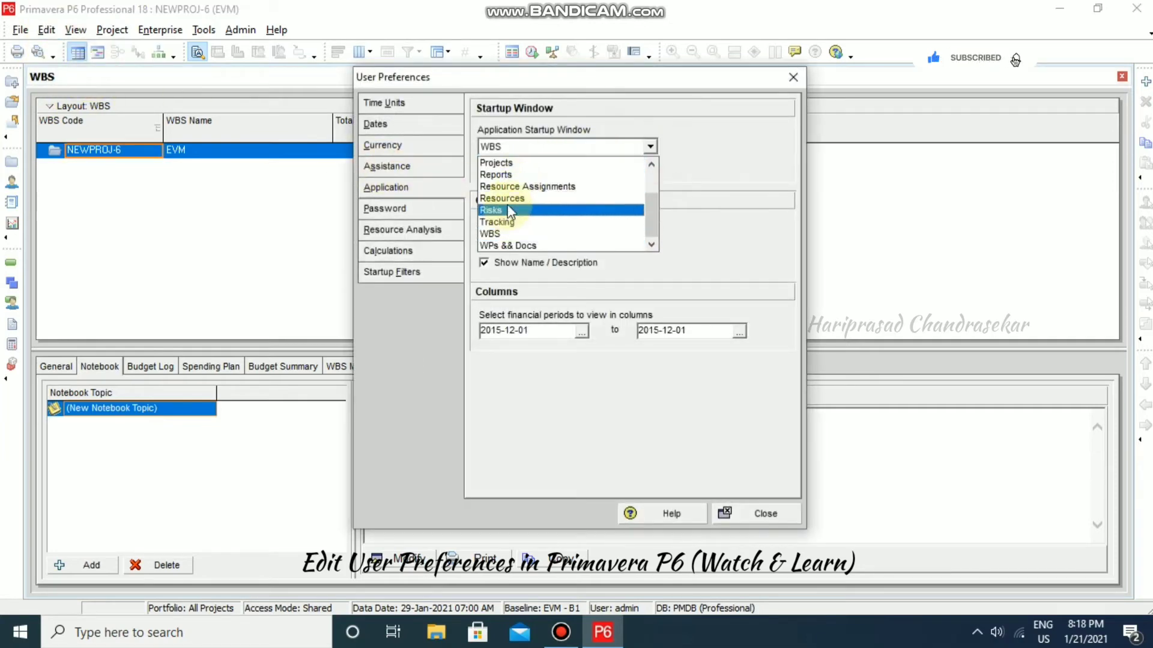
scroll(508, 192, up, 2)
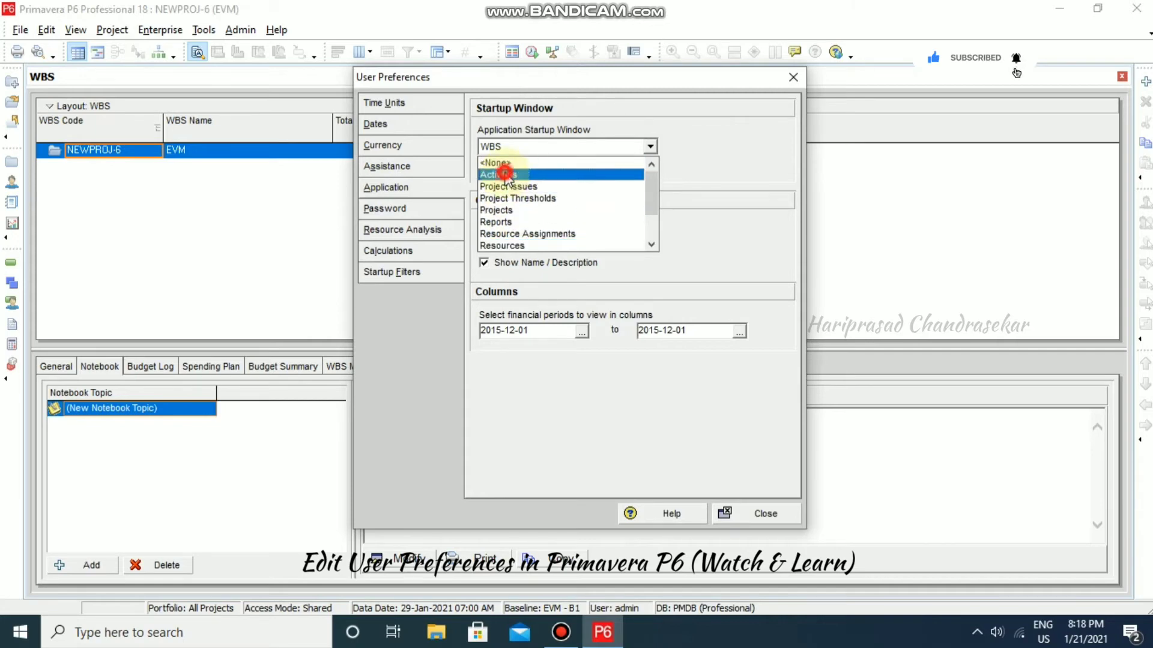
click(504, 175)
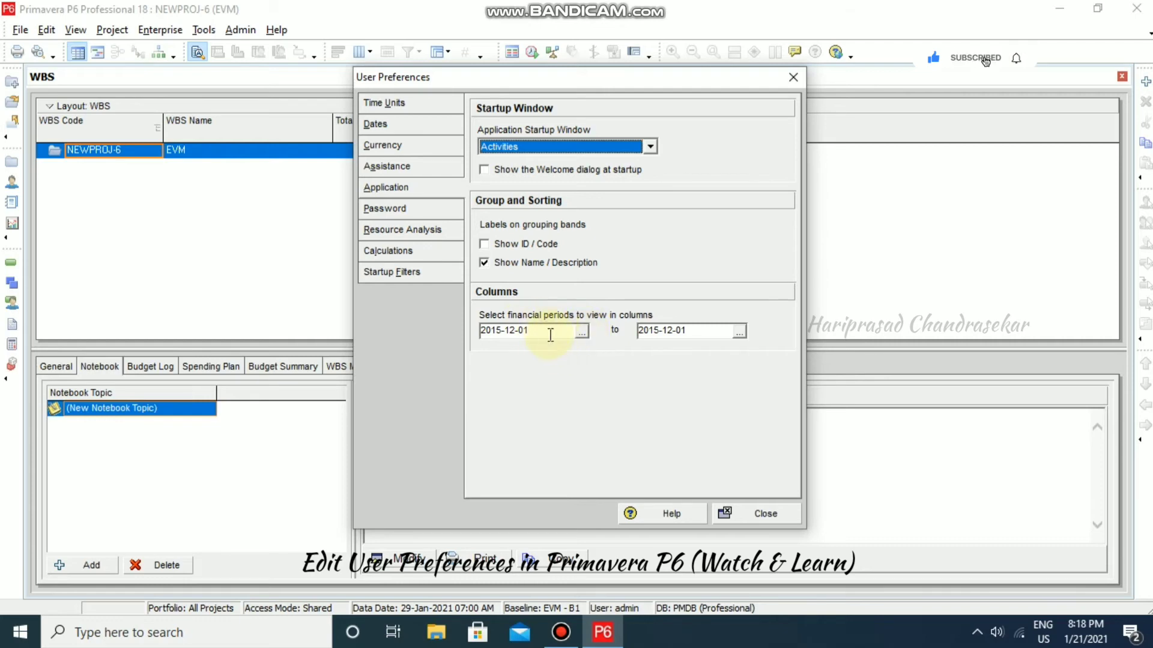
- Pick the first financial period in the picker, dismiss it, and close preferences
click(580, 331)
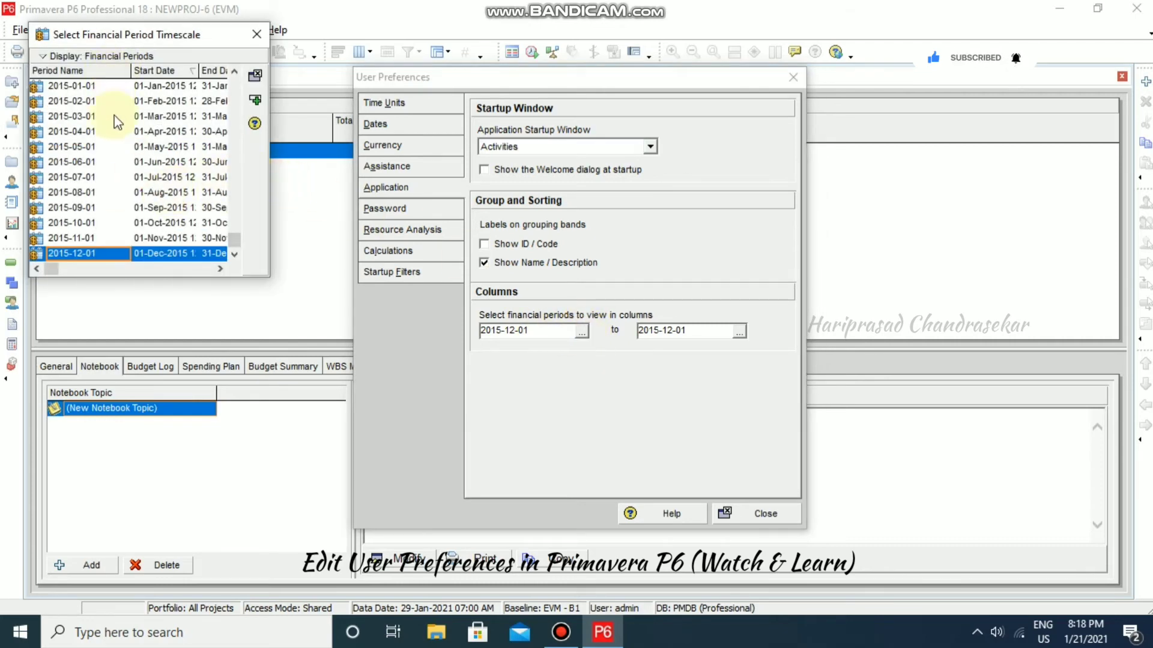
click(253, 39)
click(793, 77)
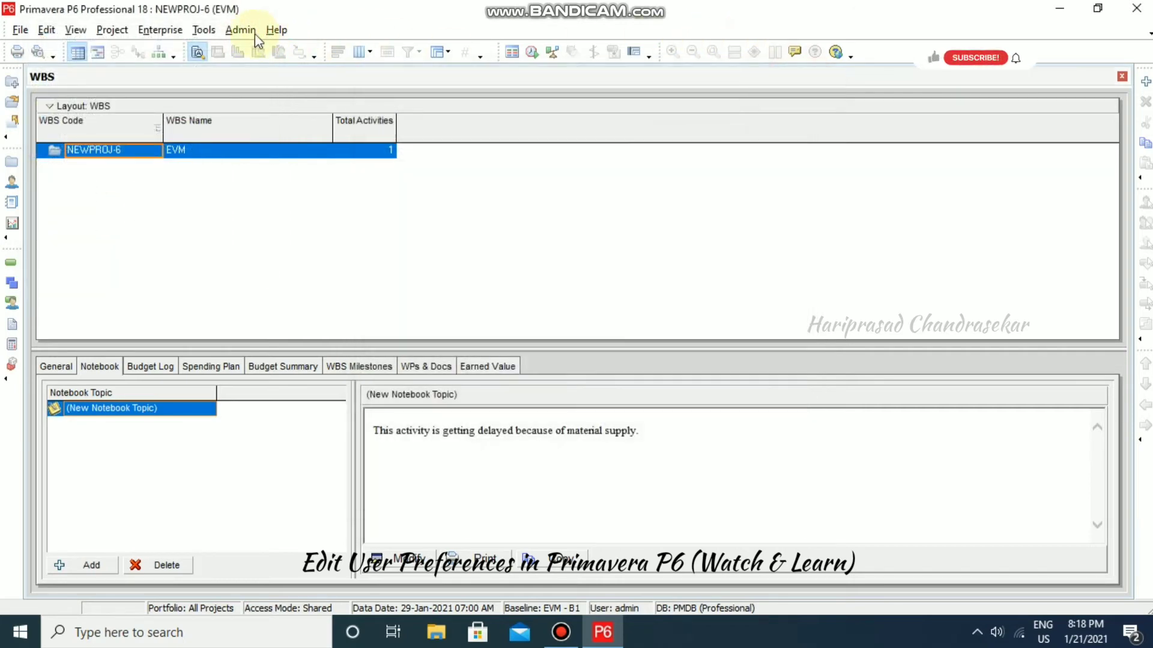
- In Financial Periods, enter a 01-Jan-2021 to 31-Dec-2021 period but close without adding it
click(240, 29)
click(275, 109)
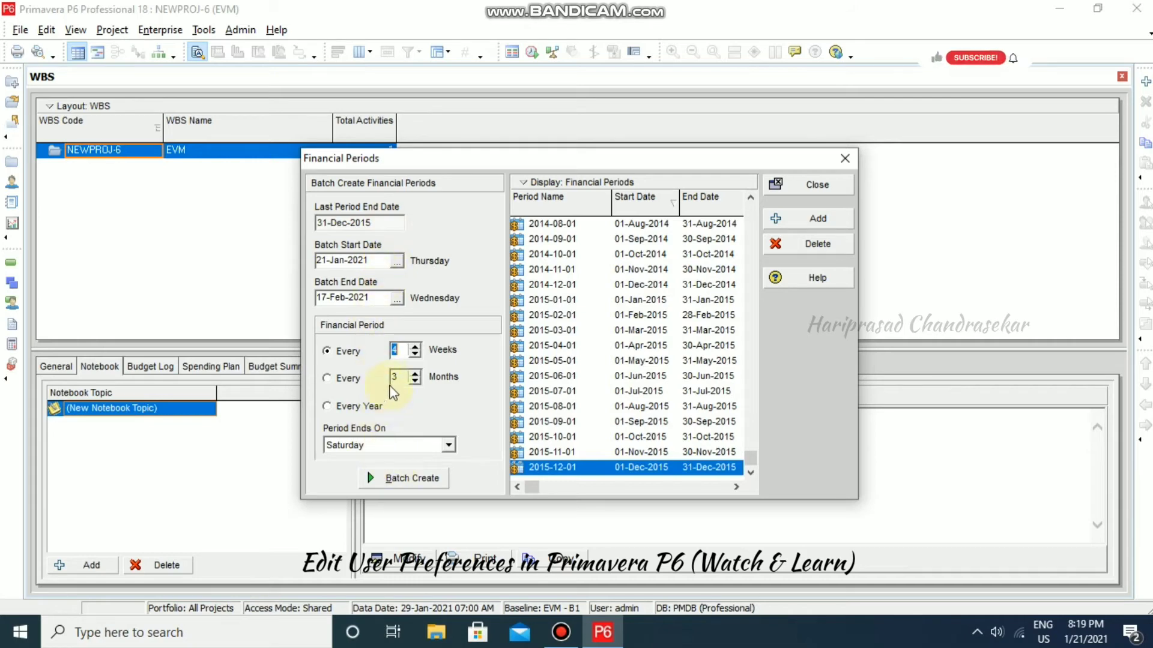
click(814, 220)
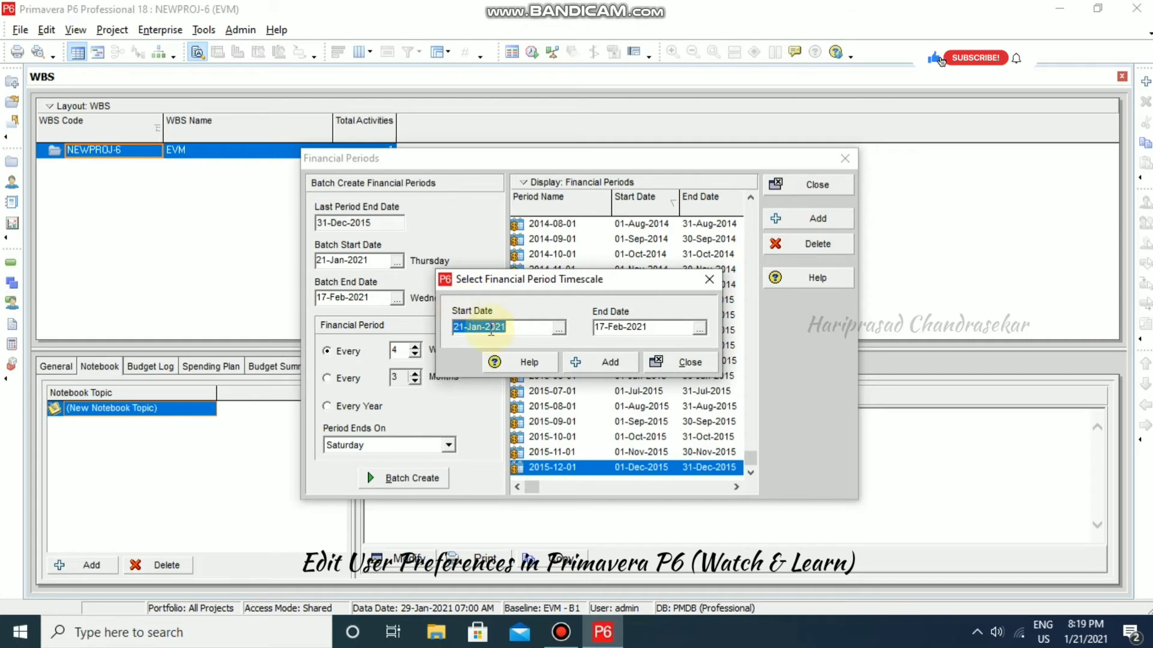
click(559, 329)
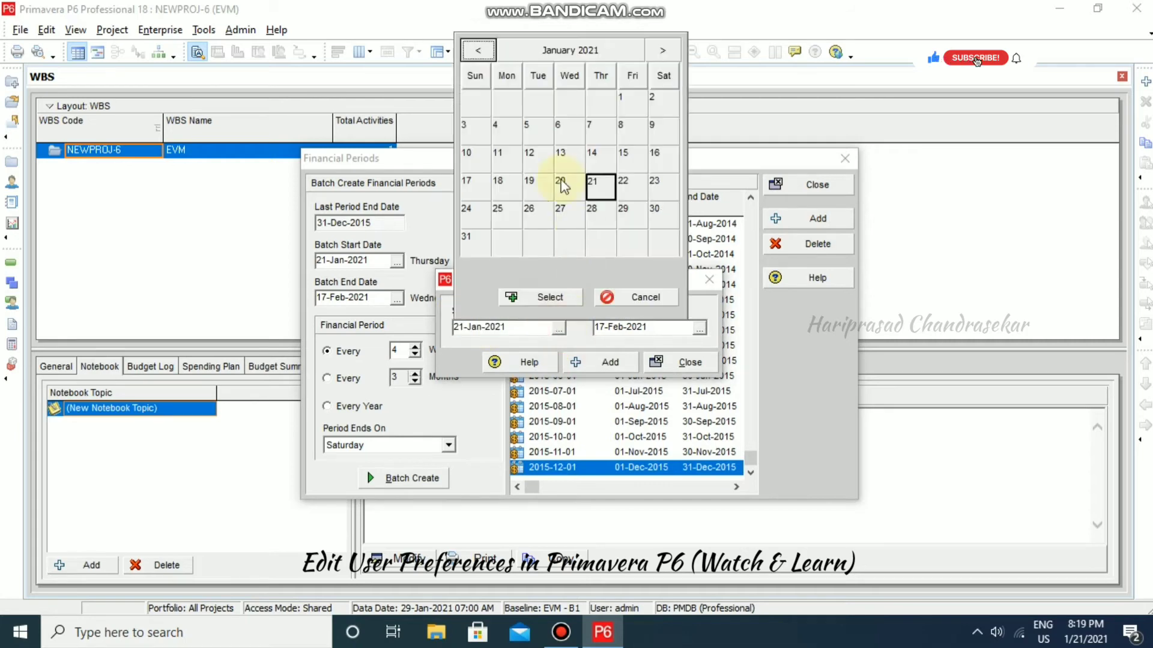
click(629, 101)
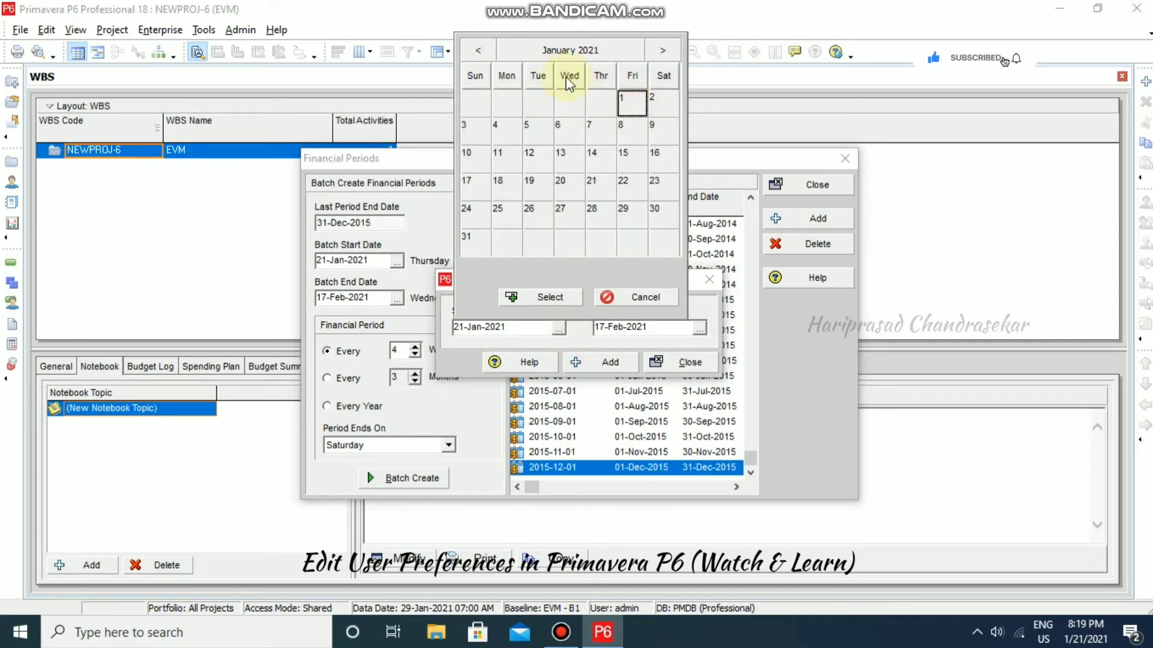
click(578, 302)
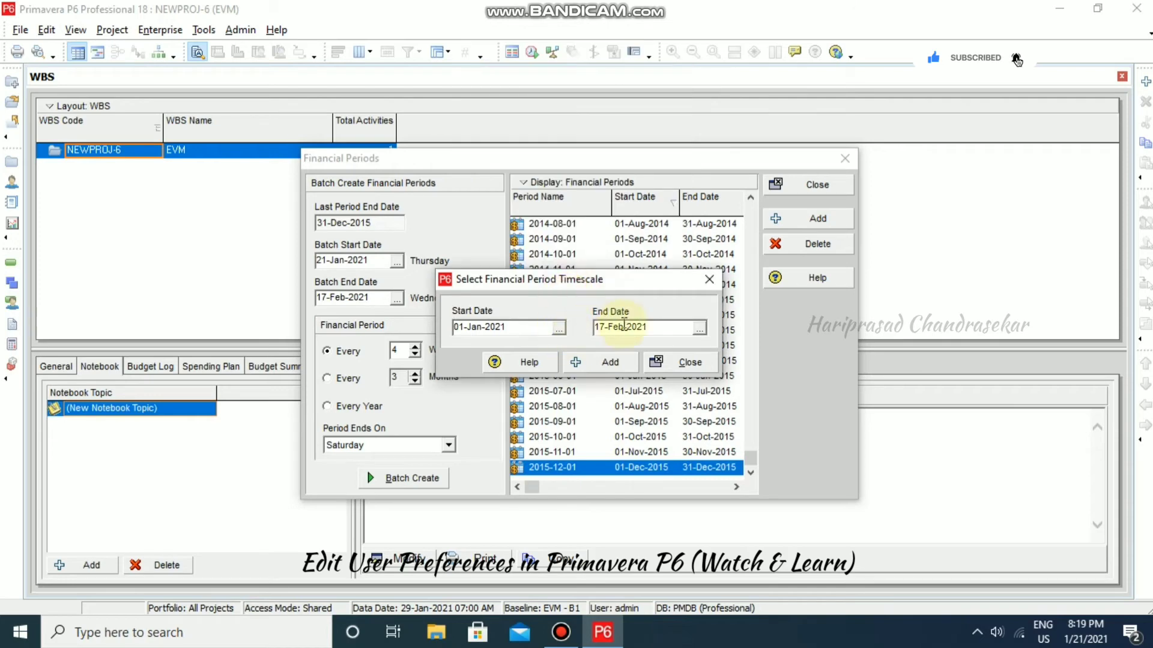
click(707, 329)
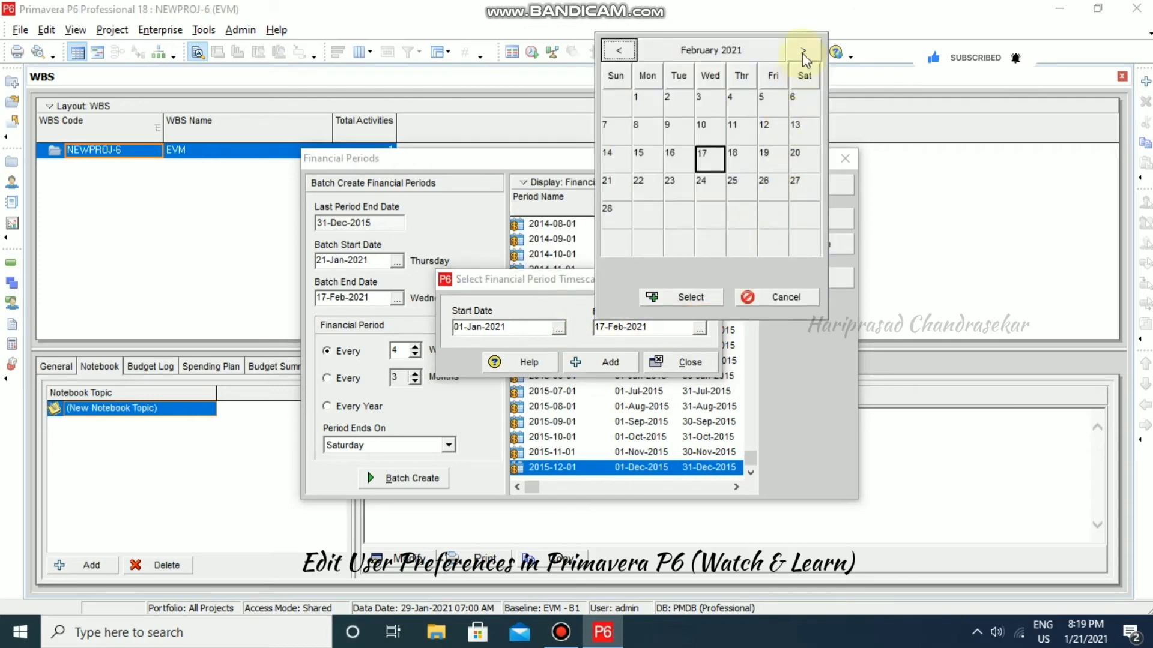
click(733, 47)
click(791, 239)
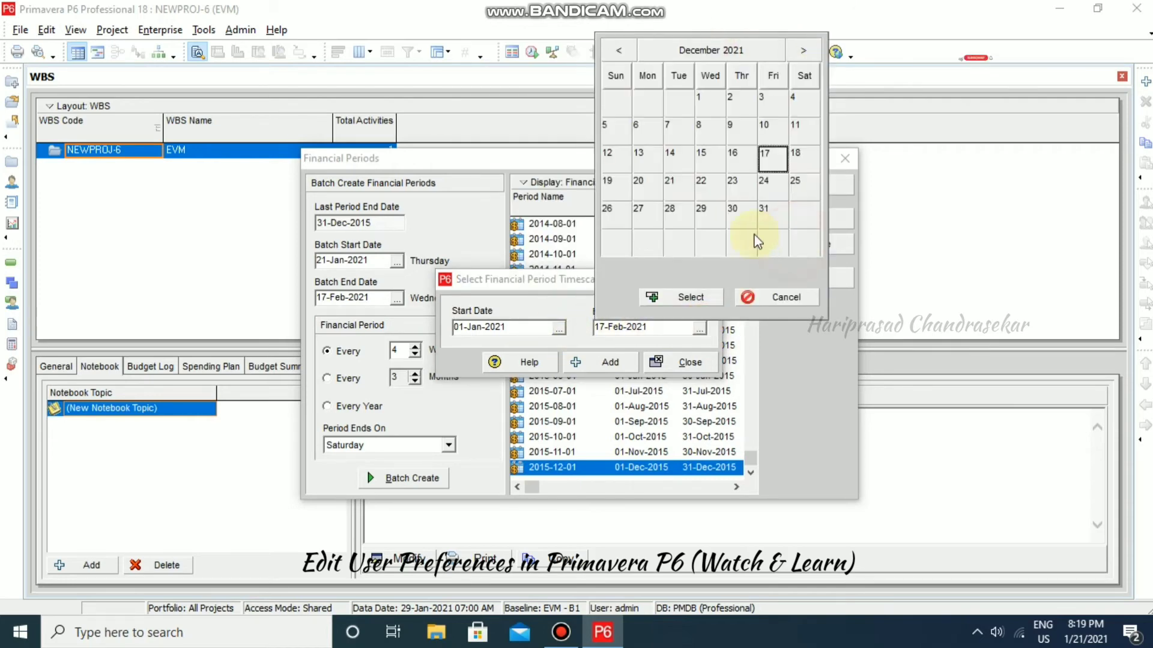
click(772, 210)
click(711, 297)
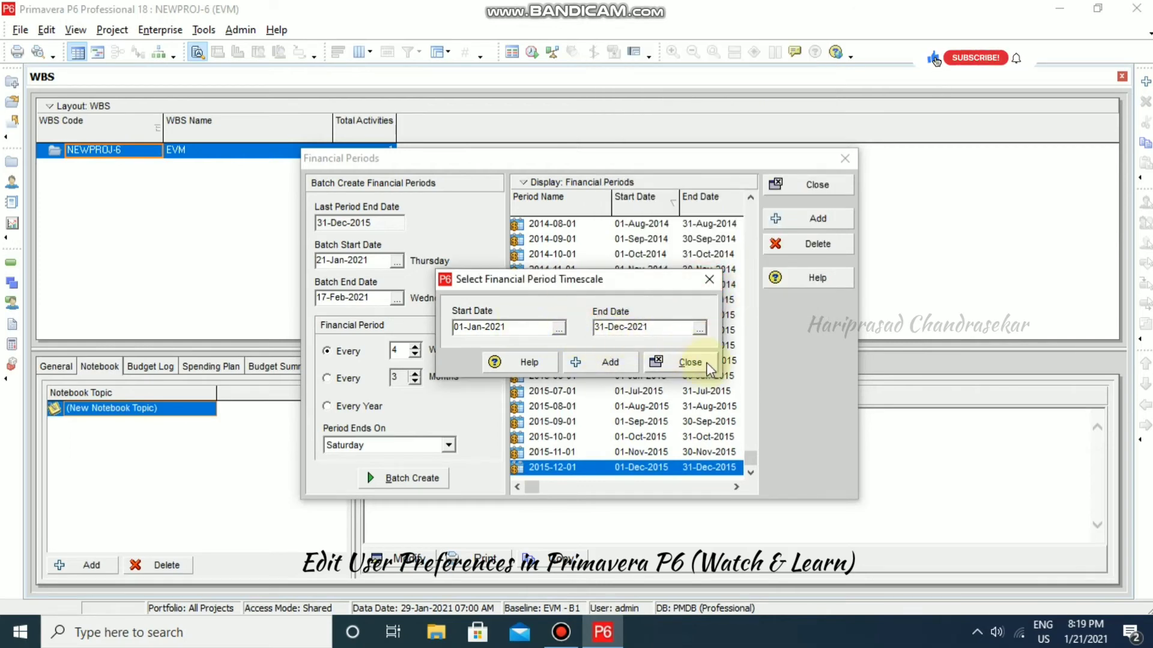
click(691, 363)
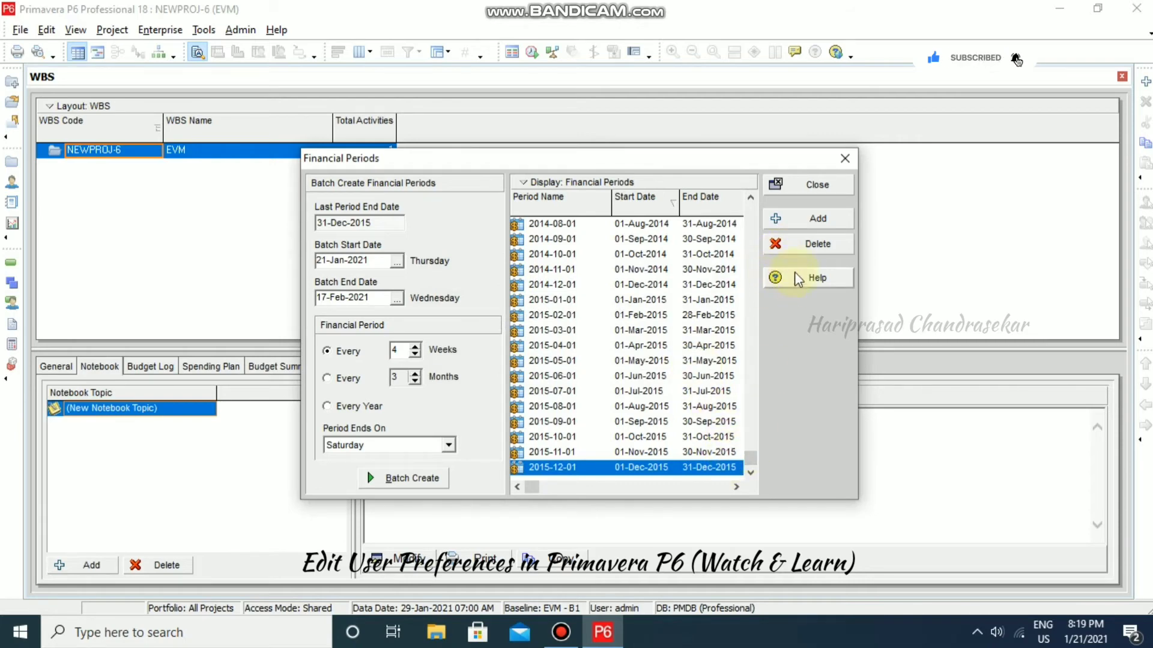
- Add the financial period 01-Jan-2021 to 31-Dec-2021
click(818, 223)
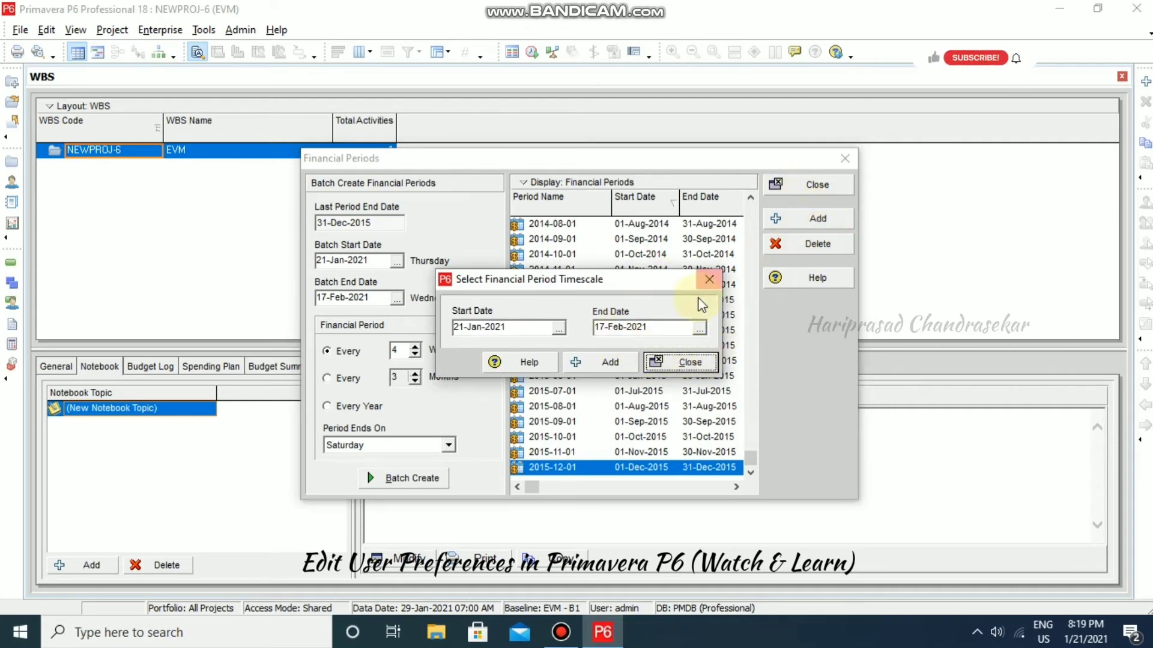
click(558, 328)
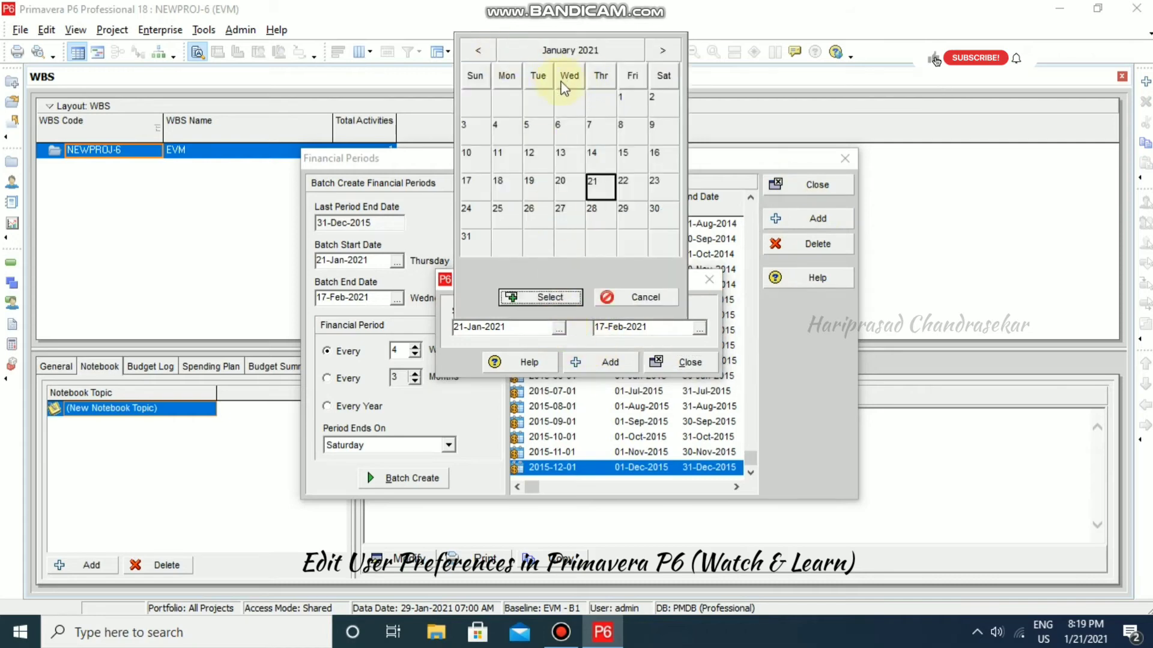
click(627, 99)
click(543, 297)
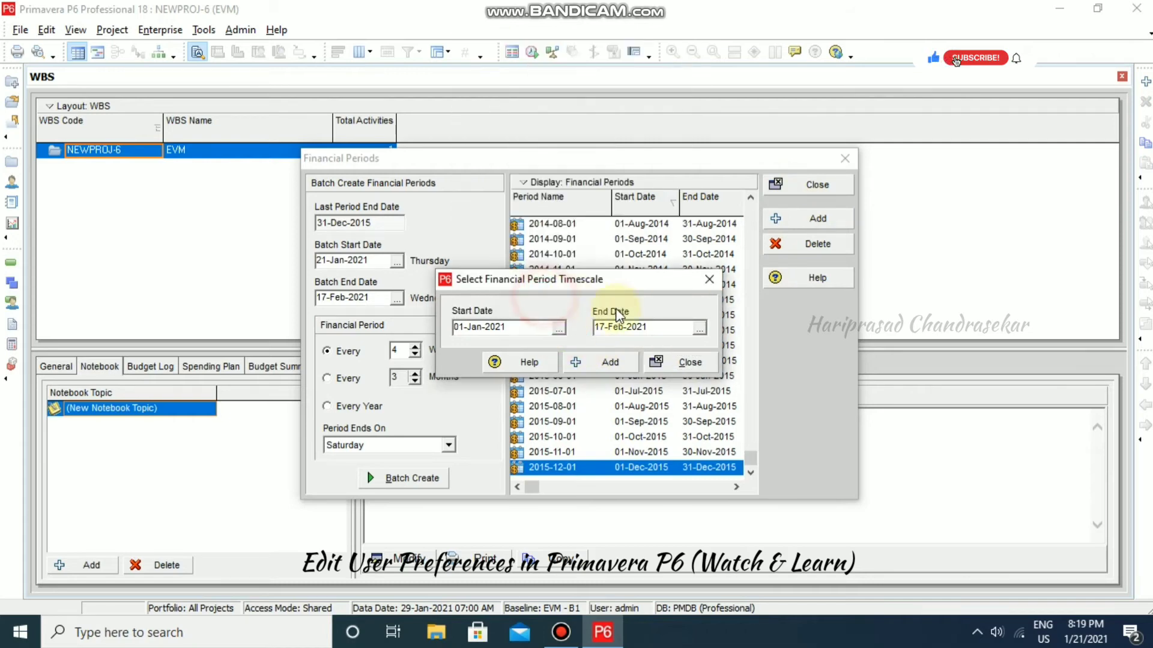
click(699, 328)
click(744, 56)
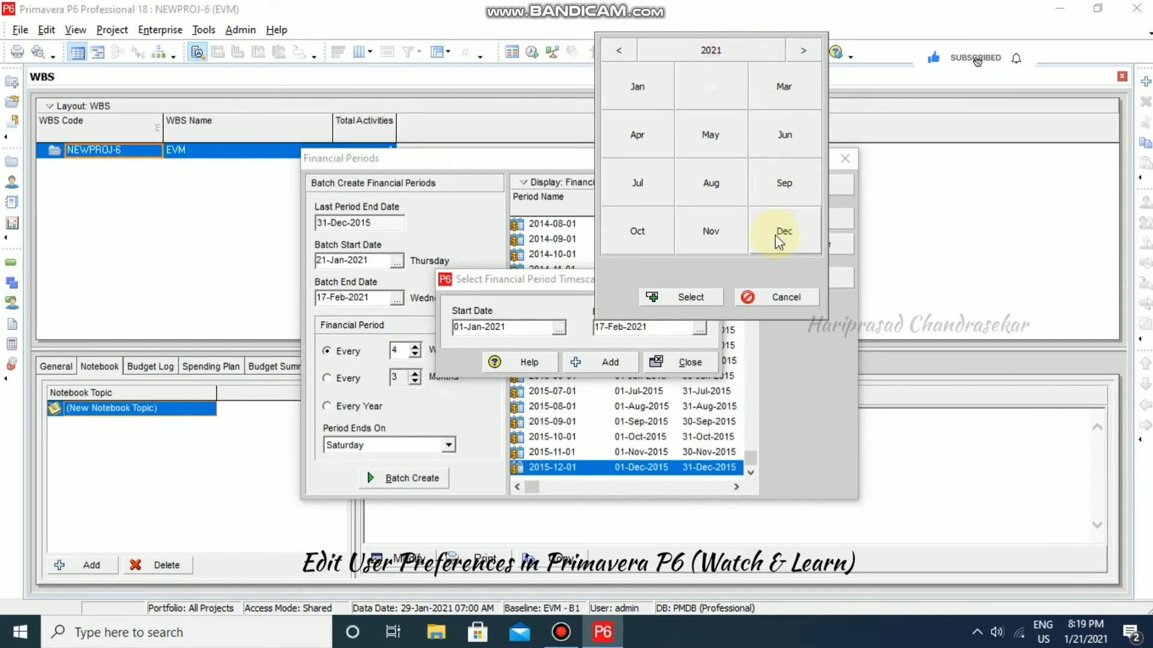
click(777, 234)
click(768, 215)
click(705, 296)
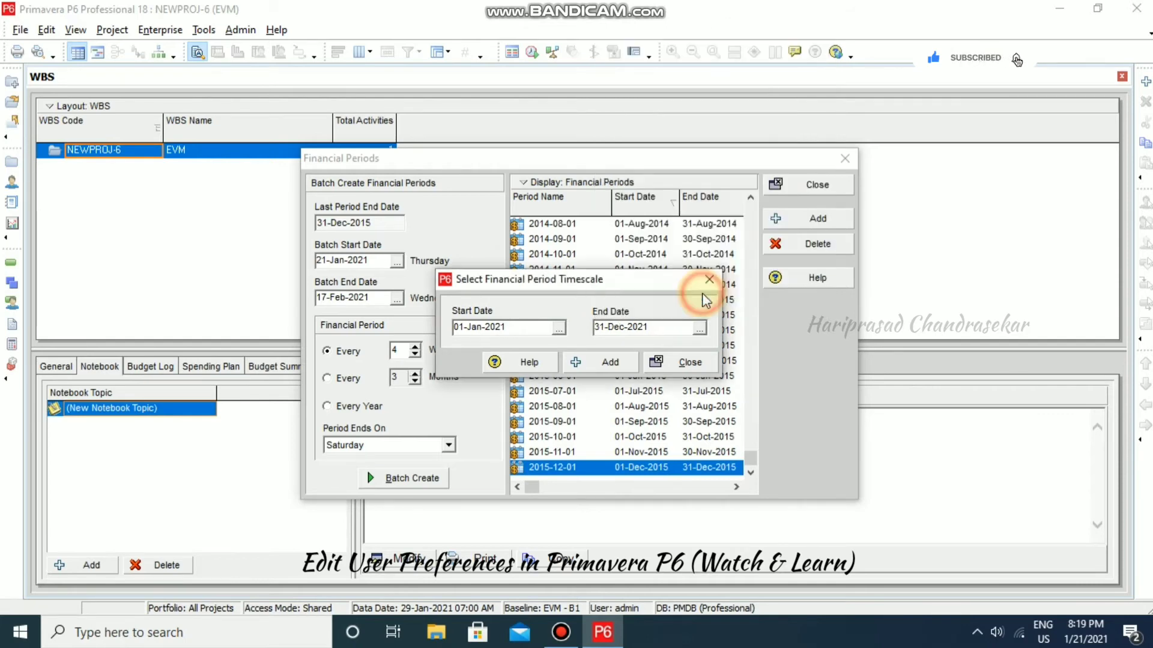
click(607, 363)
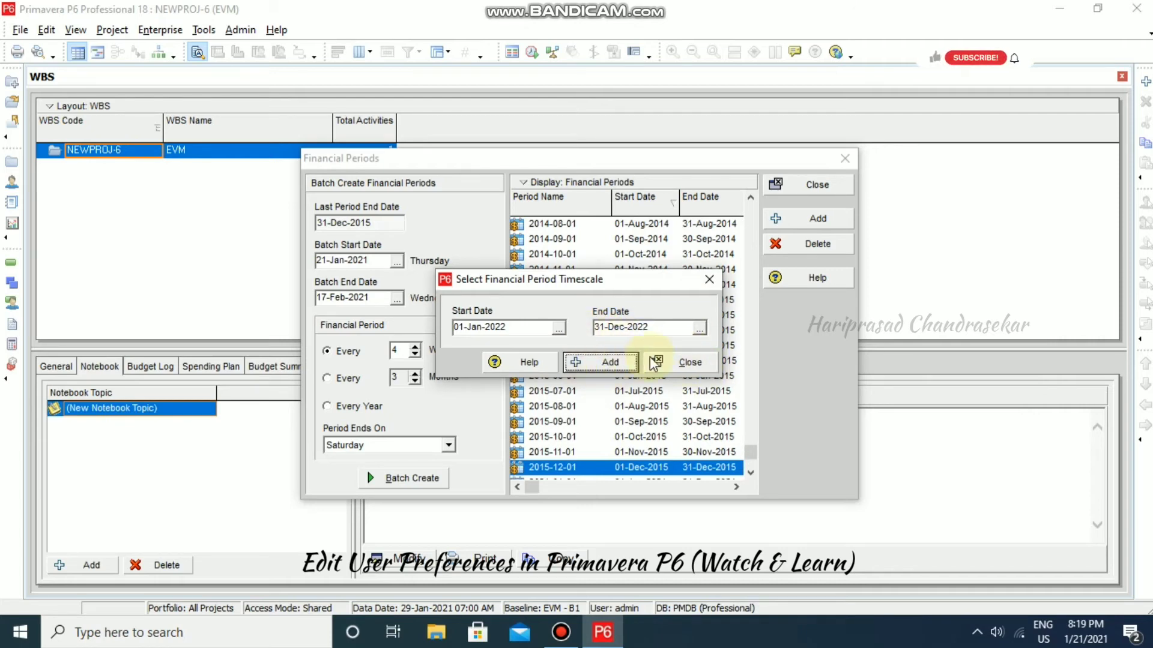
click(685, 364)
- Select the new 2021-01-01 period, close Financial Periods, and dismiss the gaps warning
click(750, 472)
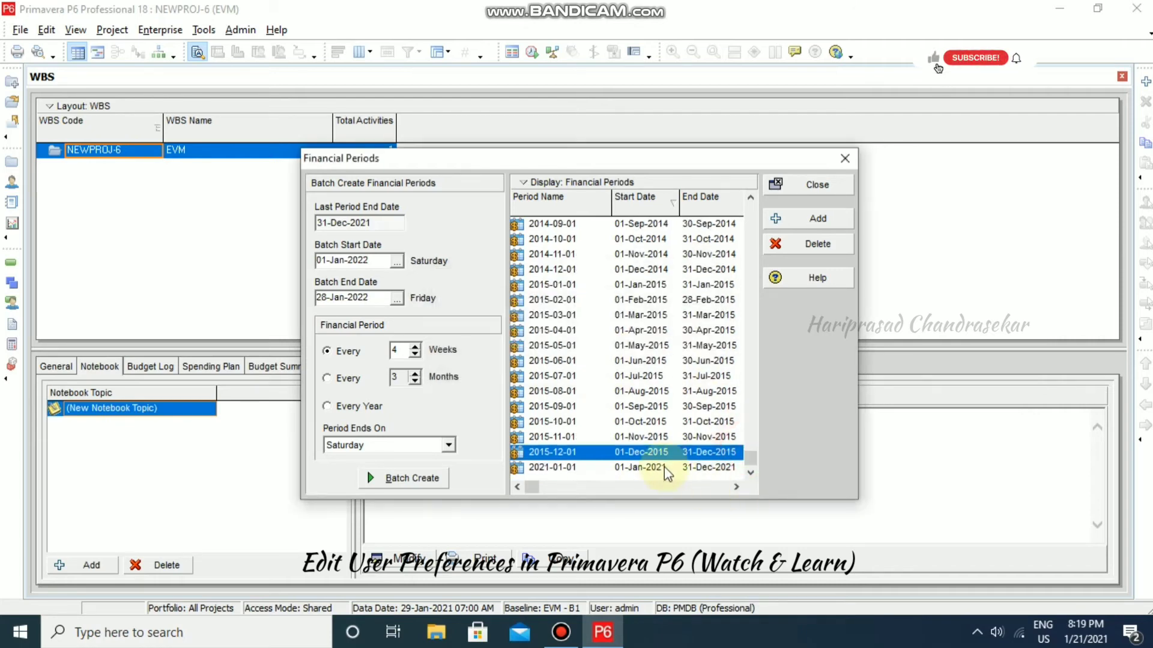
click(664, 468)
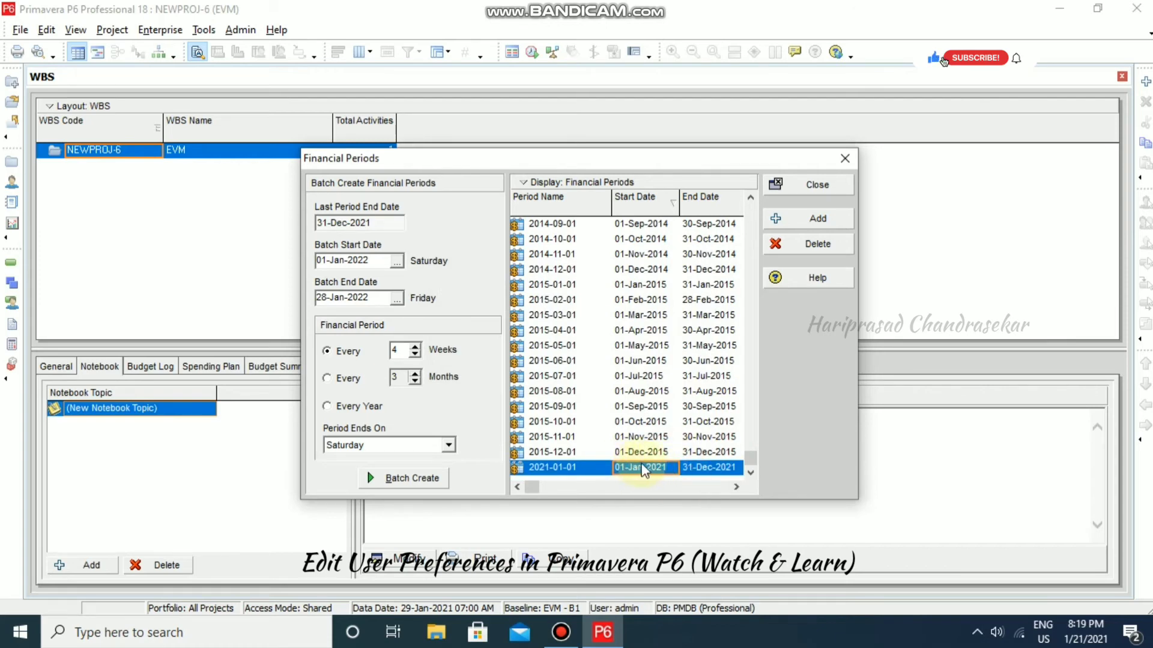
click(823, 185)
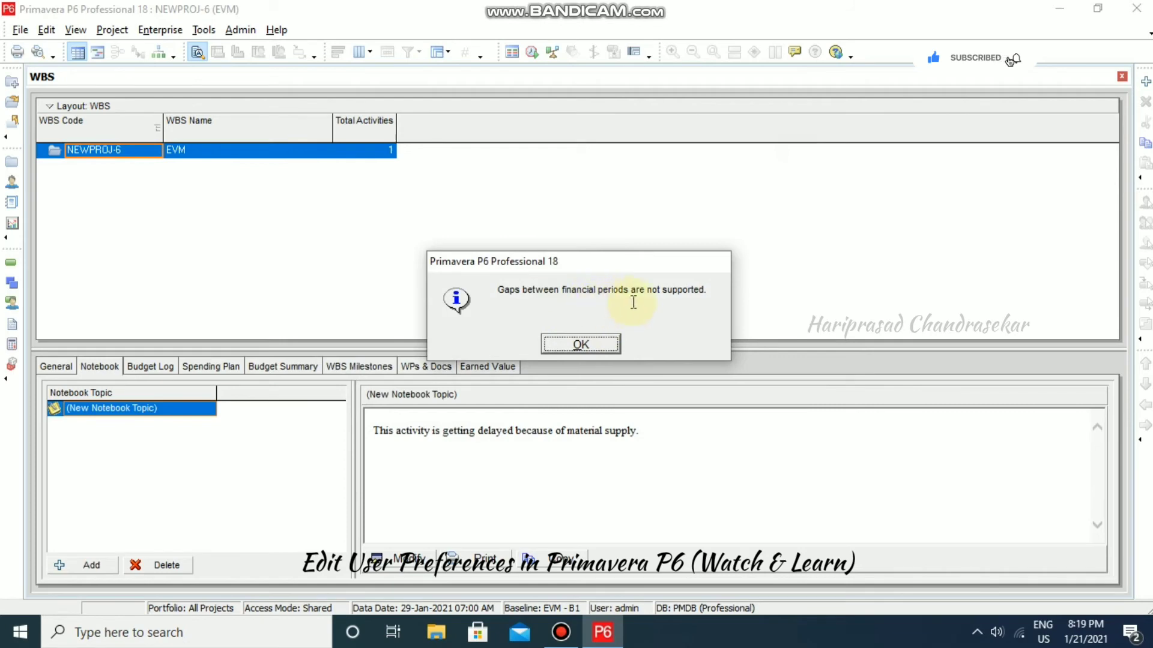
click(598, 339)
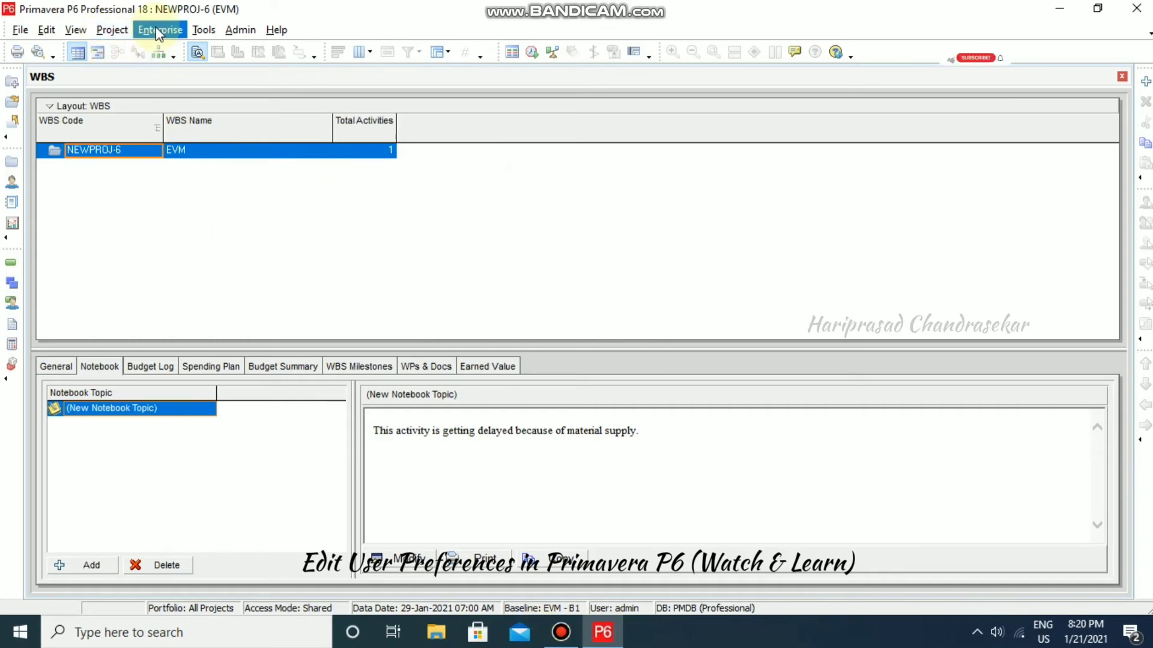
- In User Preferences, set the Columns financial period to 2021-01-01
click(46, 30)
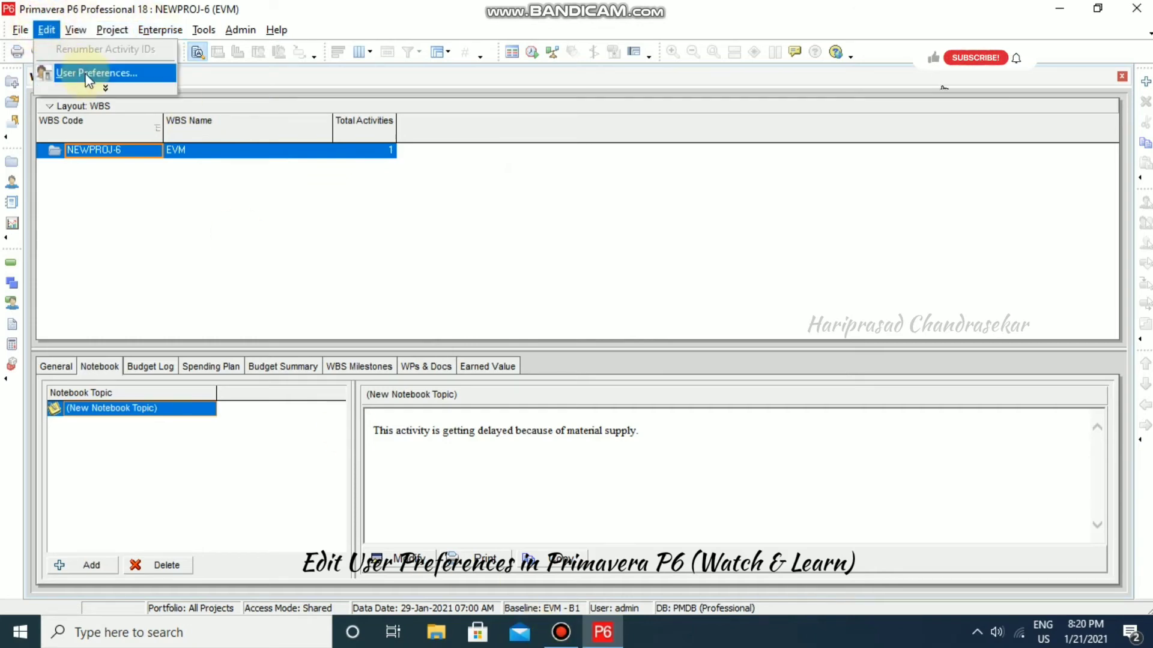
click(87, 77)
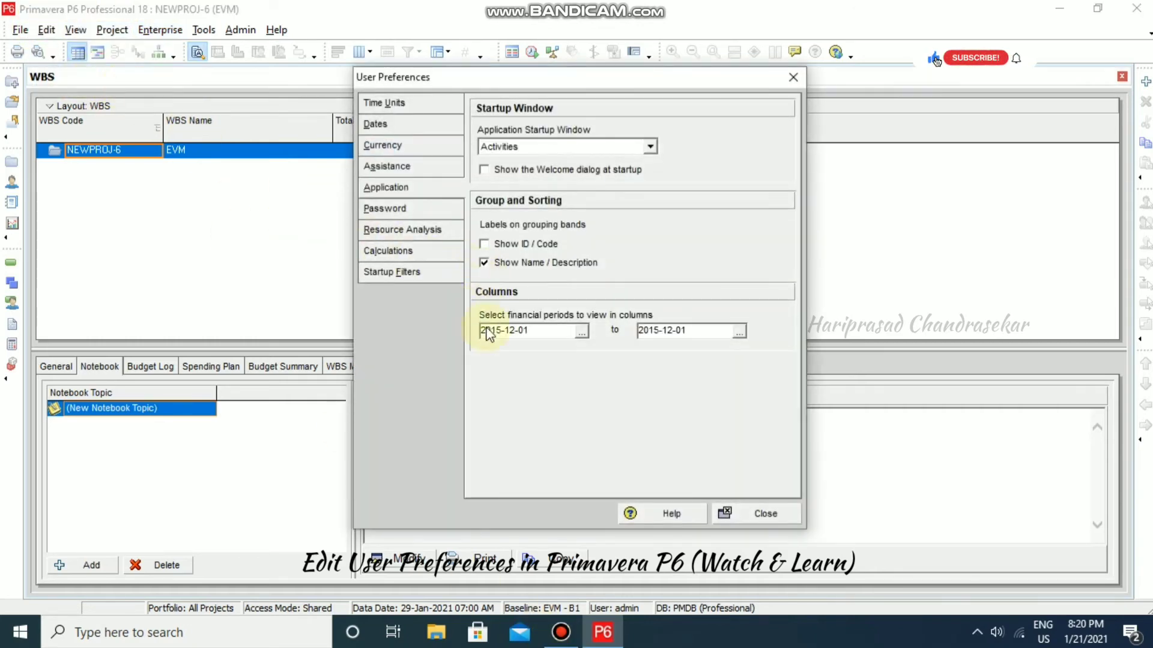
click(582, 332)
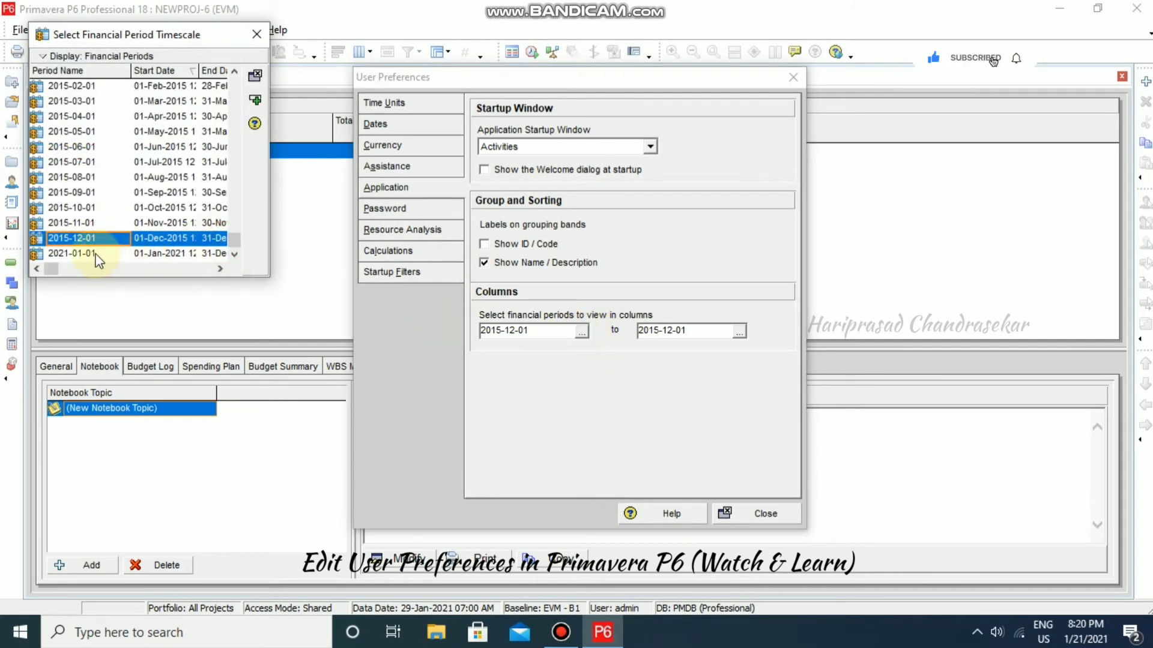
click(78, 255)
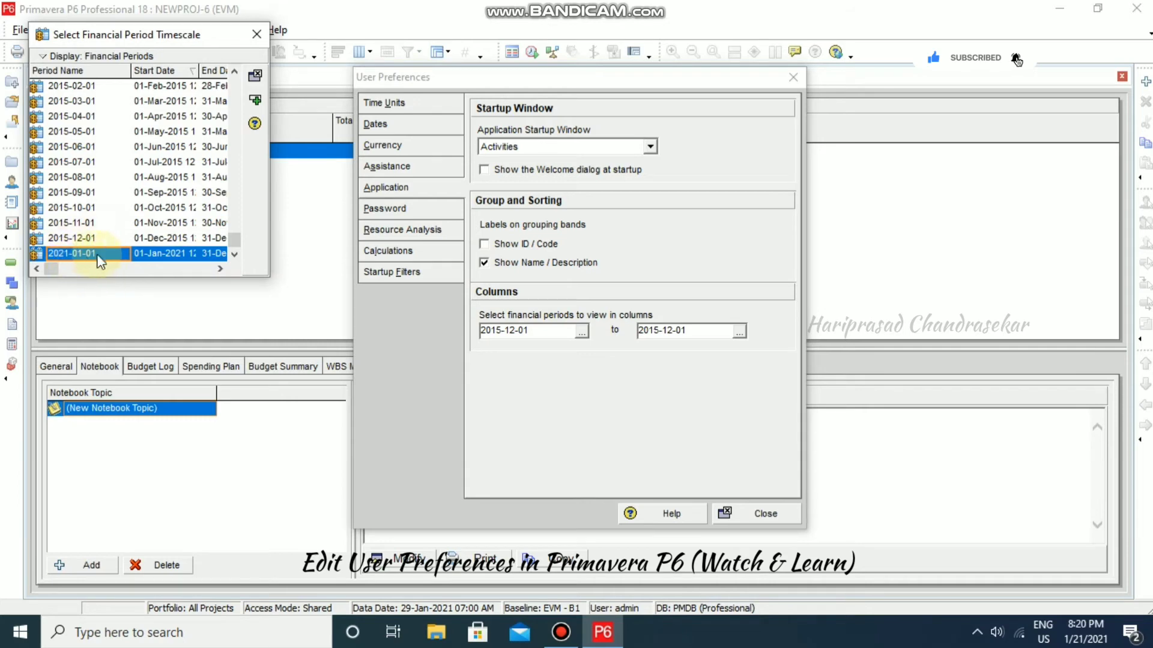
click(254, 99)
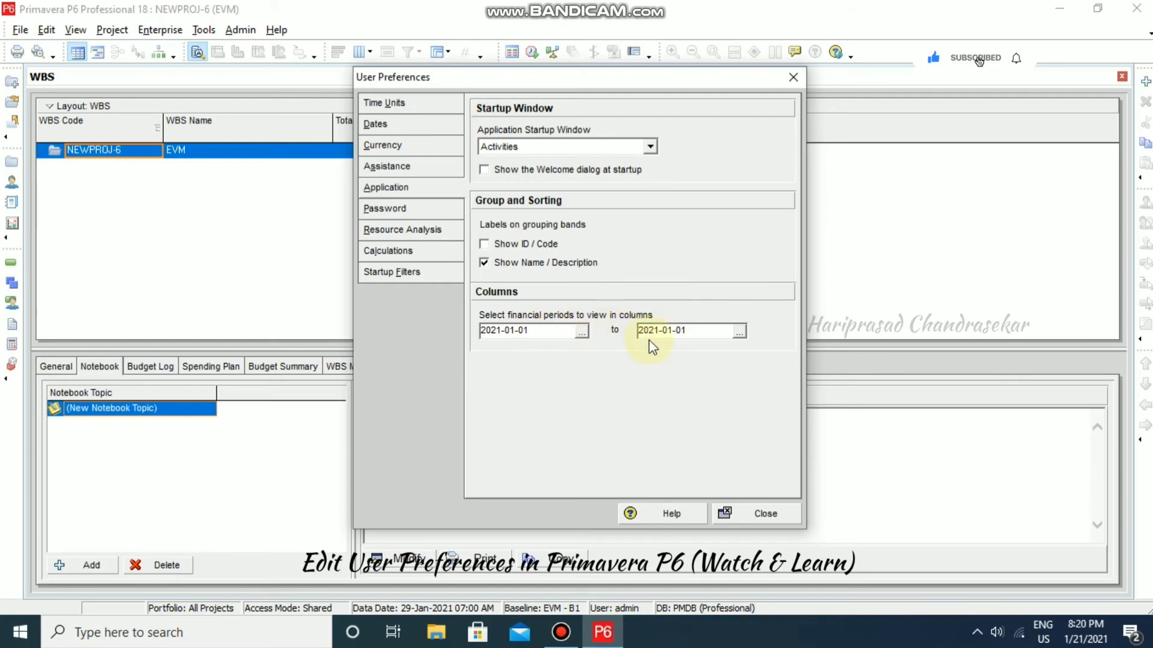
- Recheck the financial period list without changes, then view the Password preferences
click(582, 333)
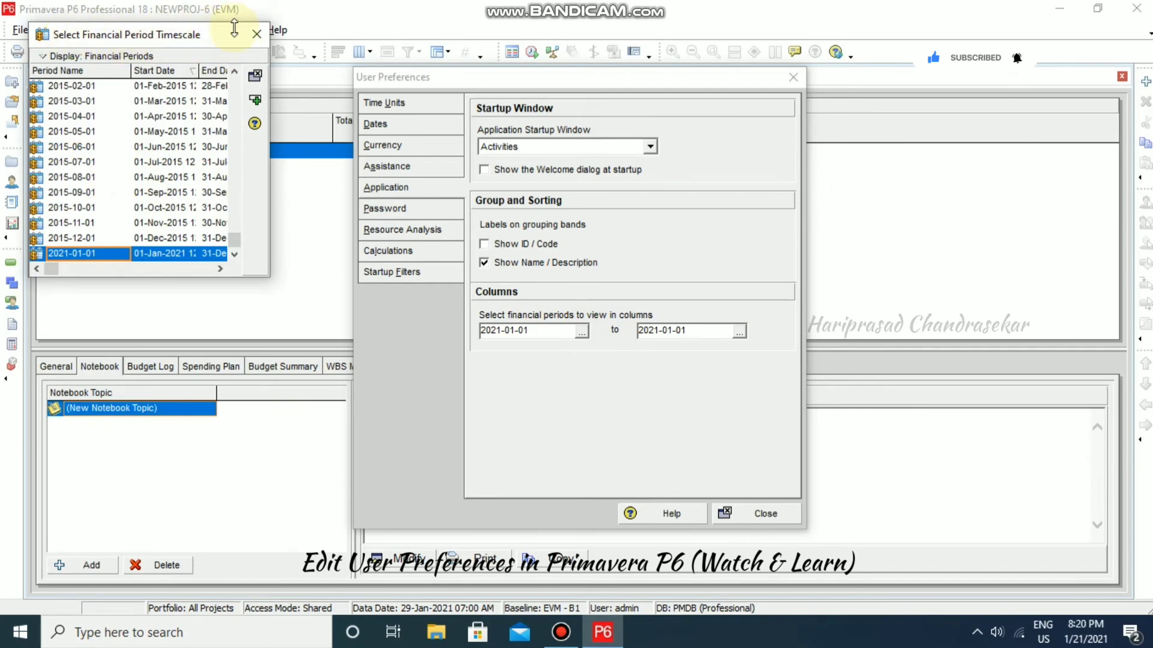
click(256, 34)
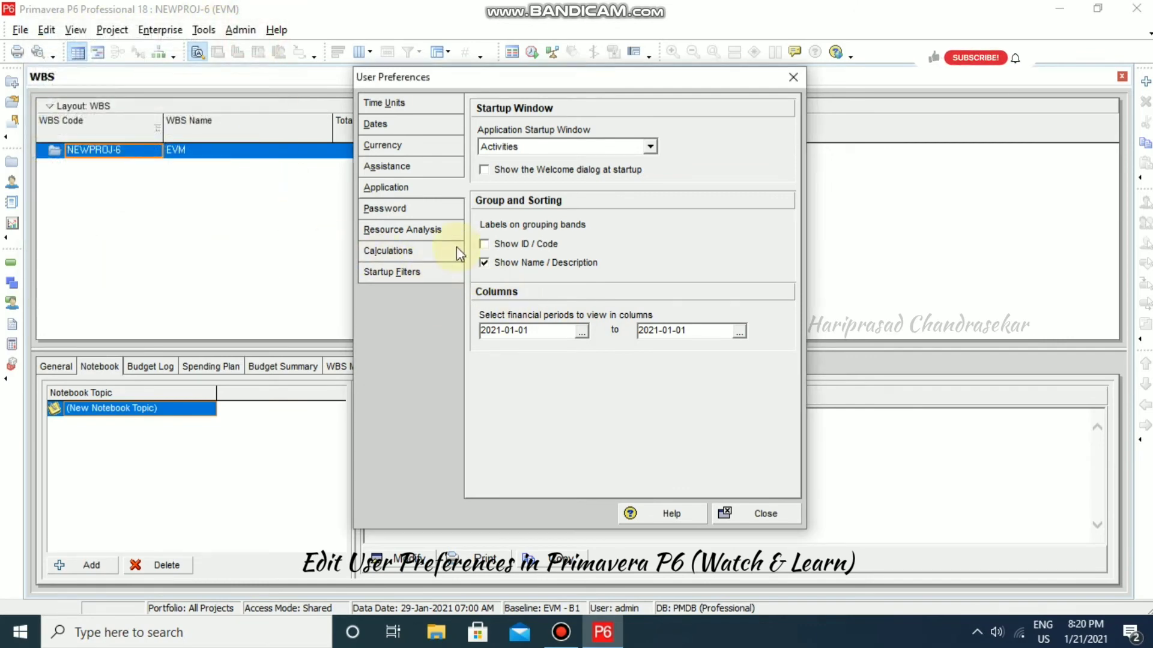
click(400, 210)
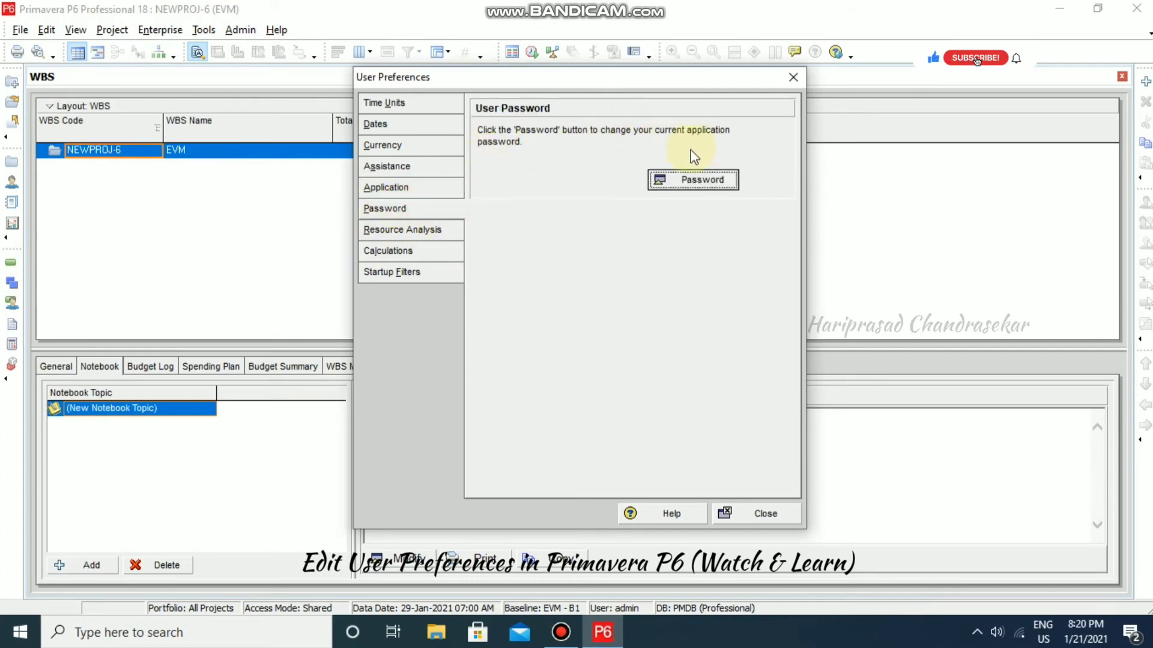
- Cancel the Change Password dialog leaving the password unchanged, then view Resource Analysis settings
click(681, 181)
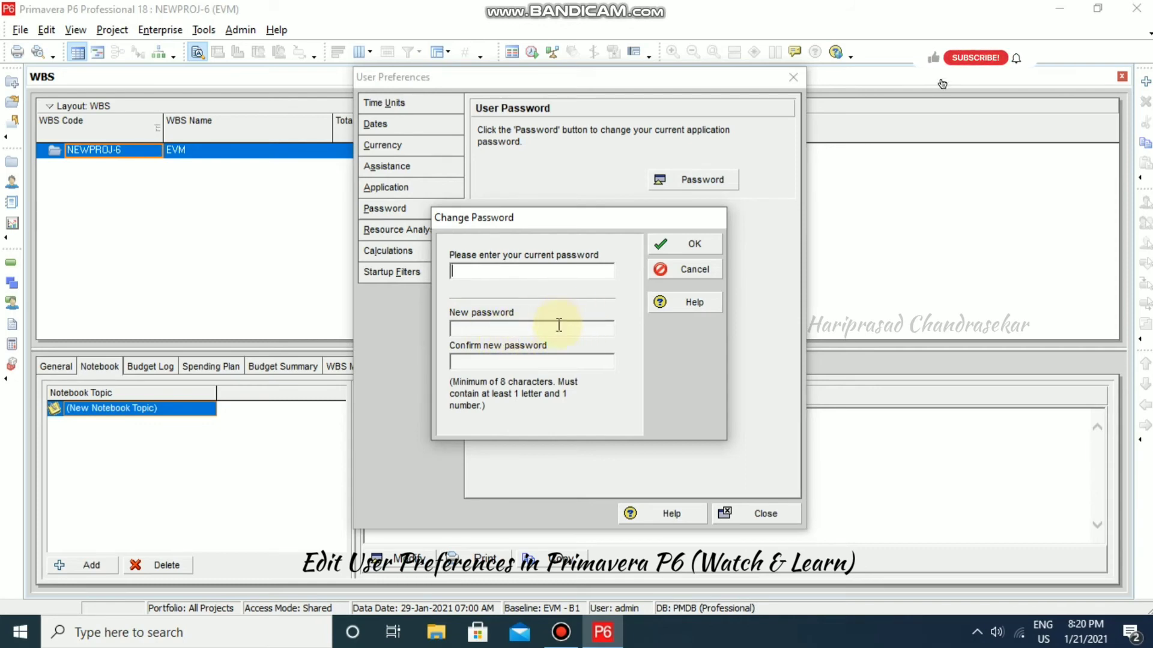
click(688, 275)
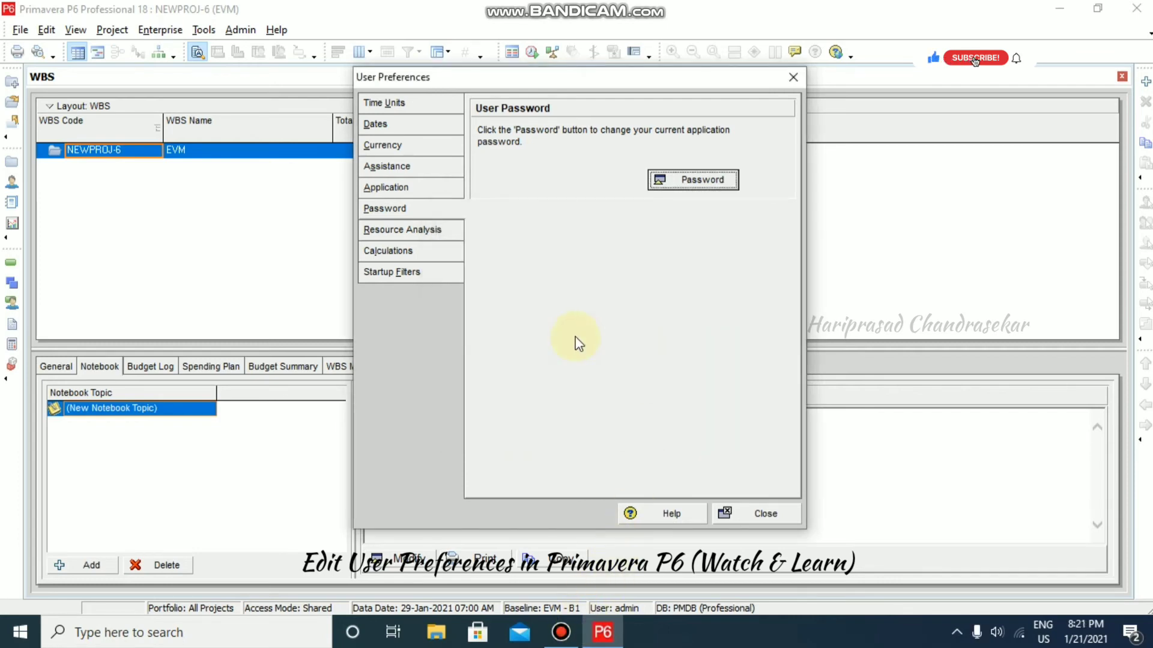
click(411, 234)
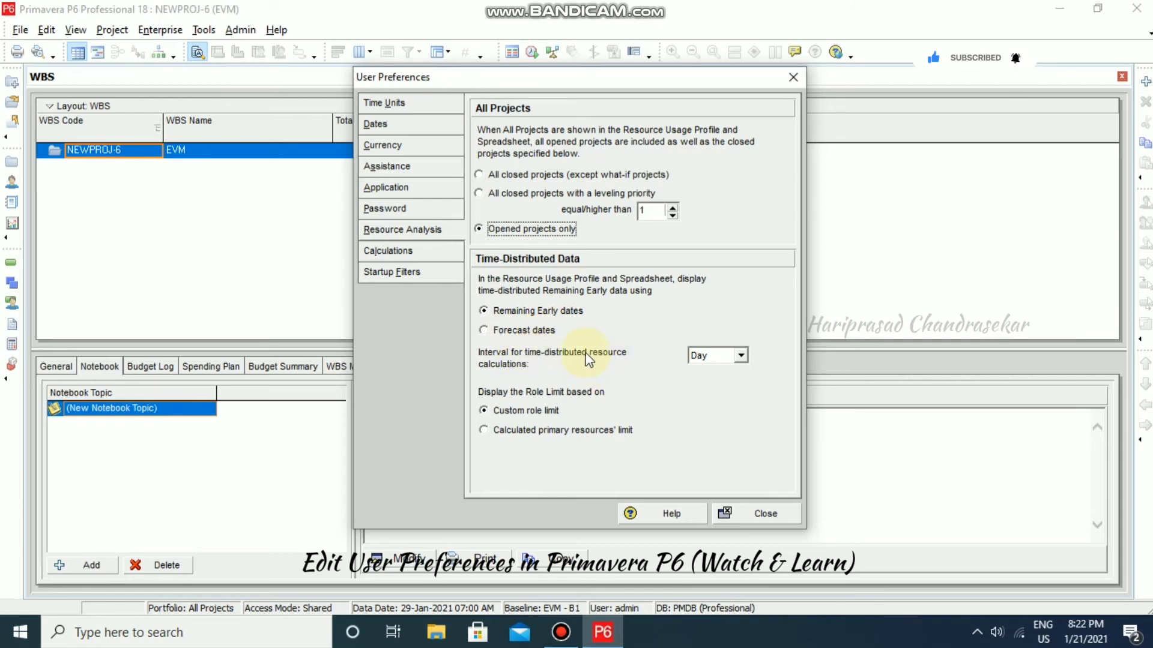
- Keep the time-distributed resource calculation interval at Day and close User Preferences
click(739, 355)
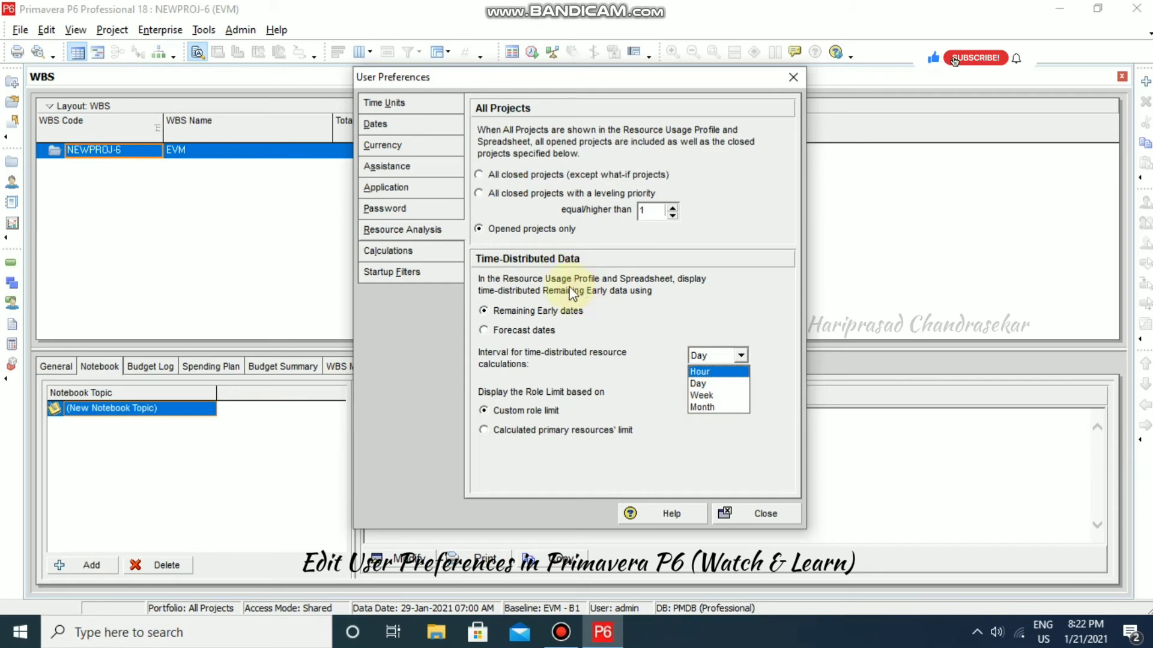
click(704, 318)
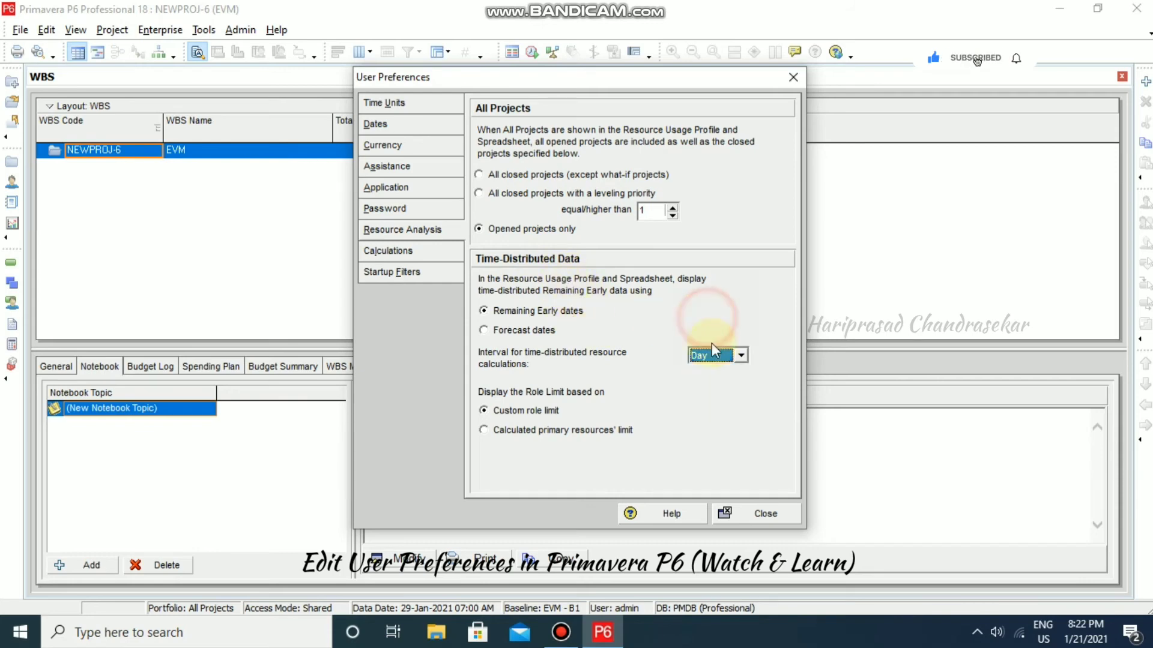
click(731, 512)
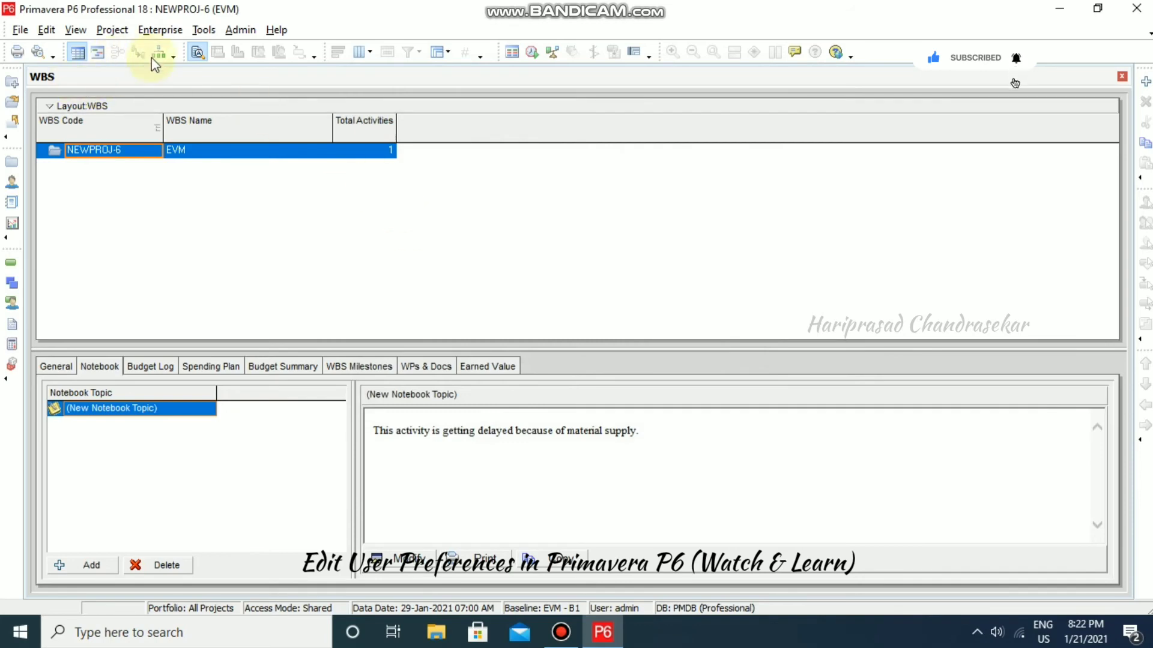
- Open the Enterprise Tracking window, then reopen User Preferences from the Edit menu
click(158, 30)
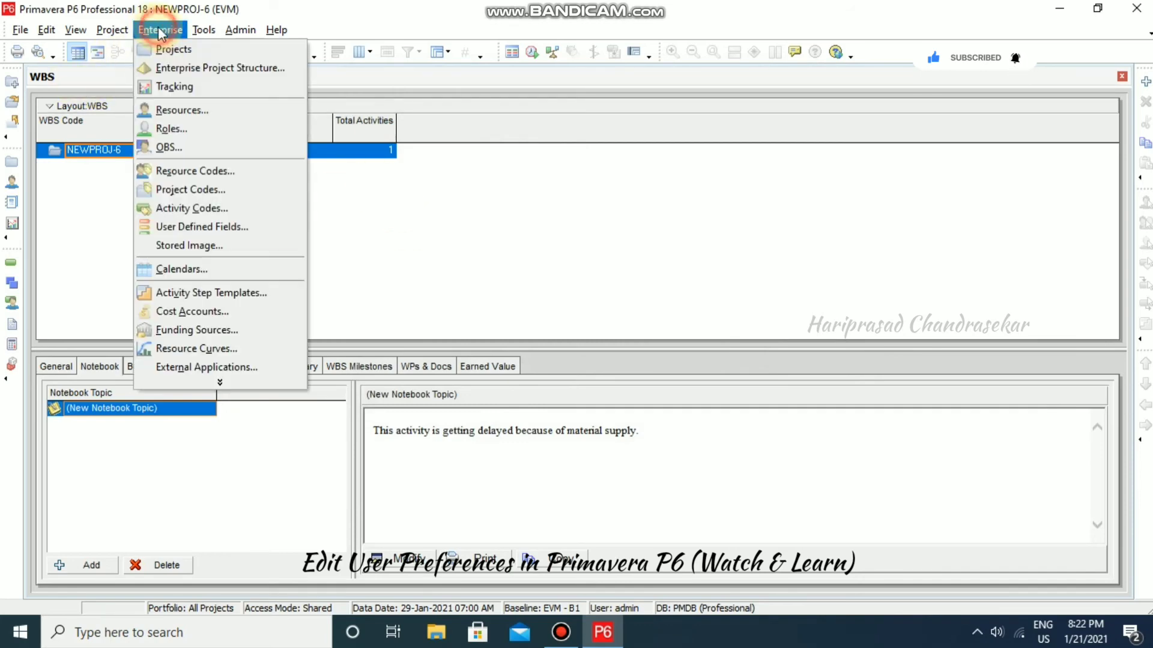
click(186, 88)
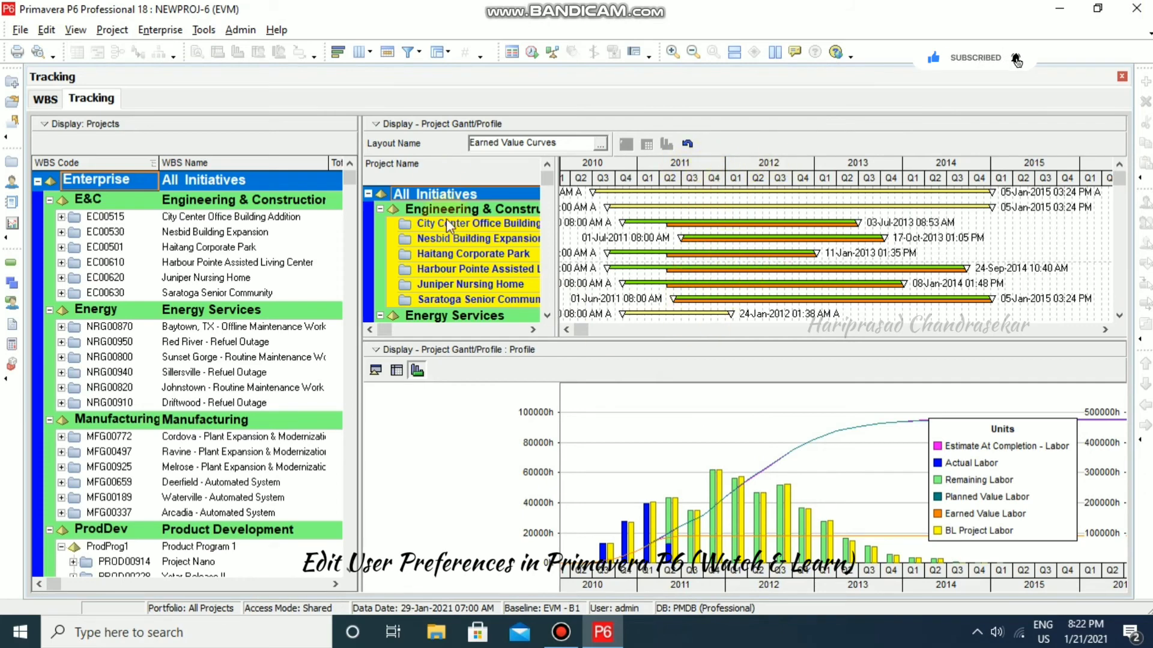
click(46, 30)
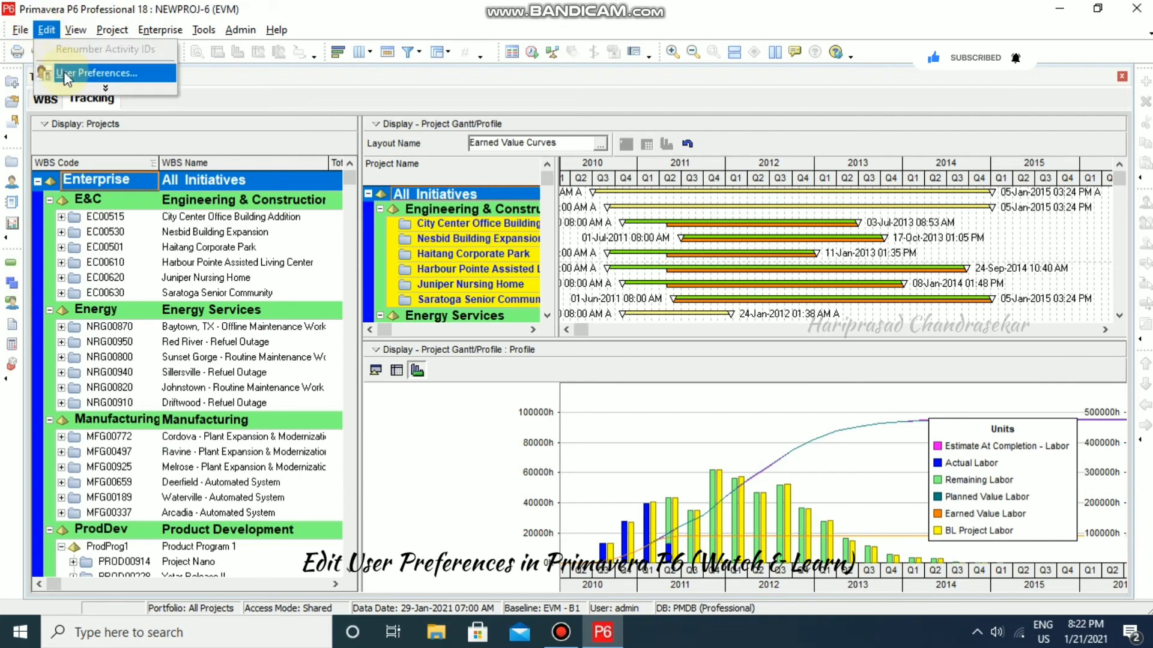
click(81, 72)
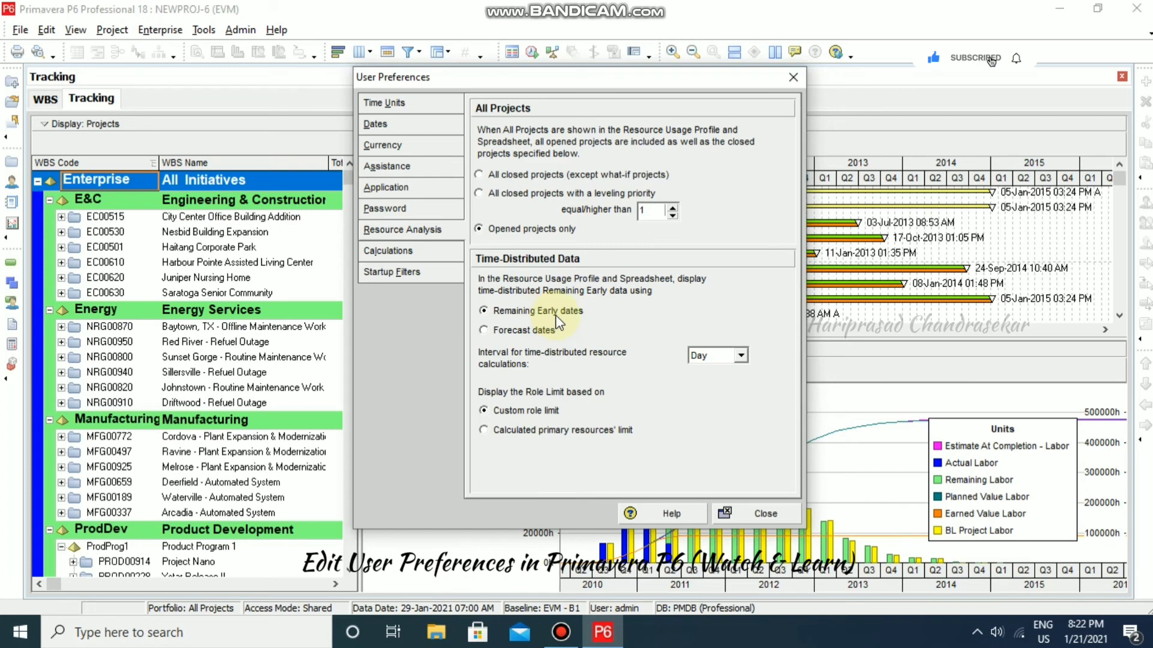
- Review the Calculations preferences (preserve Units, Duration and Units/Time), then close User Preferences
click(407, 258)
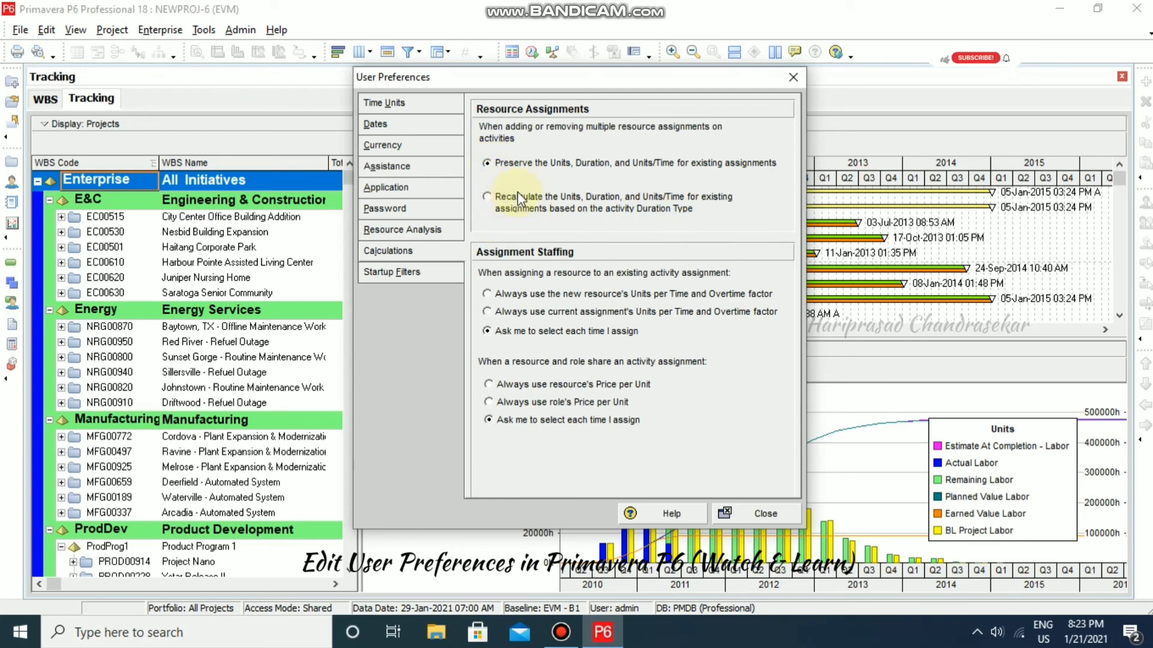
click(792, 79)
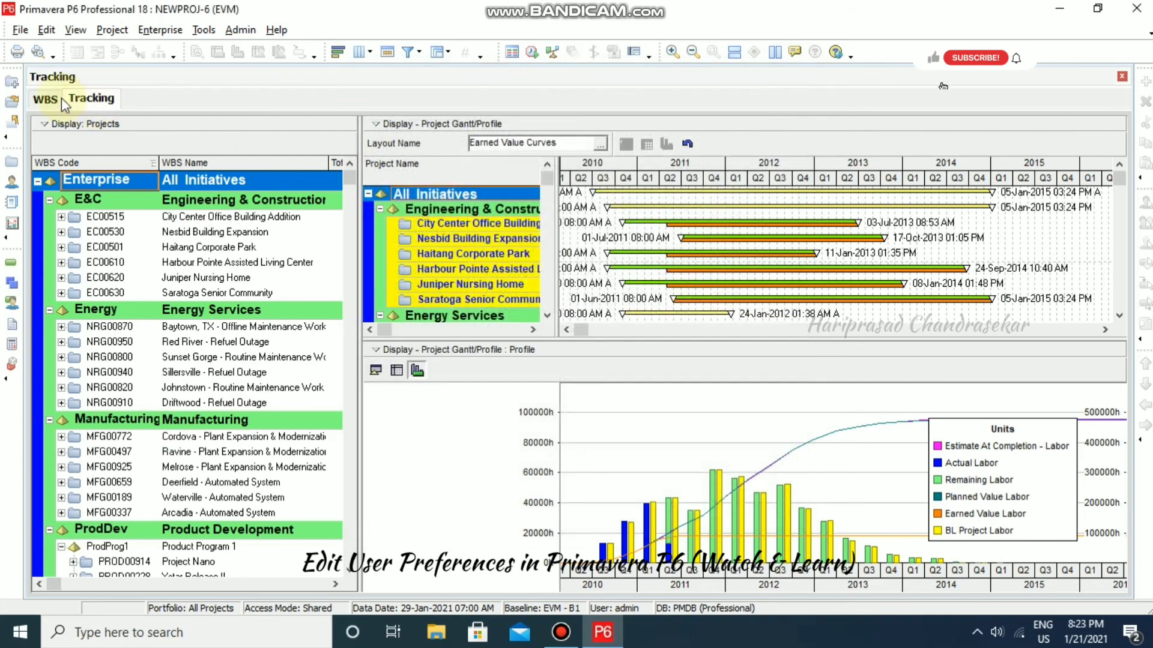
- Open the Activities window and keep A1000's duration type at Fixed Duration & Units
click(144, 31)
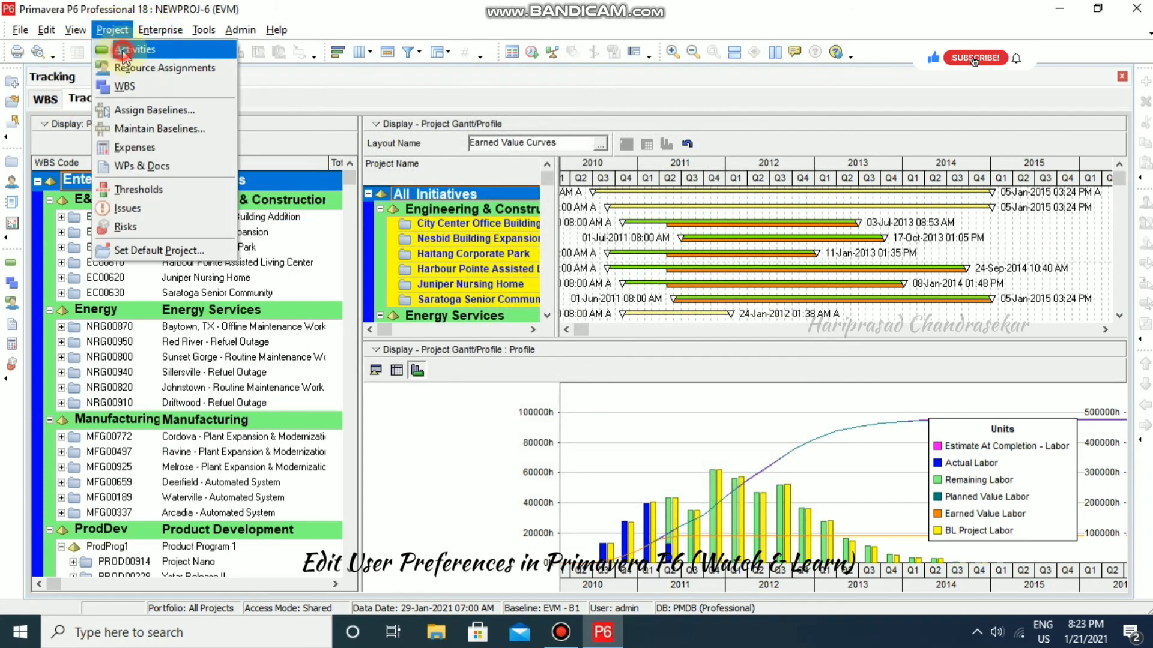
click(120, 48)
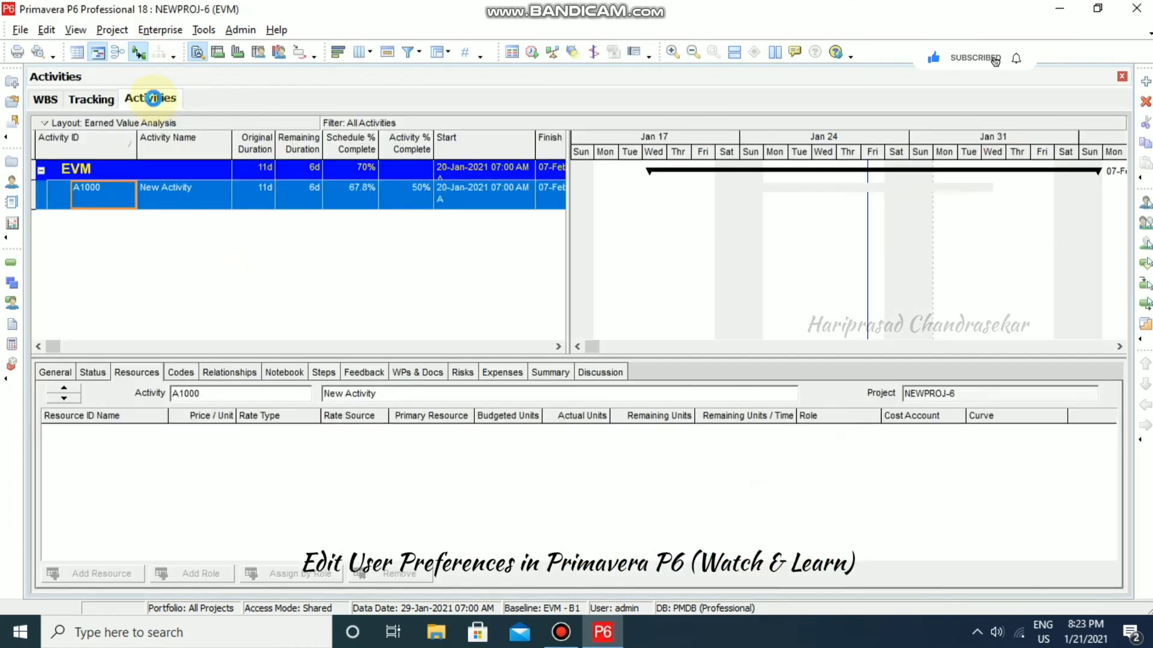
click(55, 372)
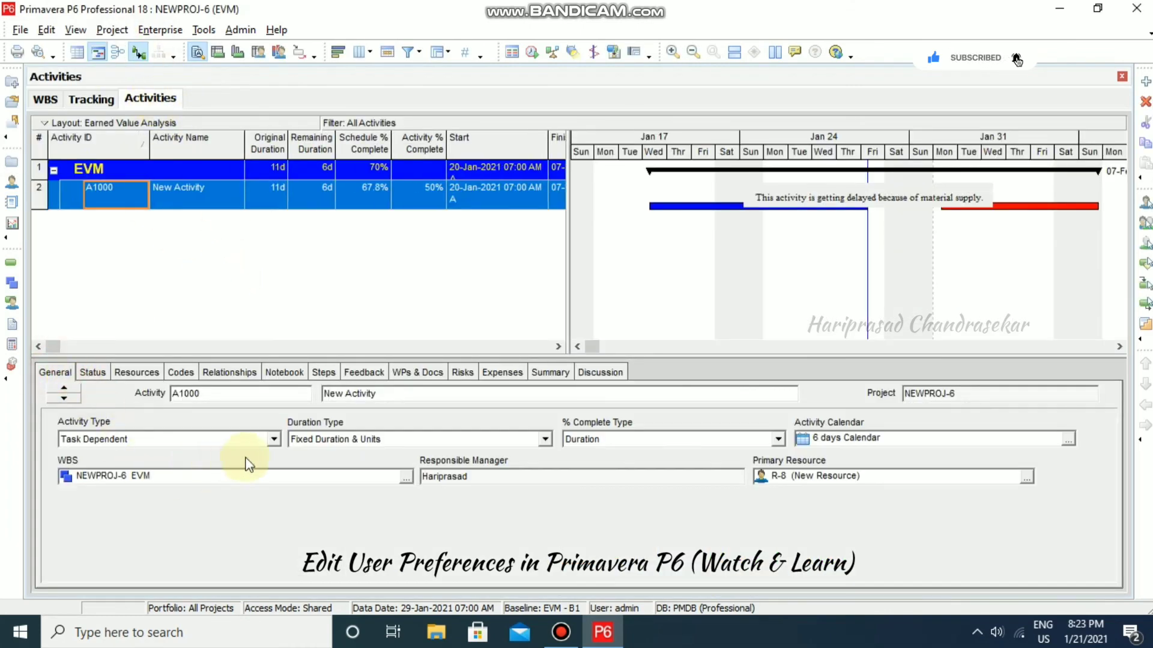
click(545, 440)
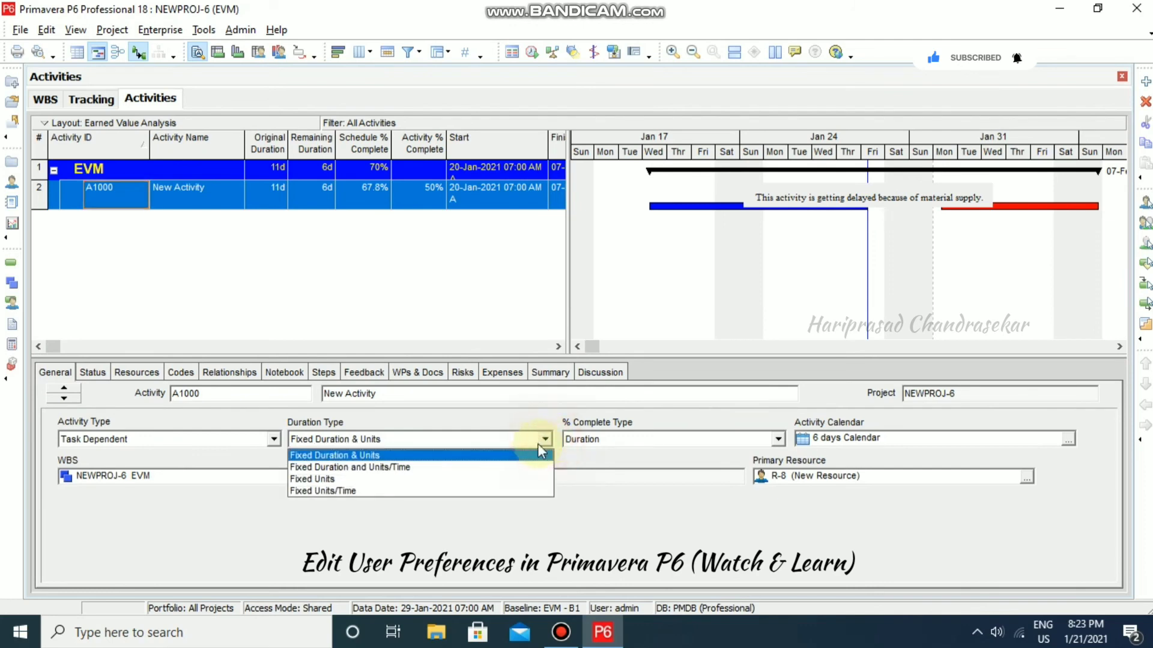
click(325, 532)
click(46, 30)
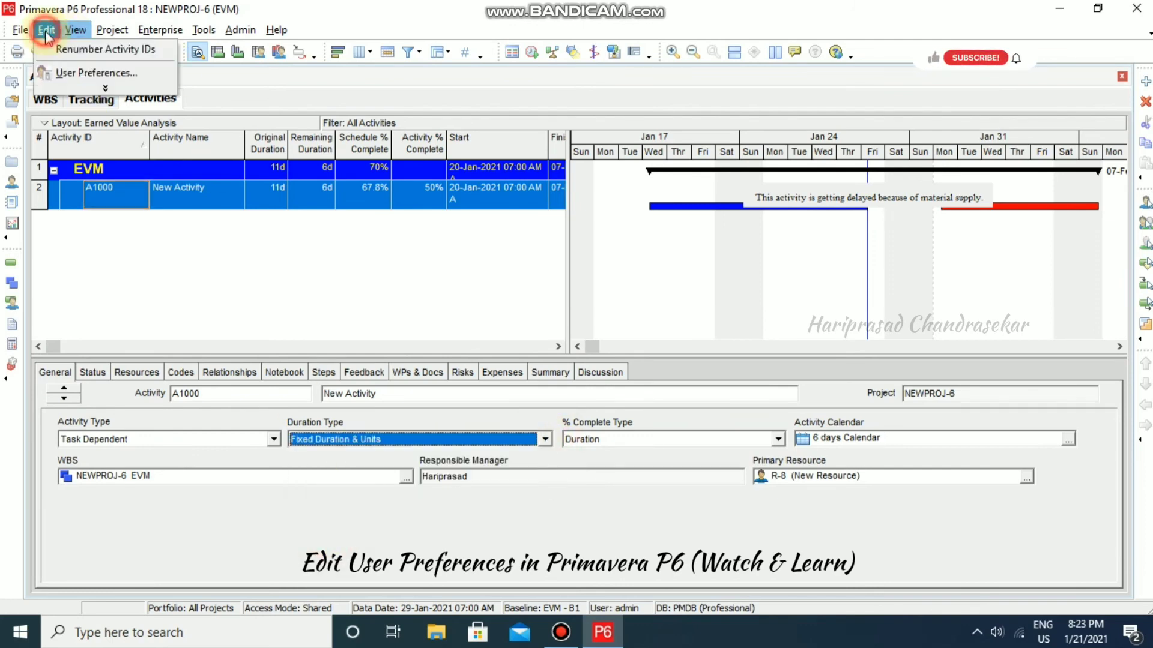
- Reopen User Preferences on the Startup Filters page: all data for Resources, current project for others
click(72, 70)
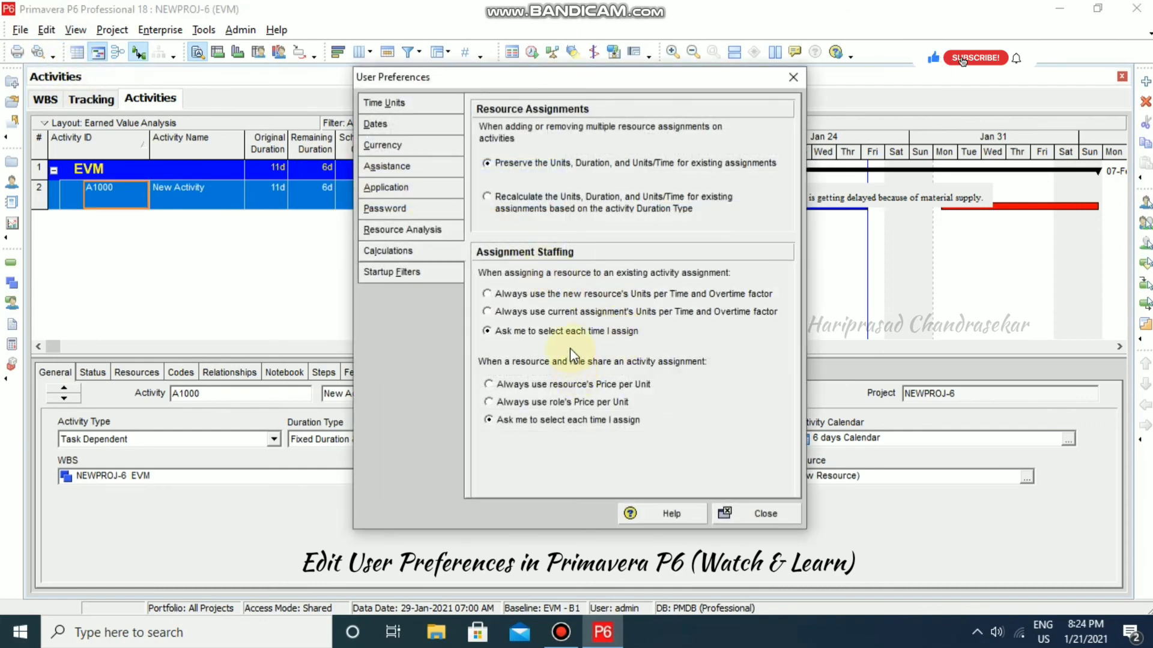
click(424, 274)
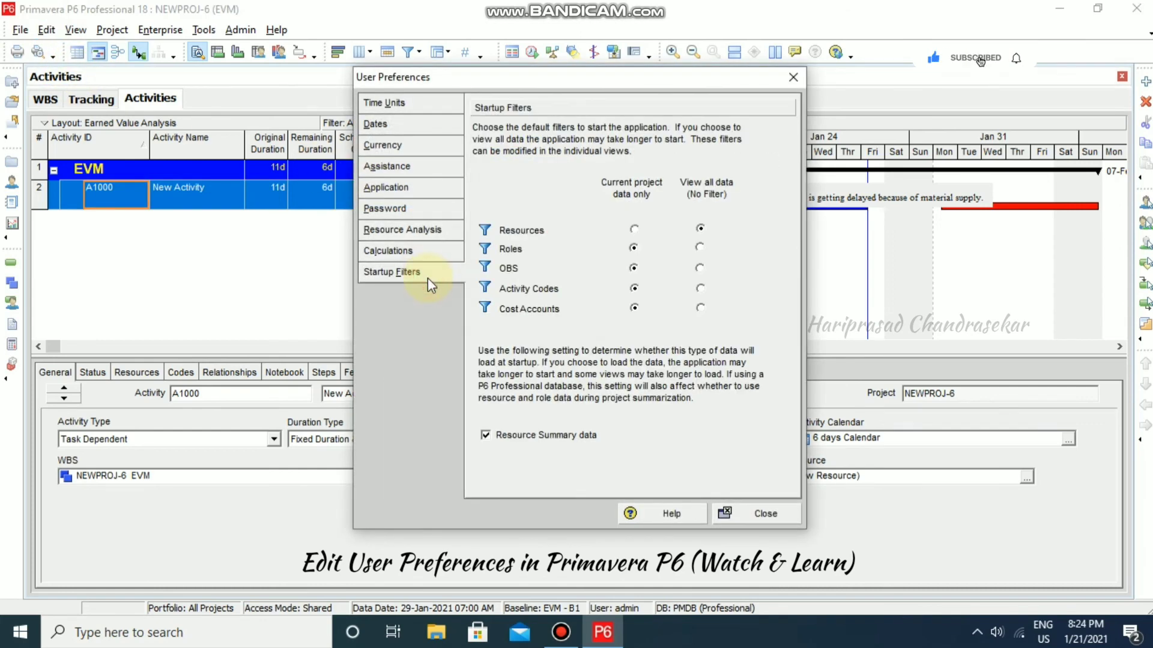